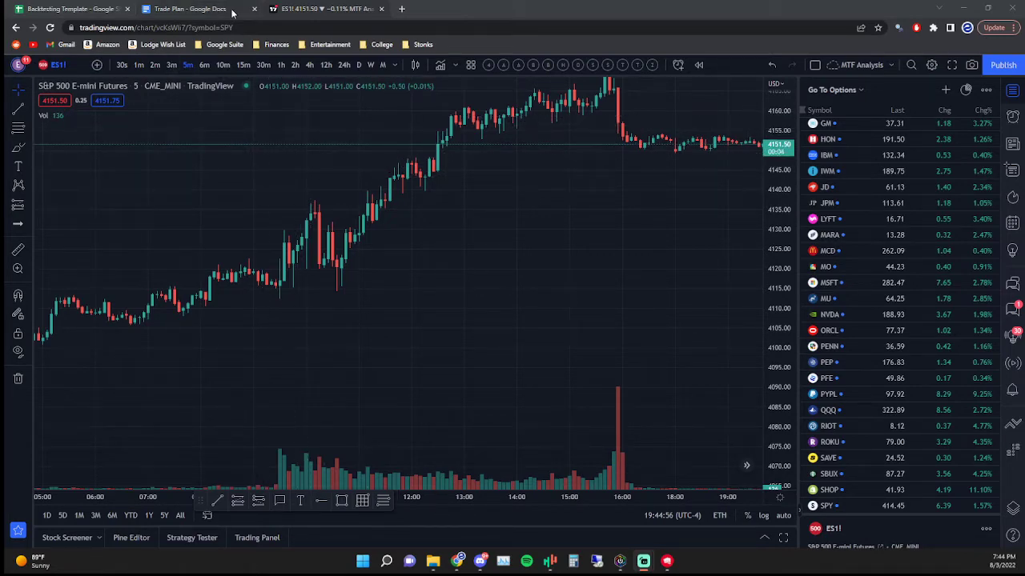
# - Review the Trade Plan document and the Backtesting Template sheet, and return to the S&P 500 E-mini Futures chart
pyautogui.click(189, 8)
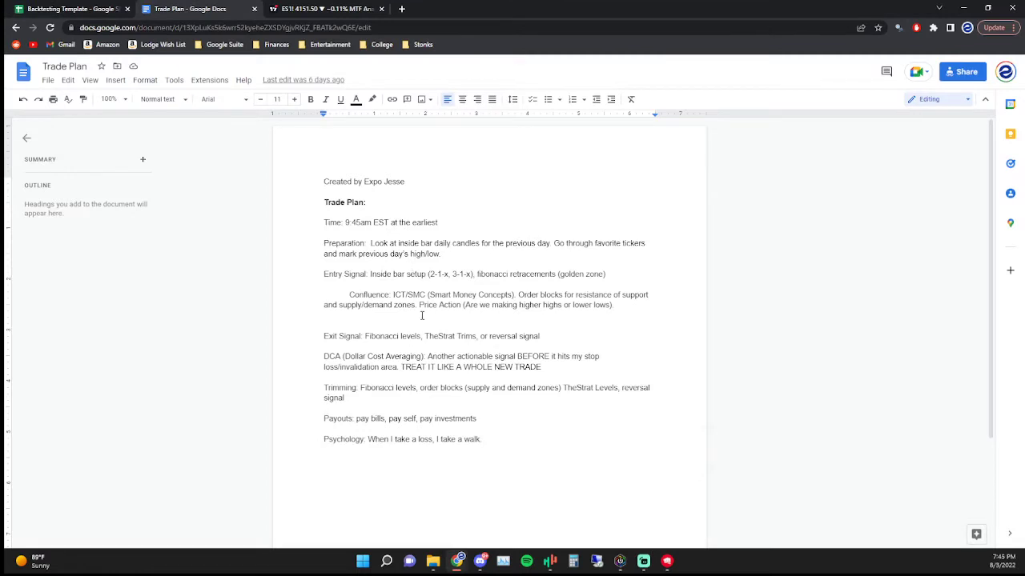
pyautogui.click(72, 9)
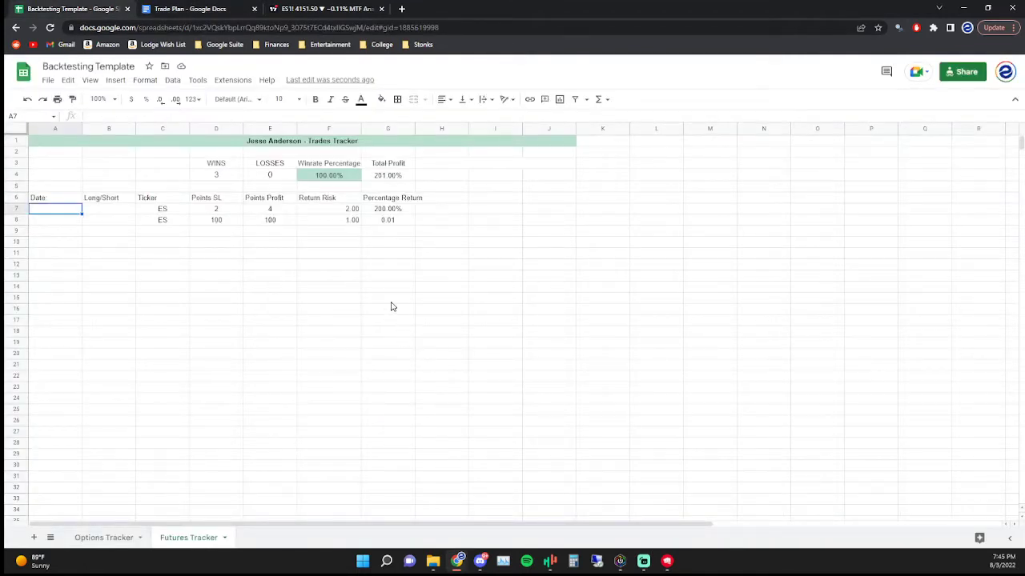
pyautogui.click(320, 9)
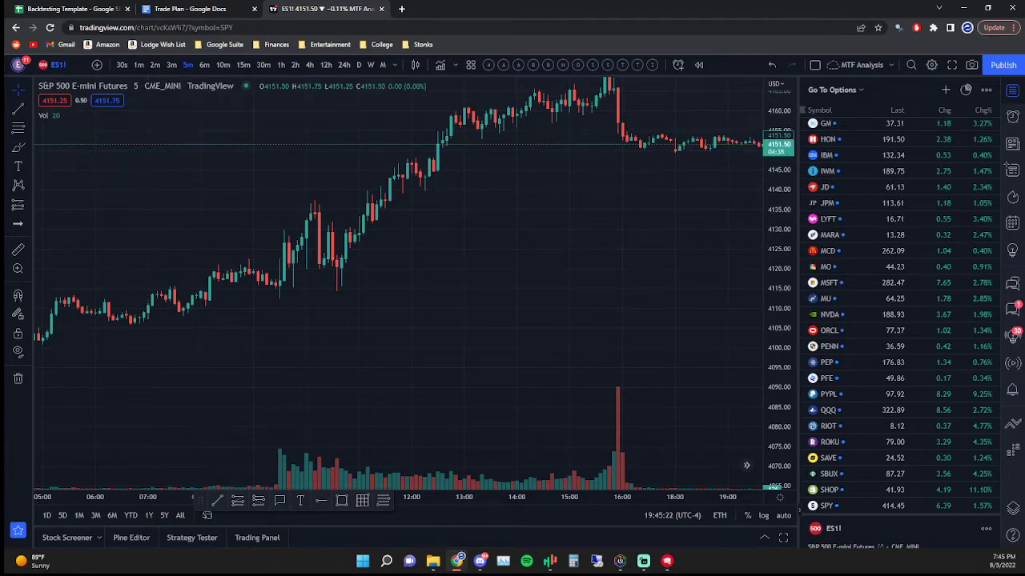
pyautogui.click(181, 11)
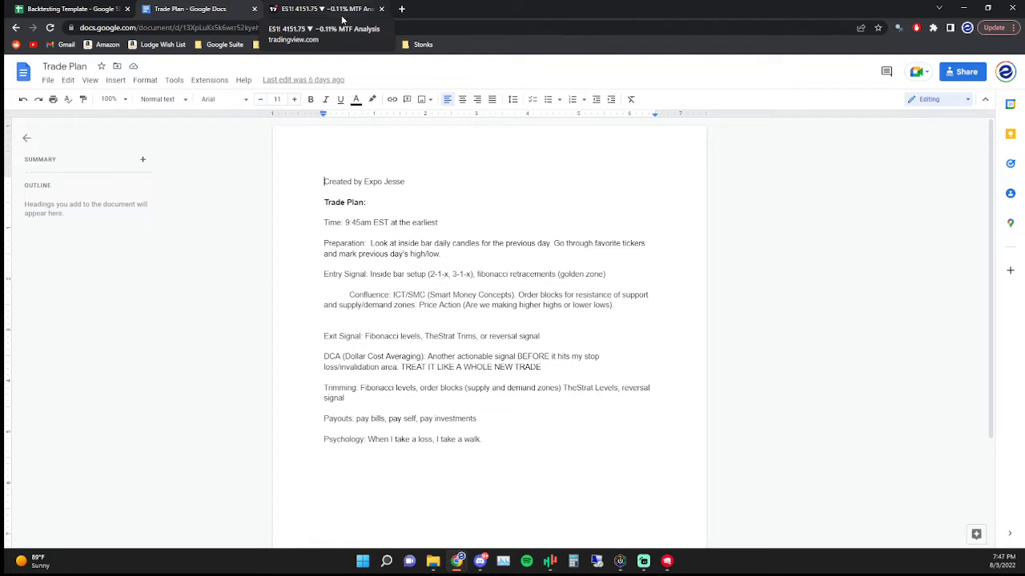
pyautogui.click(318, 10)
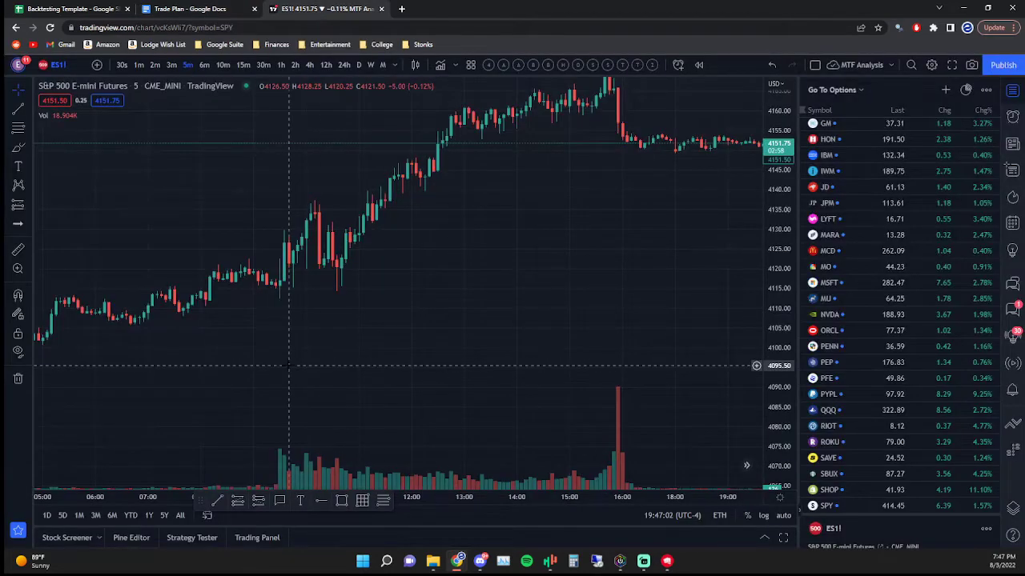
# - Hide the watchlist so the S&P 500 E-mini Futures chart fills the width of the window
pyautogui.scroll(-4, 293, 368)
pyautogui.moveTo(789, 127); pyautogui.dragTo(780, 448)
pyautogui.moveTo(786, 200); pyautogui.dragTo(780, 472)
pyautogui.moveTo(786, 284); pyautogui.dragTo(771, 403)
pyautogui.moveTo(783, 304); pyautogui.dragTo(777, 508)
pyautogui.moveTo(776, 139); pyautogui.dragTo(789, 336)
pyautogui.moveTo(781, 160); pyautogui.dragTo(792, 256)
pyautogui.click(1012, 90)
pyautogui.moveTo(972, 136); pyautogui.dragTo(965, 396)
pyautogui.moveTo(978, 263); pyautogui.dragTo(972, 448)
pyautogui.scroll(-6, 604, 390)
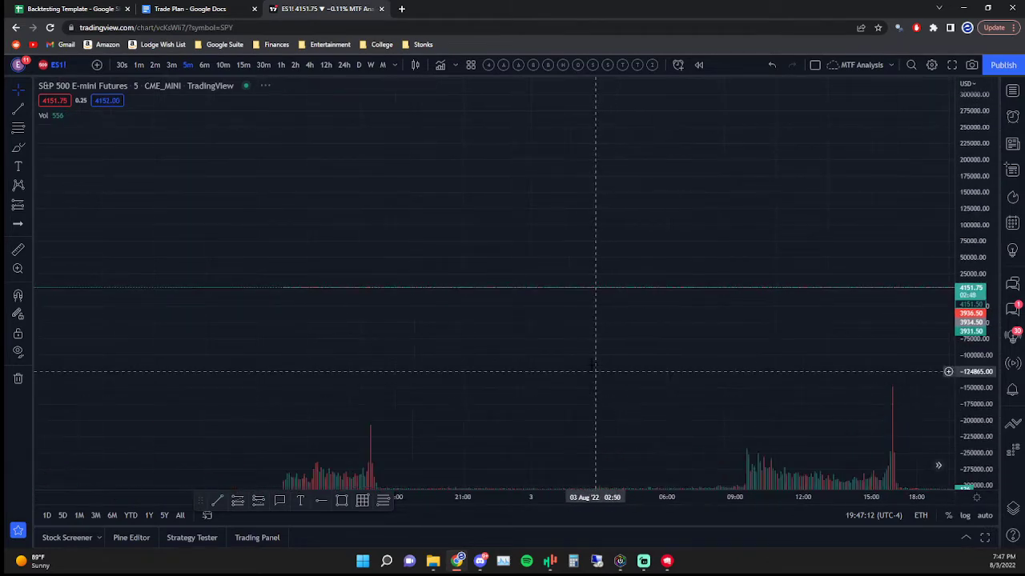
# - Set the chart interval to 15 minutes and move the floating favorite drawing tools below the chart
pyautogui.click(243, 68)
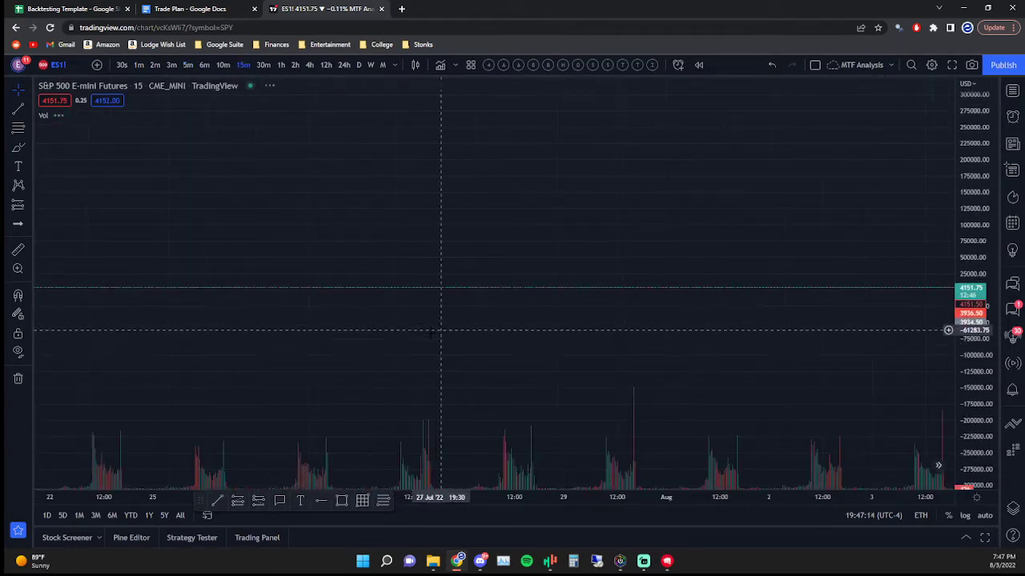
pyautogui.moveTo(278, 313); pyautogui.dragTo(596, 340)
pyautogui.moveTo(151, 305); pyautogui.dragTo(498, 283)
pyautogui.moveTo(240, 315); pyautogui.dragTo(378, 307)
pyautogui.moveTo(201, 501)
pyautogui.mouseDown()
pyautogui.moveTo(376, 551)
pyautogui.moveTo(391, 537)
pyautogui.mouseUp()
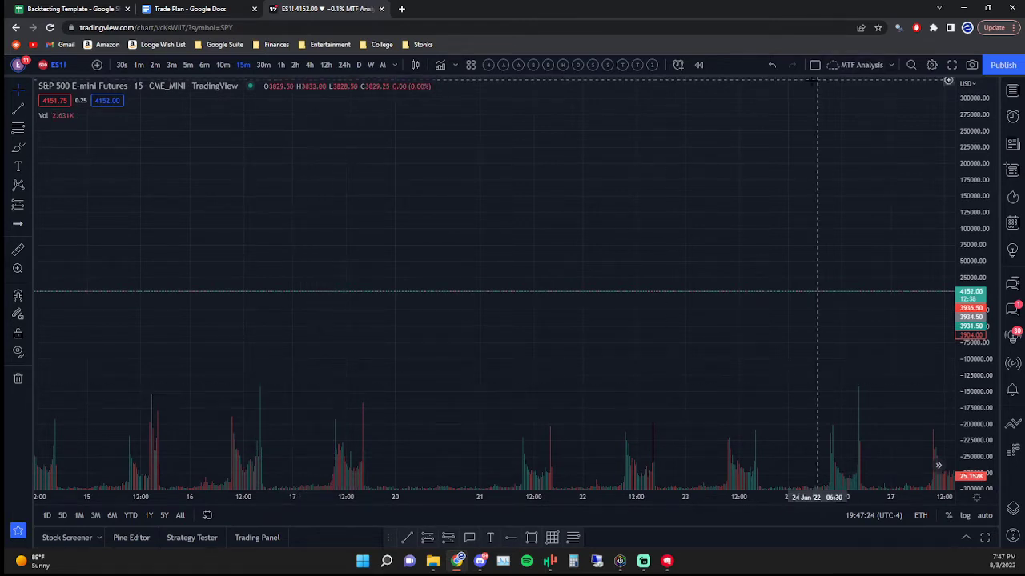
# - Start a bar replay from the 09:45 candle on 17 June 2022
pyautogui.click(699, 65)
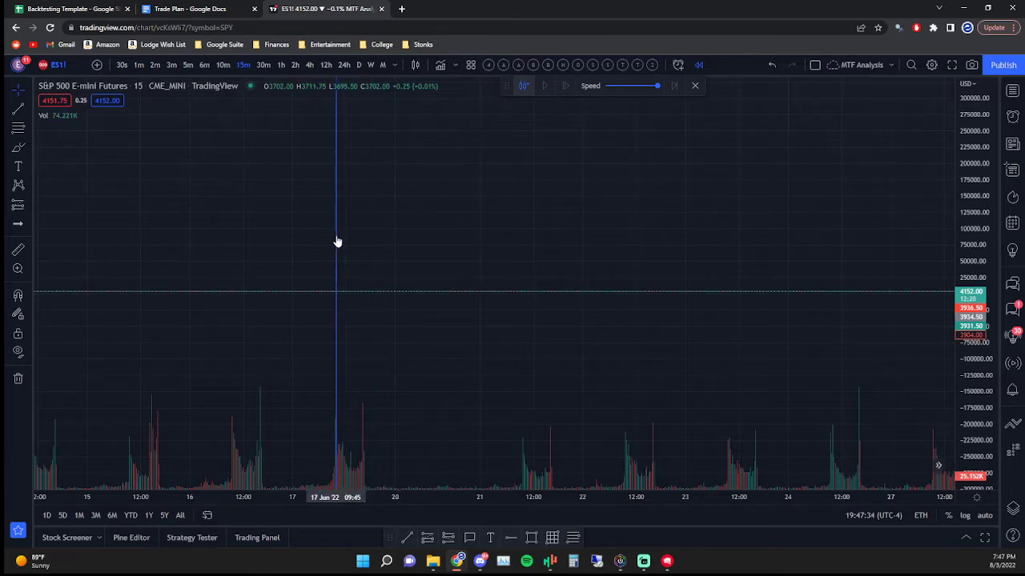
pyautogui.click(337, 241)
pyautogui.moveTo(40, 441); pyautogui.dragTo(308, 432)
pyautogui.moveTo(637, 457); pyautogui.dragTo(592, 449)
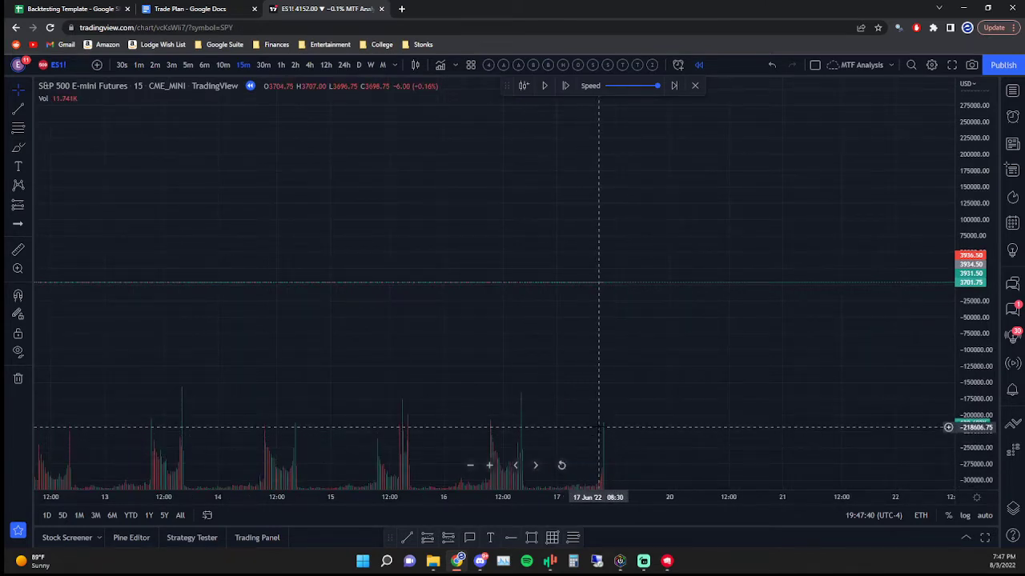
# - Rescale the replay chart's price axis until the candles around 3700 are readable
pyautogui.scroll(5, 601, 425)
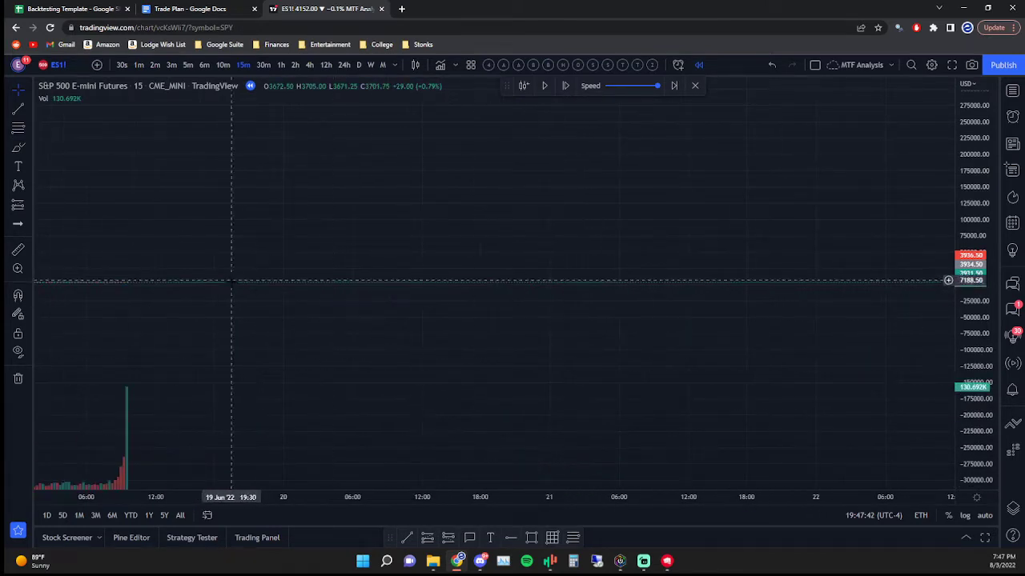
pyautogui.moveTo(977, 314); pyautogui.dragTo(945, 108)
pyautogui.moveTo(985, 358); pyautogui.dragTo(925, 132)
pyautogui.moveTo(347, 88); pyautogui.dragTo(648, 372)
pyautogui.moveTo(972, 368); pyautogui.dragTo(965, 57)
pyautogui.moveTo(980, 318); pyautogui.dragTo(966, 89)
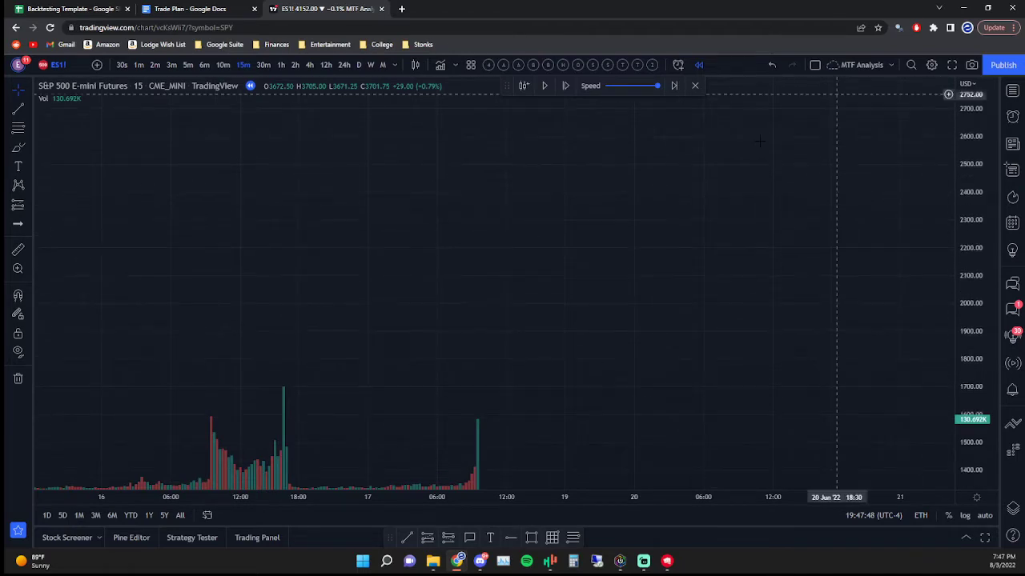
pyautogui.moveTo(614, 104); pyautogui.dragTo(641, 356)
pyautogui.moveTo(634, 271); pyautogui.dragTo(648, 427)
pyautogui.moveTo(978, 348); pyautogui.dragTo(953, 88)
pyautogui.scroll(5, 656, 272)
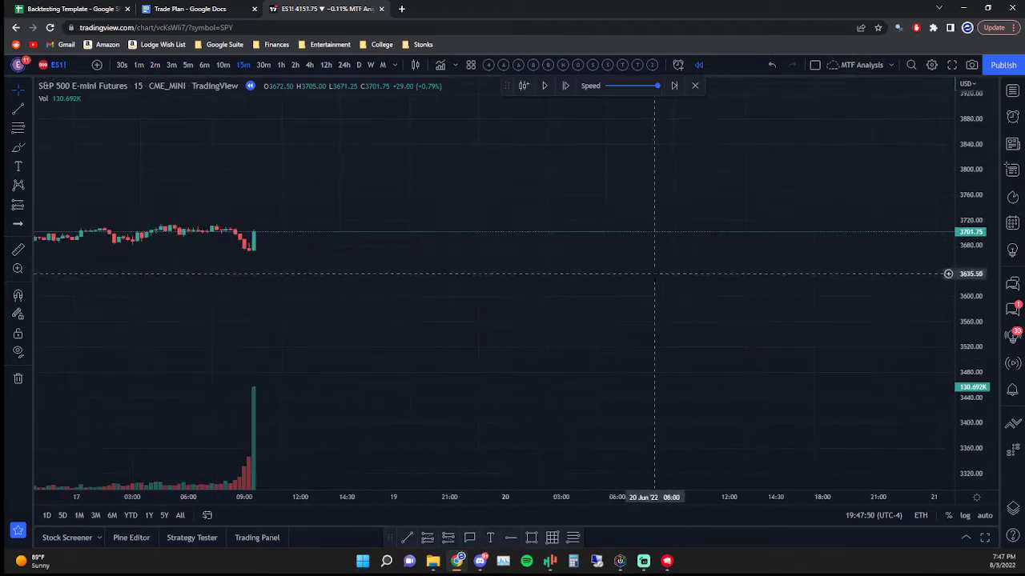
# - Apply the first favorite indicator template labelled T to the replay chart
pyautogui.click(621, 69)
pyautogui.scroll(-2, 672, 299)
pyautogui.moveTo(980, 226); pyautogui.dragTo(921, 472)
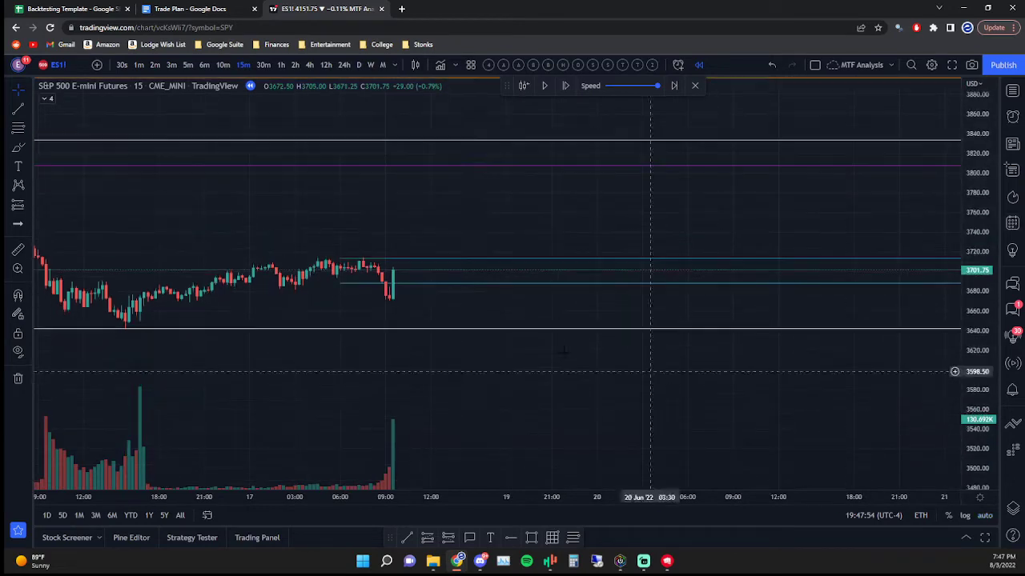
pyautogui.scroll(-3, 588, 360)
pyautogui.scroll(3, 792, 336)
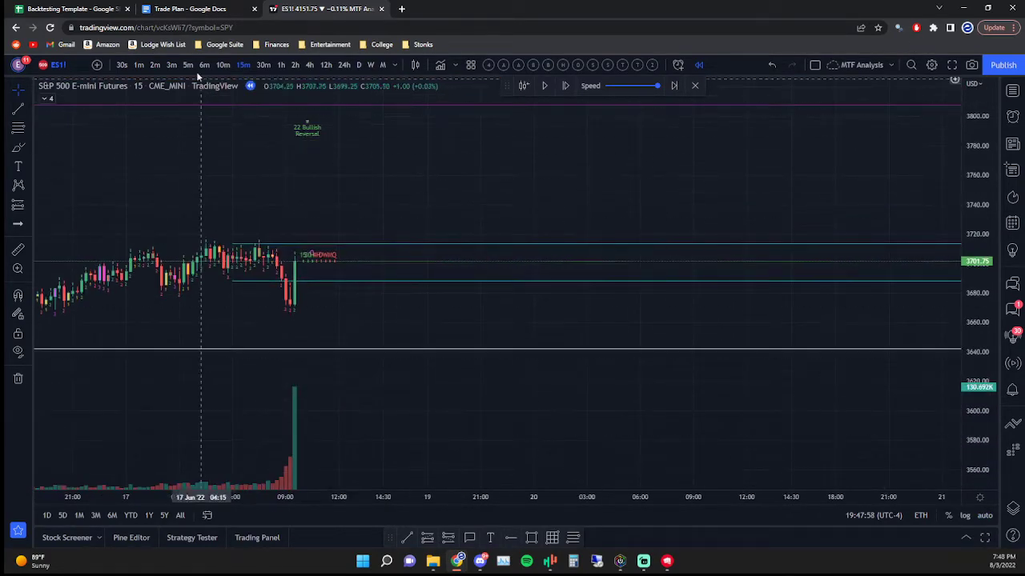
# - Set the replay chart to the 5-minute interval and advance the replay to the inside bar after 09:45
pyautogui.click(163, 44)
pyautogui.click(607, 88)
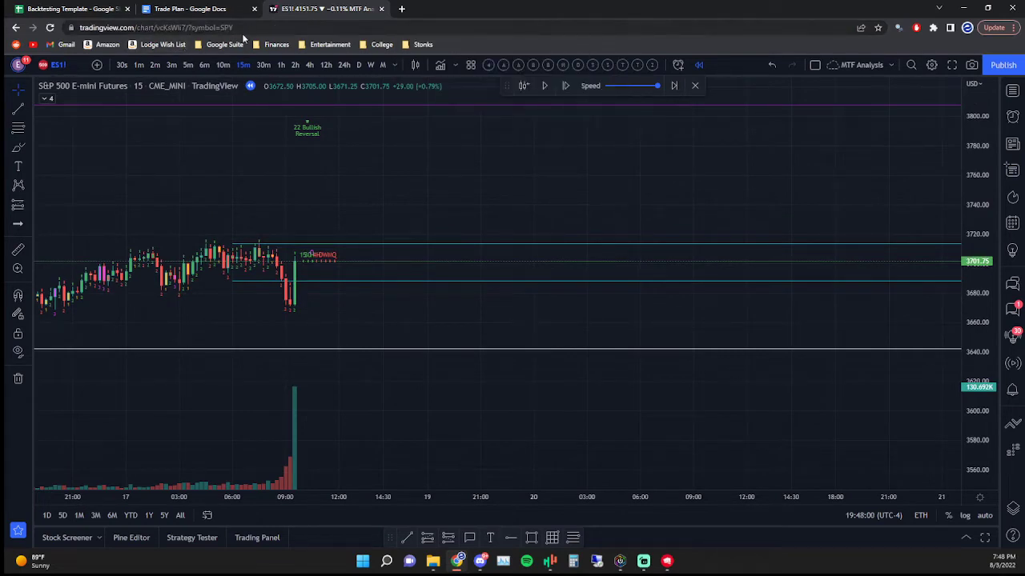
pyautogui.click(188, 66)
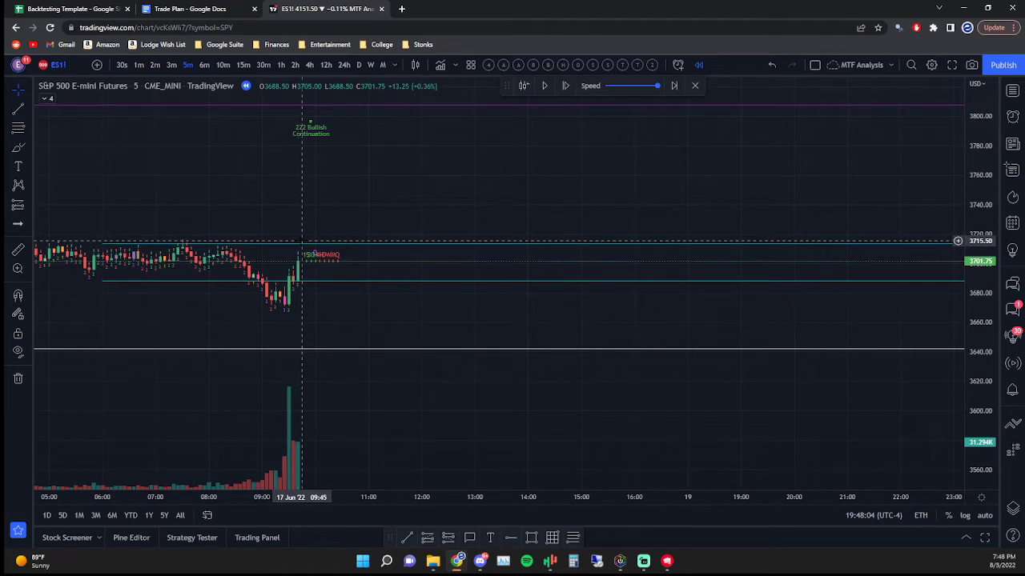
pyautogui.click(563, 86)
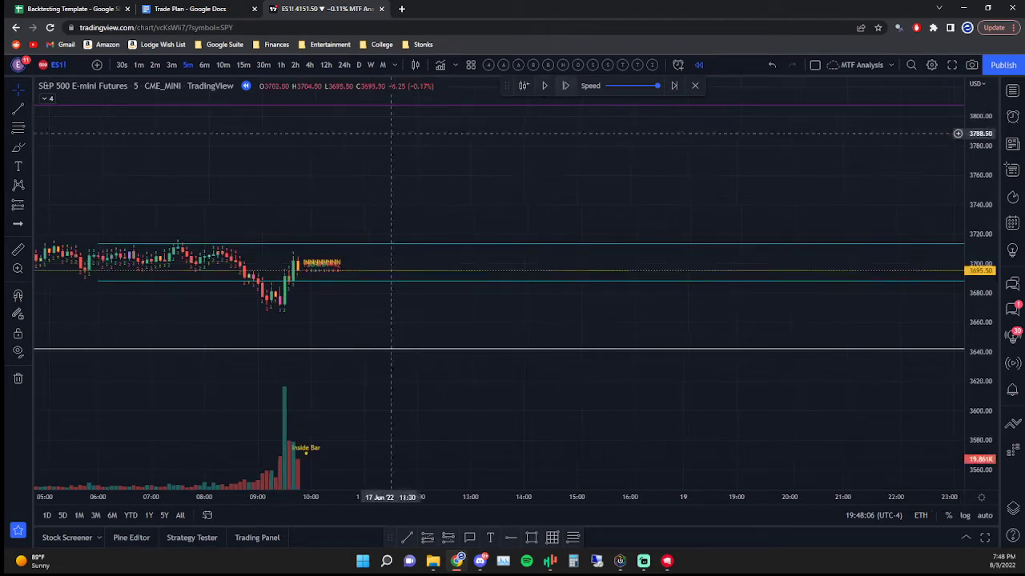
pyautogui.hotkey('shift', 'Right')
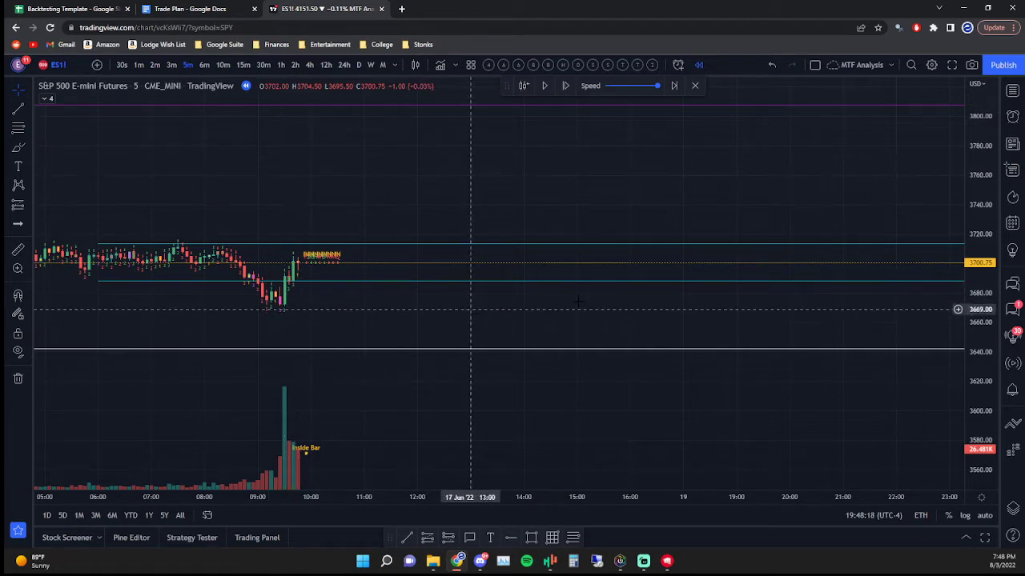
# - Draw a rectangle zone from the 08:15 candle extending past the current bars, between about 3705.50 and 3708.50
pyautogui.moveTo(970, 379); pyautogui.dragTo(965, 156)
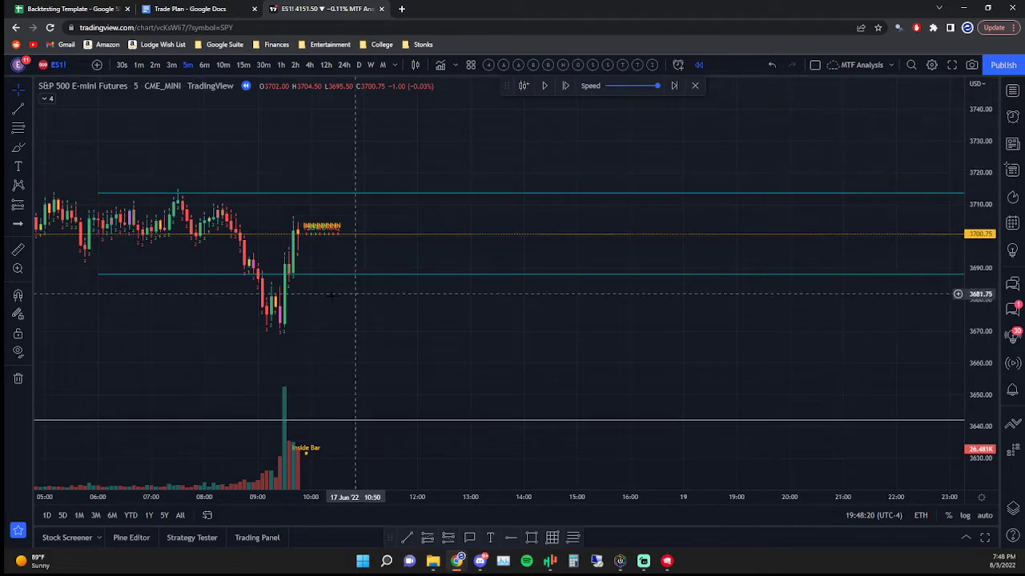
pyautogui.scroll(1, 318, 304)
pyautogui.scroll(-3, 284, 352)
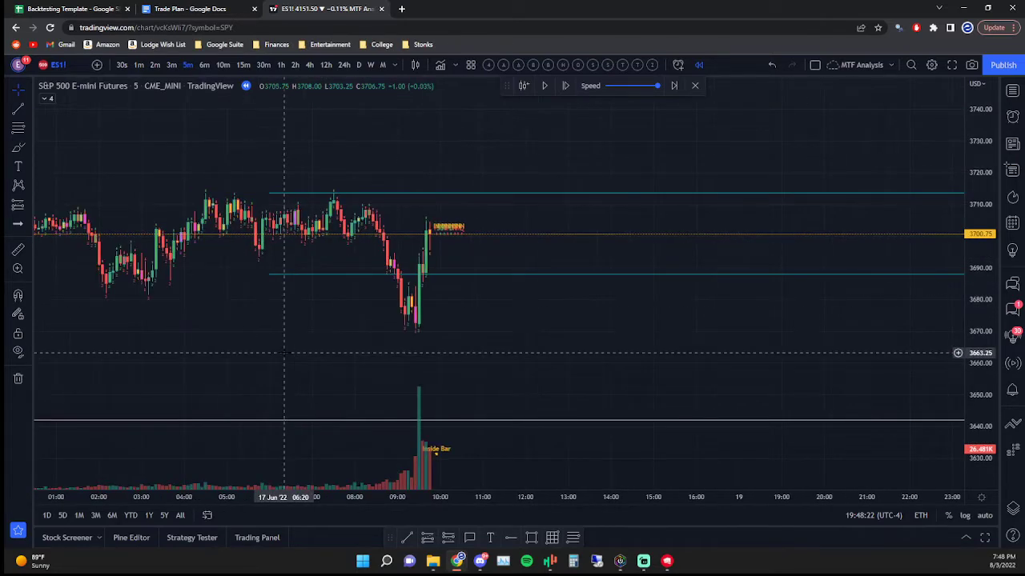
pyautogui.scroll(1, 283, 350)
pyautogui.scroll(-1, 176, 240)
pyautogui.scroll(1, 373, 234)
pyautogui.scroll(1, 359, 256)
pyautogui.click(28, 154)
pyautogui.click(120, 188)
pyautogui.moveTo(247, 218); pyautogui.dragTo(762, 210)
pyautogui.click(762, 209)
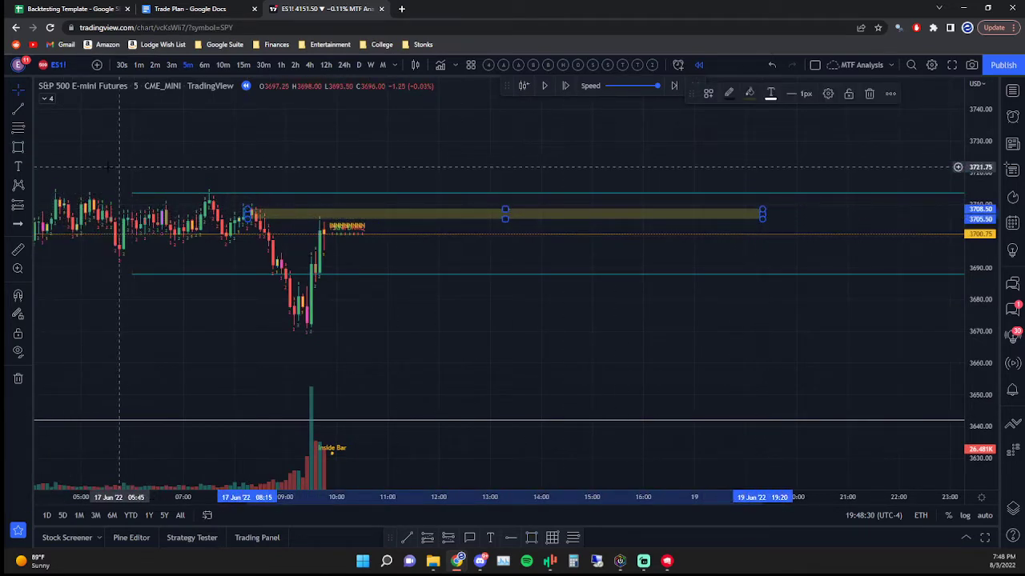
# - Draw a second rectangle zone from the 07:20 candle extending past the current bars, between about 3711.50 and 3714.00
pyautogui.click(18, 147)
pyautogui.moveTo(201, 192); pyautogui.dragTo(857, 198)
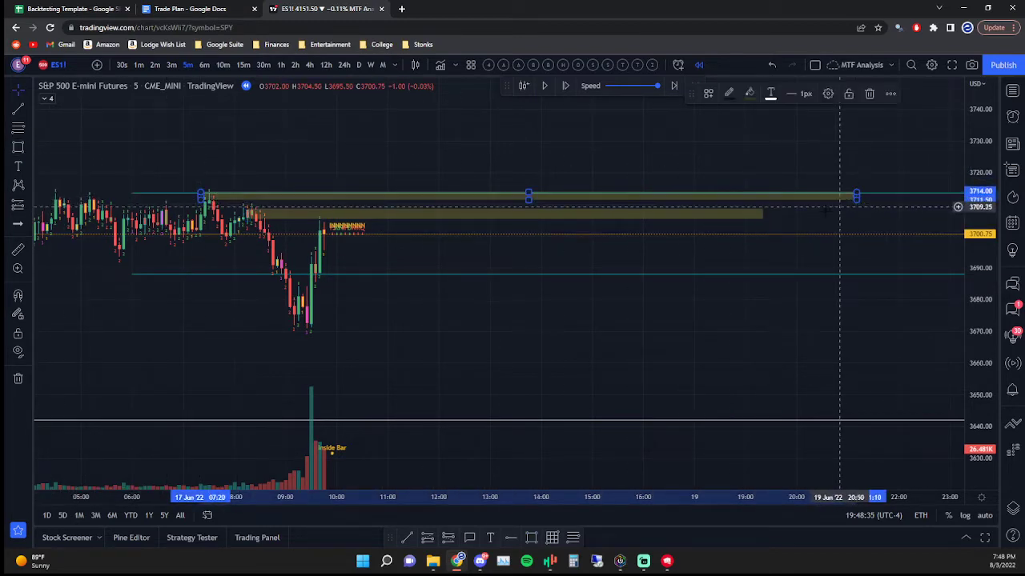
pyautogui.click(345, 249)
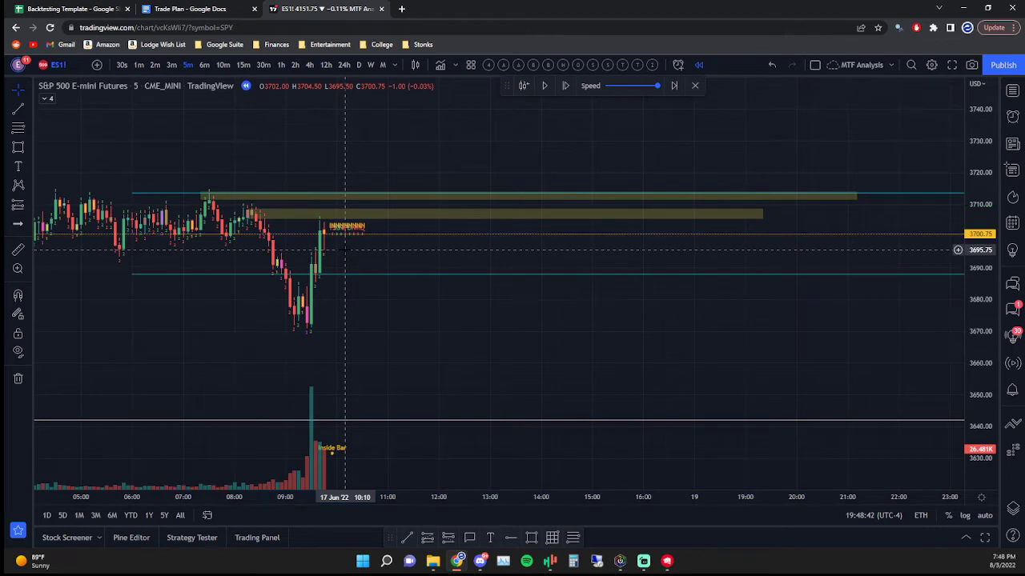
# - Mark the inside bar's low and high with horizontal lines at 3695.50 and 3704.50
pyautogui.hotkey('alt', 'v')
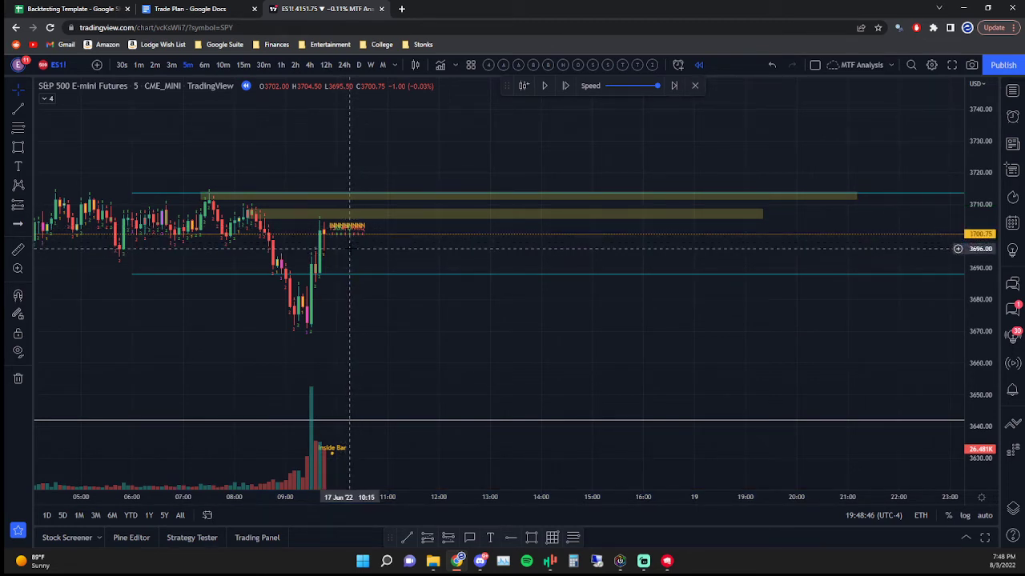
pyautogui.hotkey('alt', 'h')
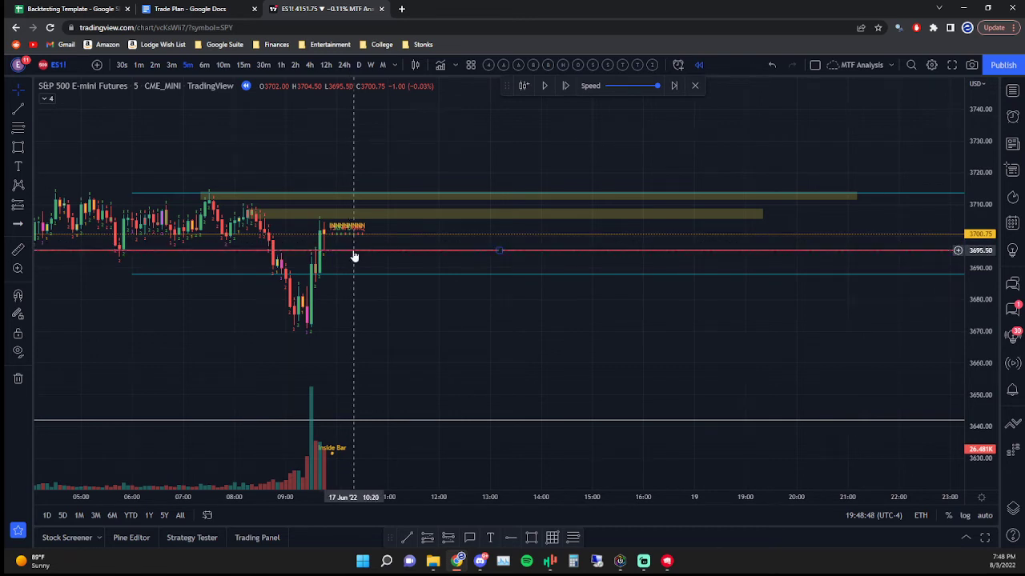
pyautogui.hotkey('alt', 'h')
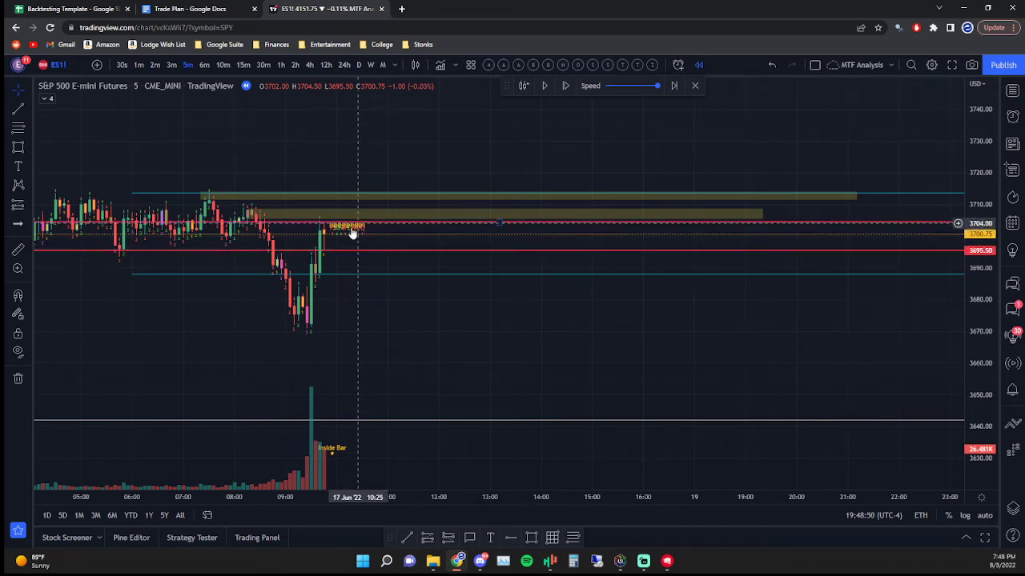
# - Try to view the replay on the 1-minute interval and return to the 5-minute interval
pyautogui.click(142, 67)
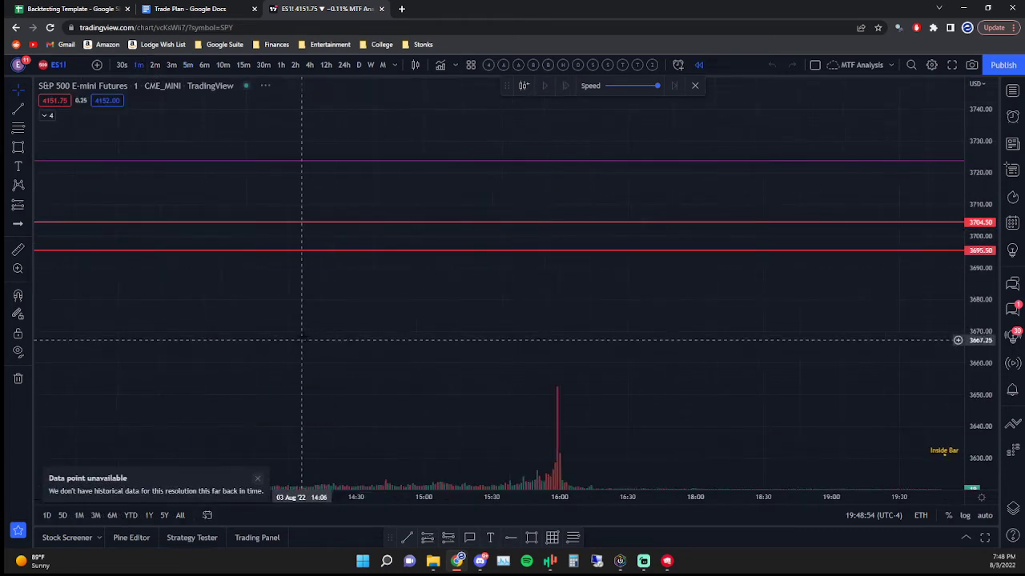
pyautogui.click(187, 65)
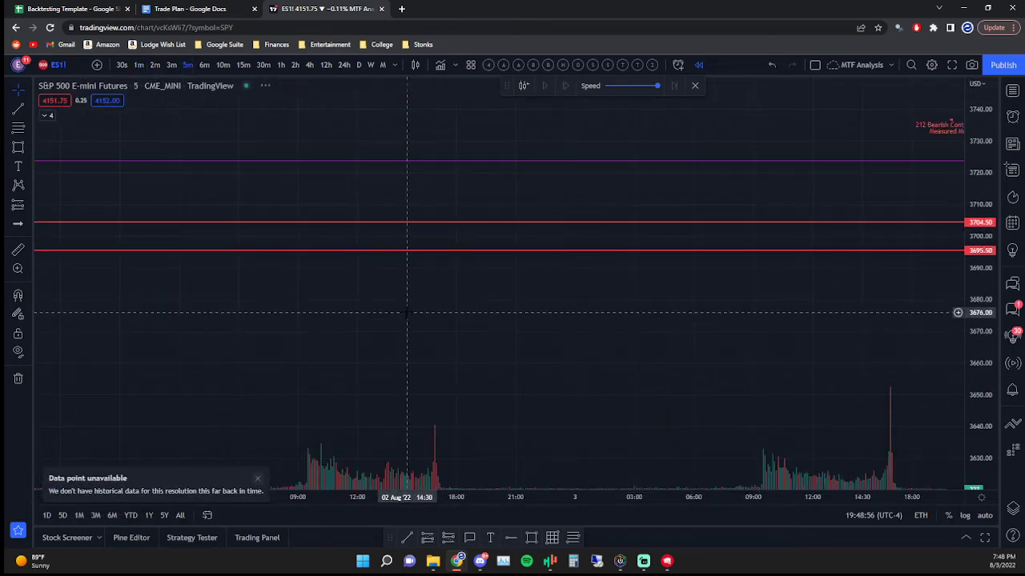
pyautogui.scroll(-3, 408, 312)
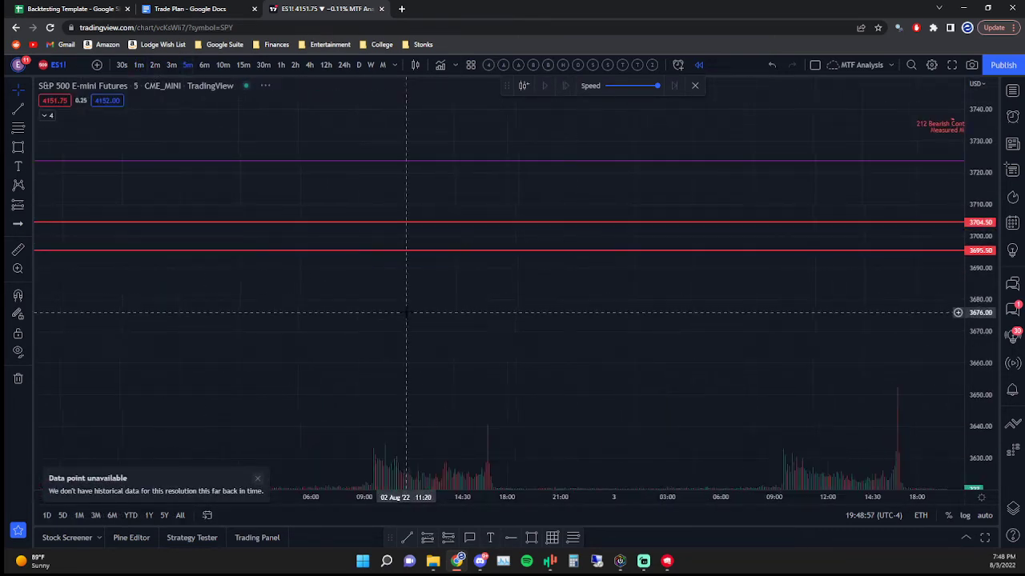
# - Jump the 5-minute chart to the date 2022-06-17
pyautogui.click(207, 515)
pyautogui.click(453, 264)
pyautogui.click(453, 264)
pyautogui.click(453, 265)
pyautogui.click(575, 264)
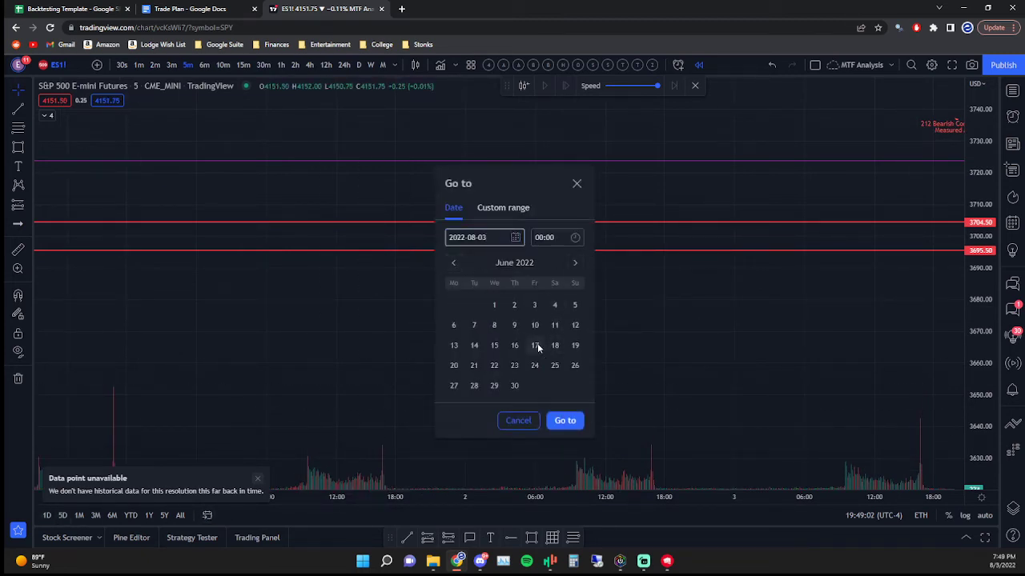
pyautogui.click(534, 345)
pyautogui.click(563, 422)
# - Restart the bar replay from the 10:00 candle on 17 June 2022
pyautogui.click(520, 88)
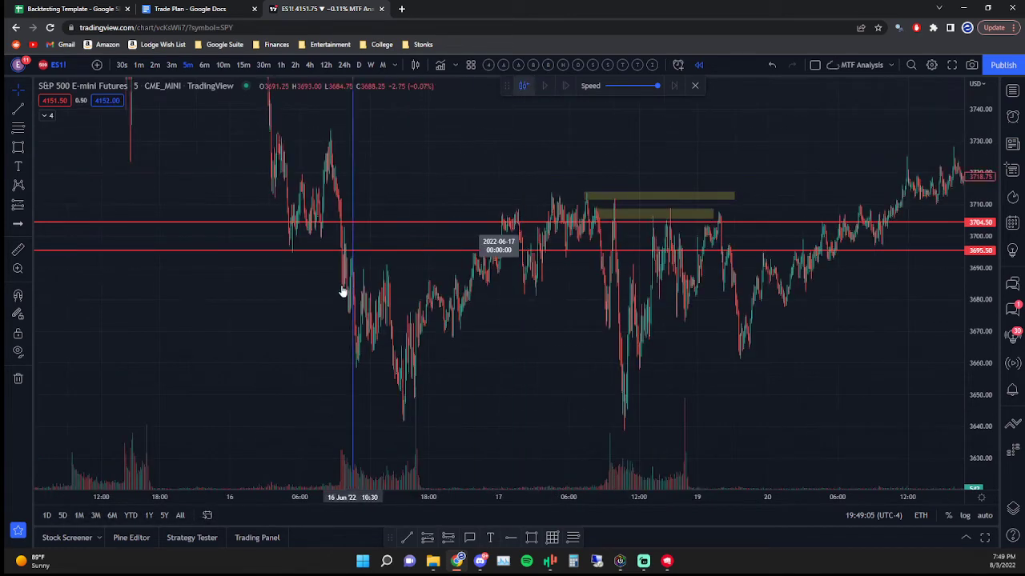
pyautogui.click(612, 346)
pyautogui.scroll(13, 797, 388)
pyautogui.moveTo(912, 361); pyautogui.dragTo(706, 374)
pyautogui.scroll(1, 705, 373)
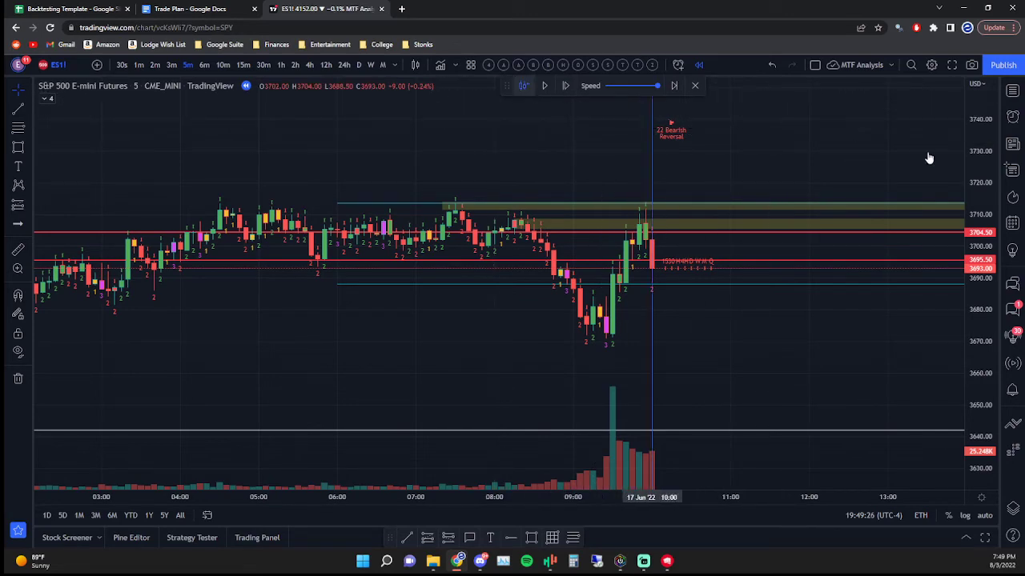
# - Exit chart replay mode and set the chart to the 1-minute interval
pyautogui.click(695, 86)
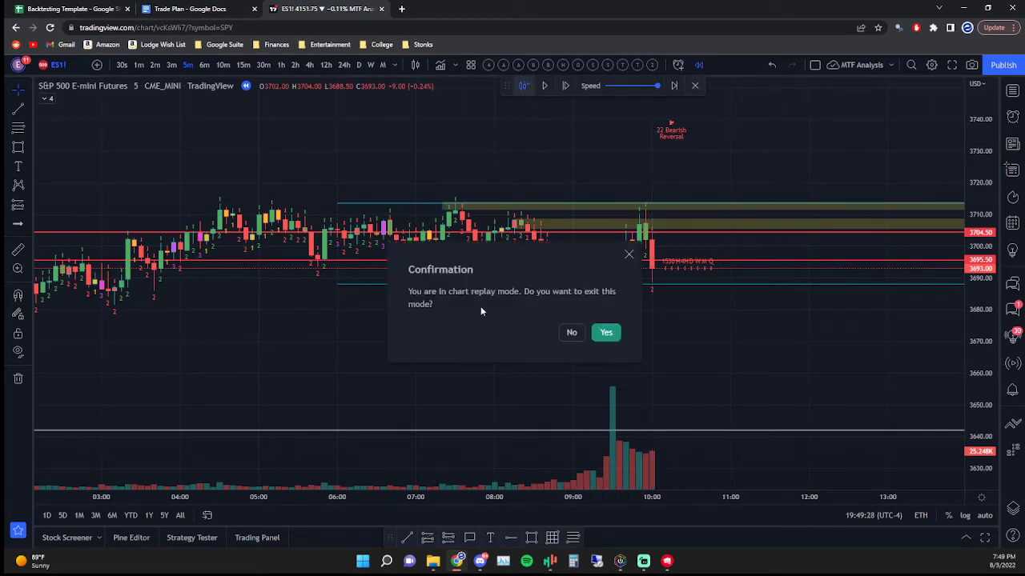
pyautogui.click(605, 333)
pyautogui.click(137, 66)
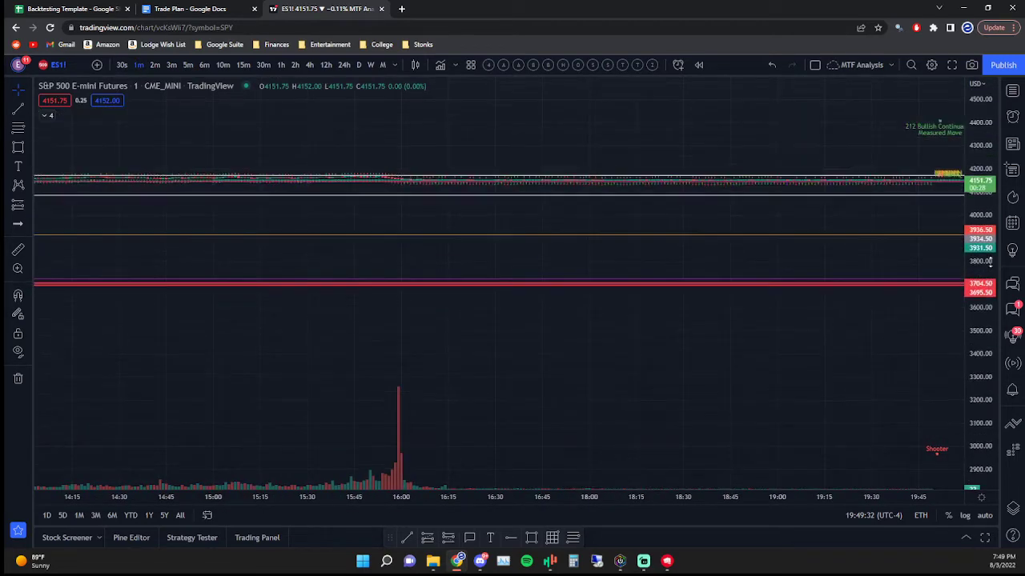
# - Start a bar replay on the 1-minute chart from the 09:46 candle on 25 July 2022
pyautogui.scroll(-10, 394, 373)
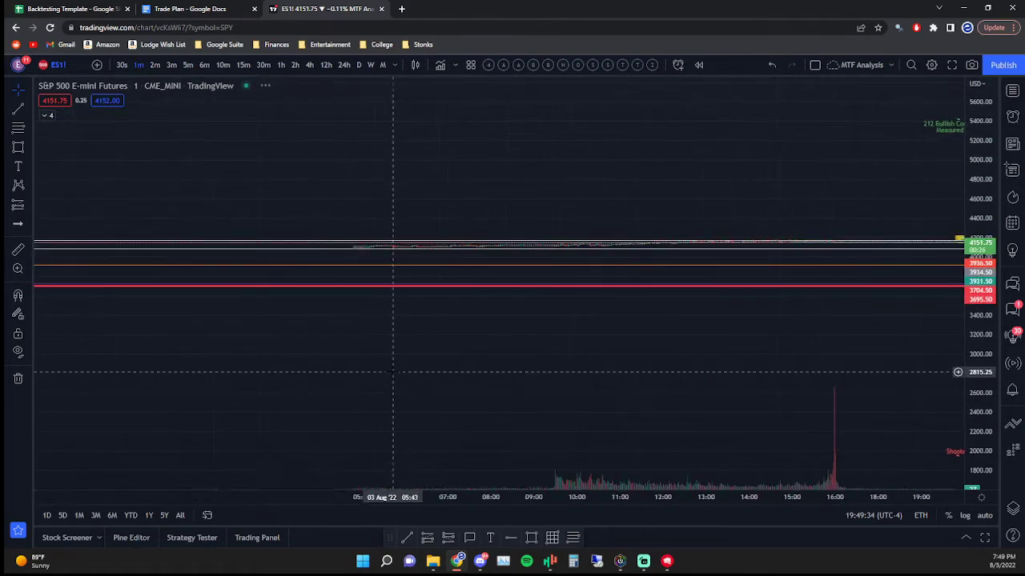
pyautogui.scroll(-1, 404, 371)
pyautogui.moveTo(227, 375); pyautogui.dragTo(953, 362)
pyautogui.moveTo(241, 348); pyautogui.dragTo(667, 312)
pyautogui.moveTo(356, 309); pyautogui.dragTo(701, 355)
pyautogui.moveTo(986, 248); pyautogui.dragTo(986, 425)
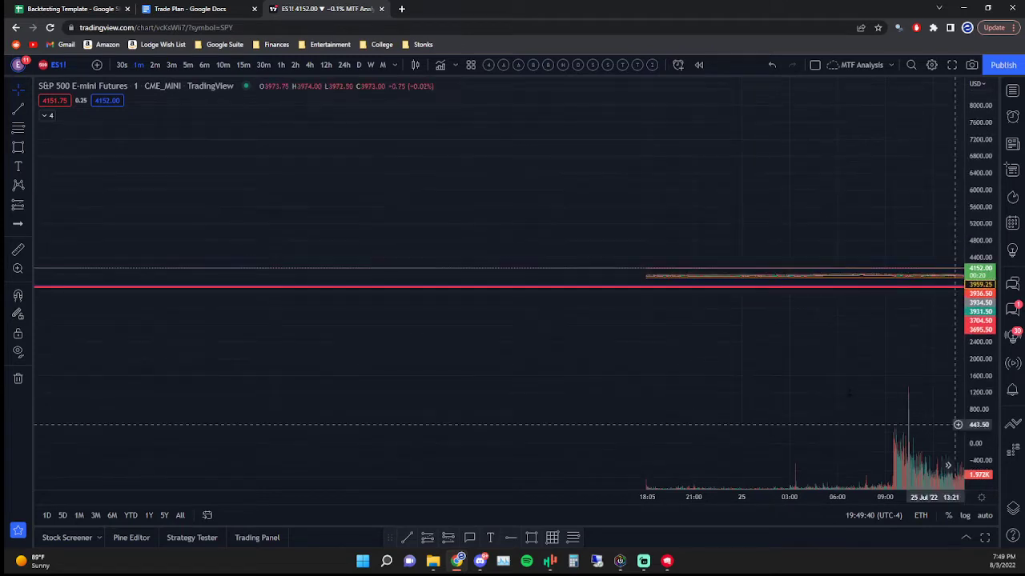
pyautogui.moveTo(678, 321); pyautogui.dragTo(589, 318)
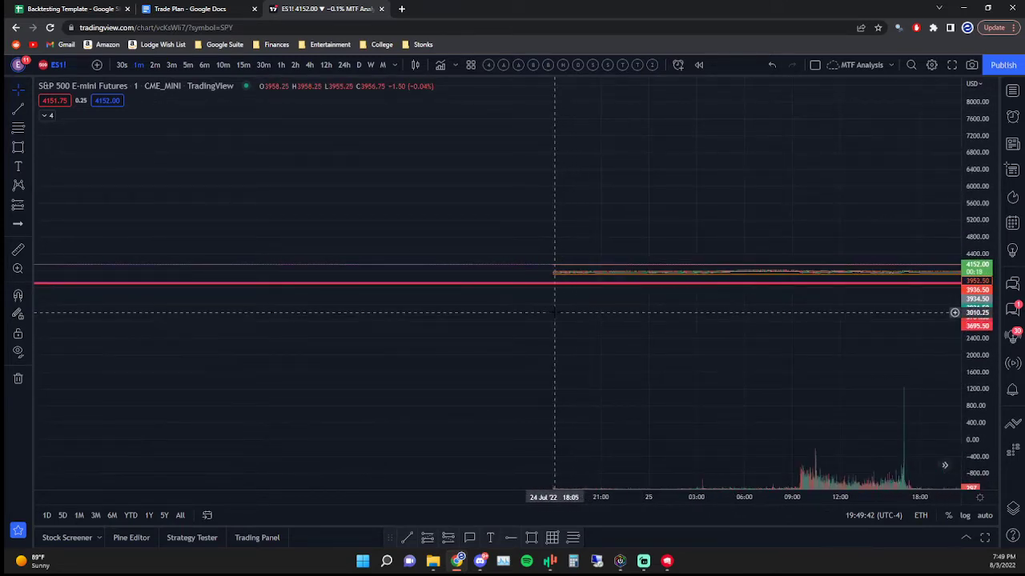
pyautogui.scroll(5, 617, 336)
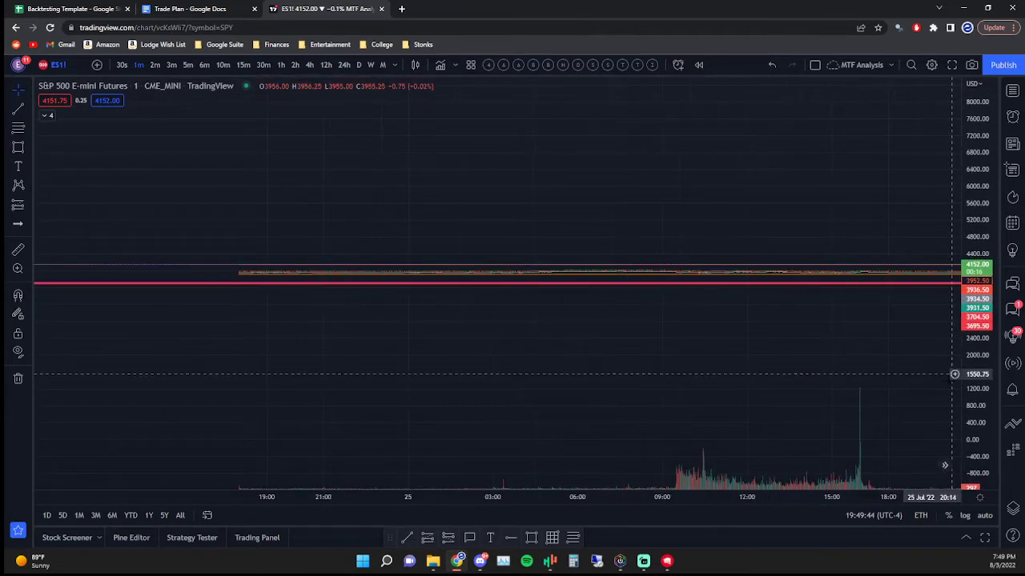
pyautogui.moveTo(613, 337); pyautogui.dragTo(541, 341)
pyautogui.moveTo(977, 330); pyautogui.dragTo(971, 126)
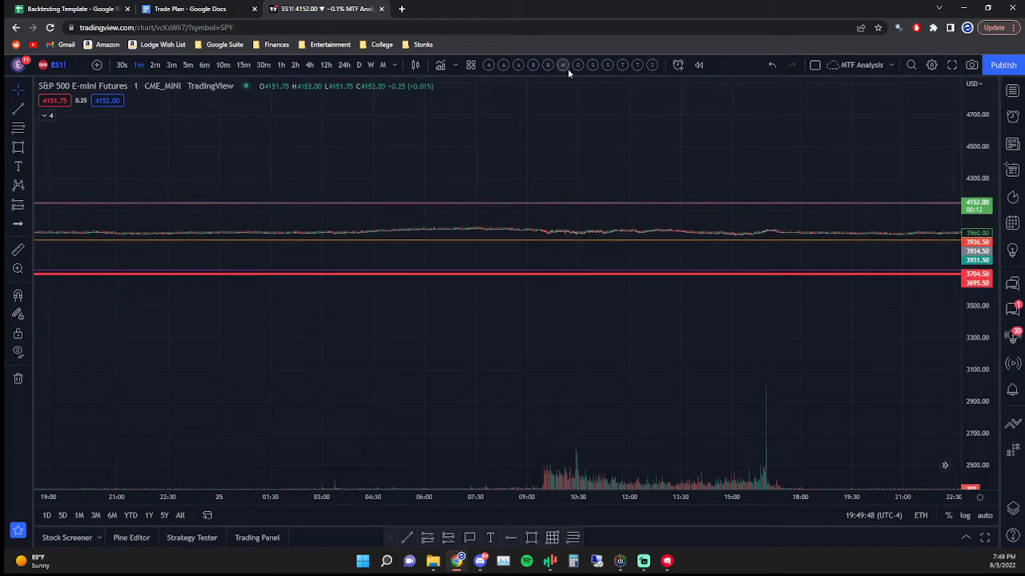
pyautogui.click(697, 65)
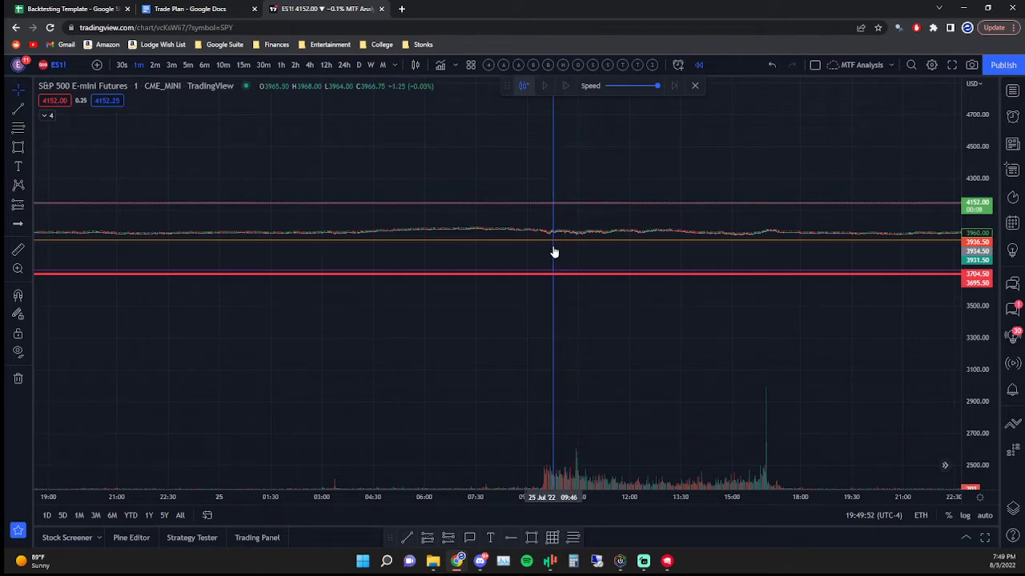
pyautogui.click(552, 251)
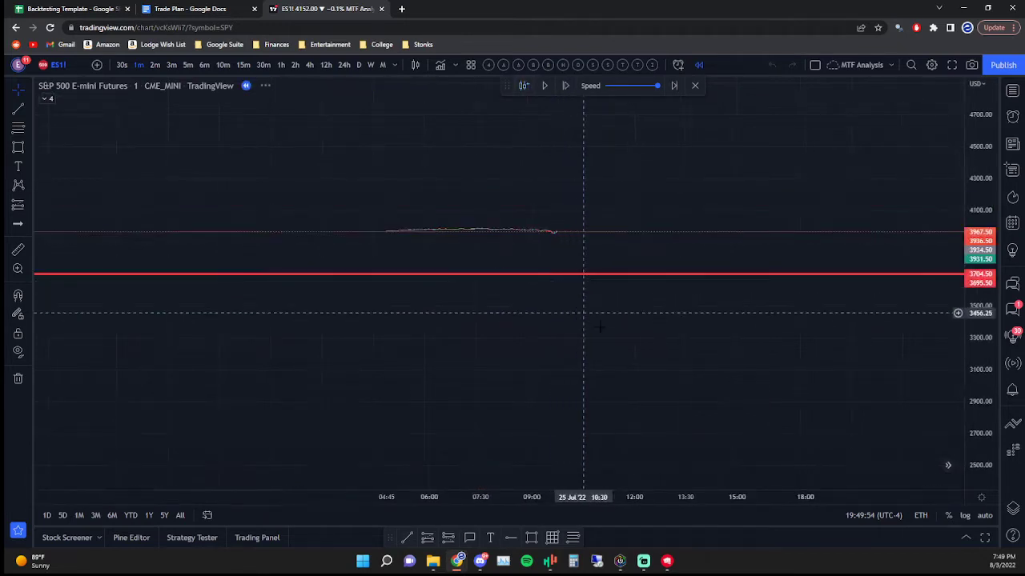
# - Switch the replay chart to the 5-minute interval around the 25 July morning candles
pyautogui.click(184, 64)
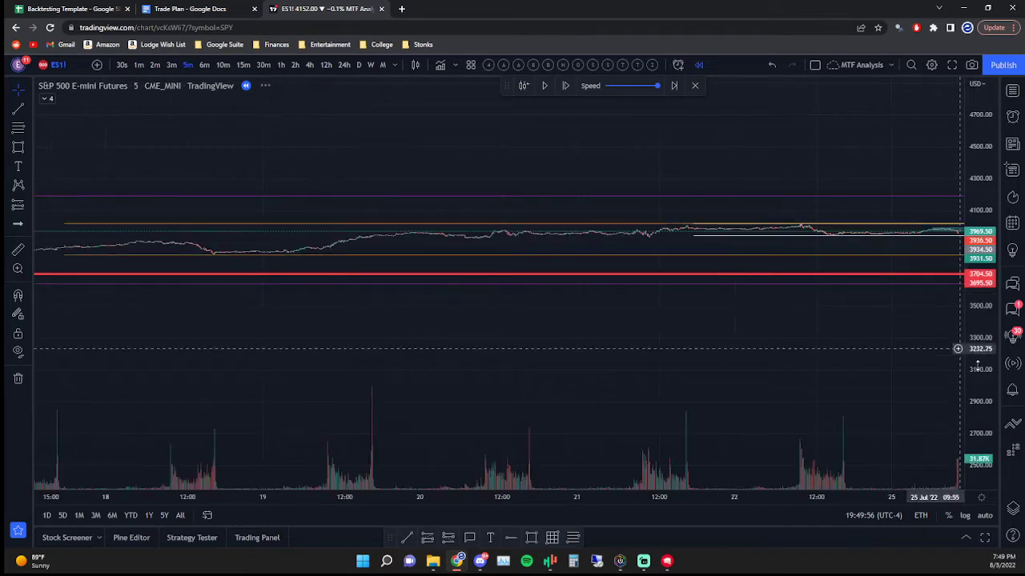
pyautogui.moveTo(718, 294); pyautogui.dragTo(372, 298)
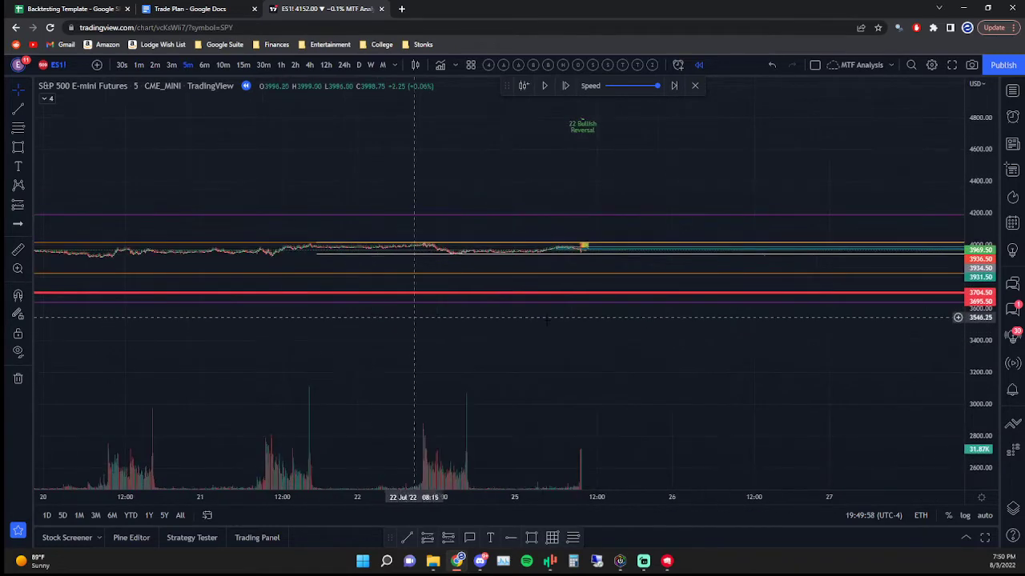
pyautogui.moveTo(984, 395); pyautogui.dragTo(961, 175)
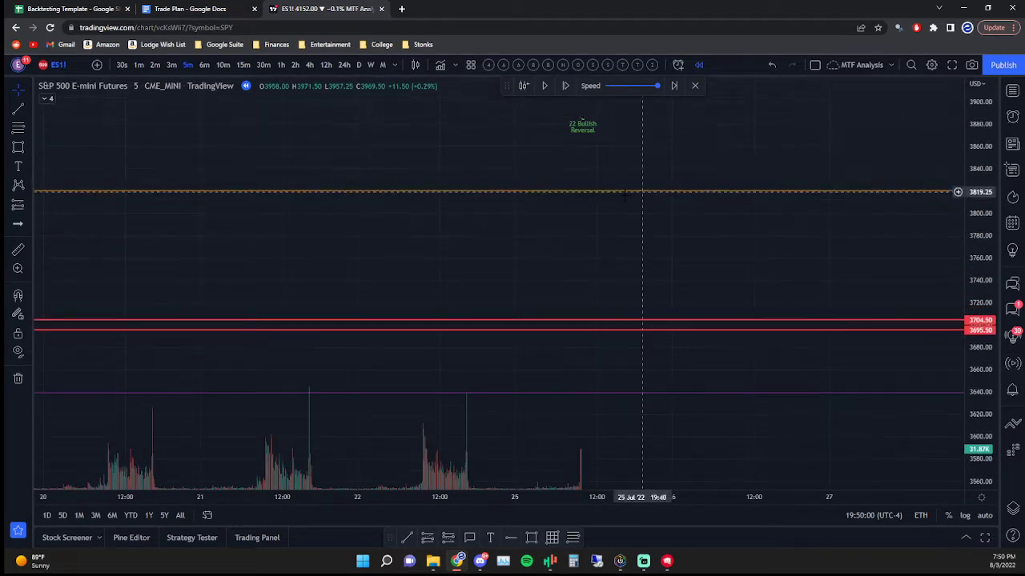
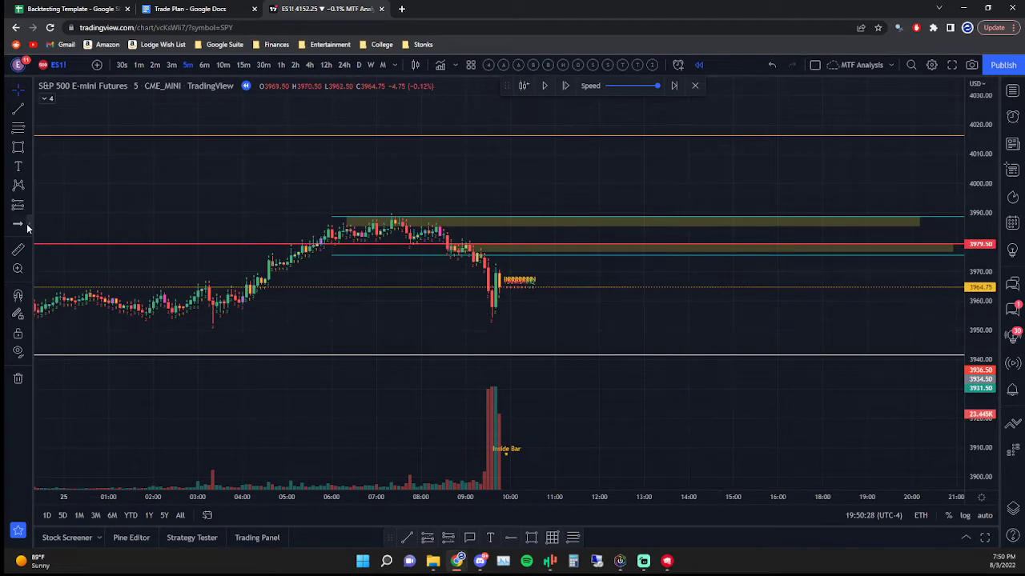
# - Draw a Fibonacci retracement on the 25 July move from the morning high at 3989.00 down to the low at 3954.50
pyautogui.click(19, 130)
pyautogui.click(388, 216)
pyautogui.click(695, 317)
pyautogui.moveTo(845, 326); pyautogui.dragTo(821, 342)
pyautogui.moveTo(988, 286); pyautogui.dragTo(985, 188)
pyautogui.scroll(5, 677, 323)
pyautogui.moveTo(682, 324); pyautogui.dragTo(732, 299)
pyautogui.scroll(-4, 724, 284)
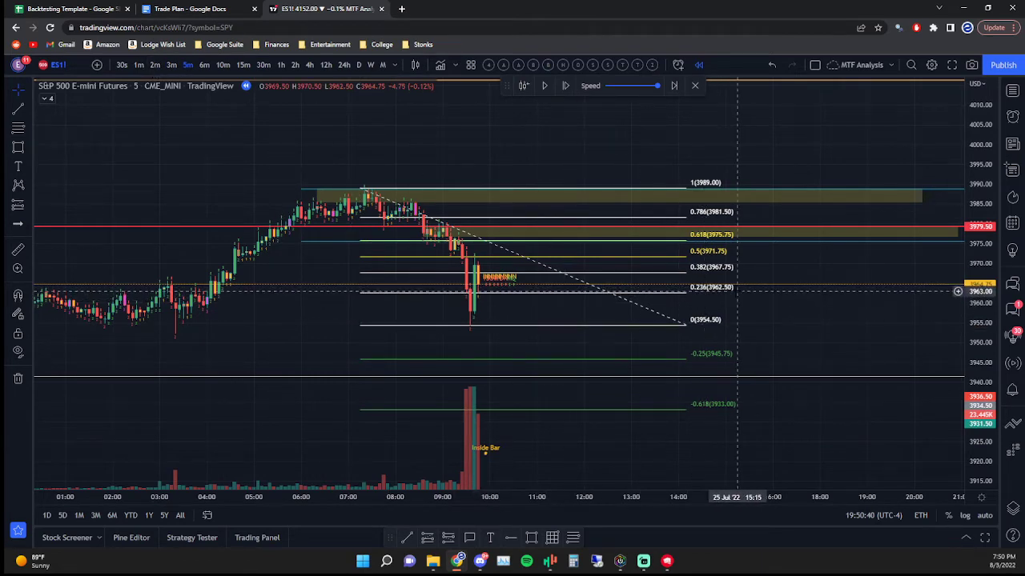
# - Draw rectangle zones over the 22 July low from 3941.00 to 3949.25 and from 22 July 11:30 with its lower edge at 3974.75
pyautogui.click(647, 295)
pyautogui.scroll(-2, 304, 320)
pyautogui.scroll(-6, 306, 318)
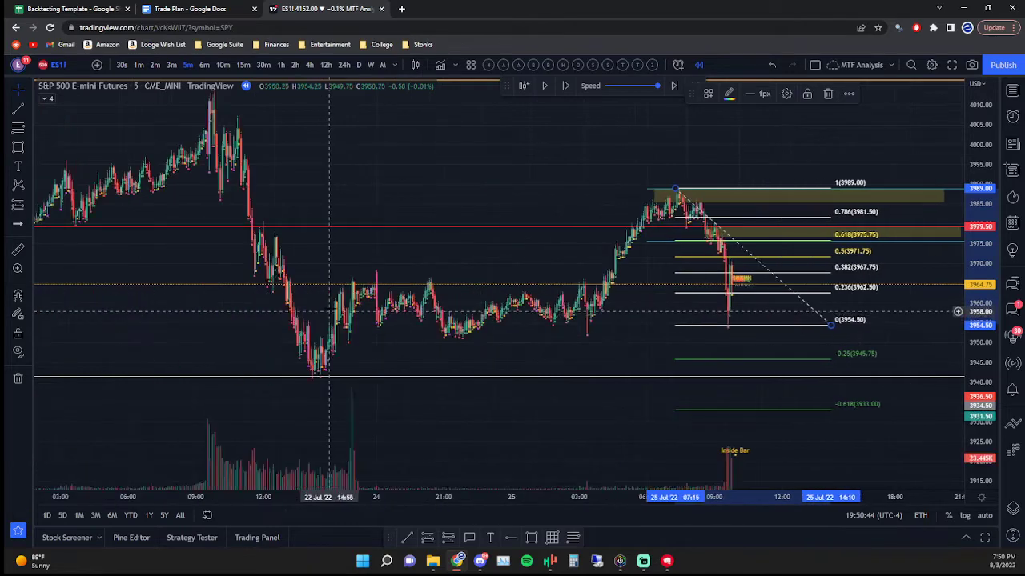
pyautogui.moveTo(469, 351); pyautogui.dragTo(405, 347)
pyautogui.click(18, 146)
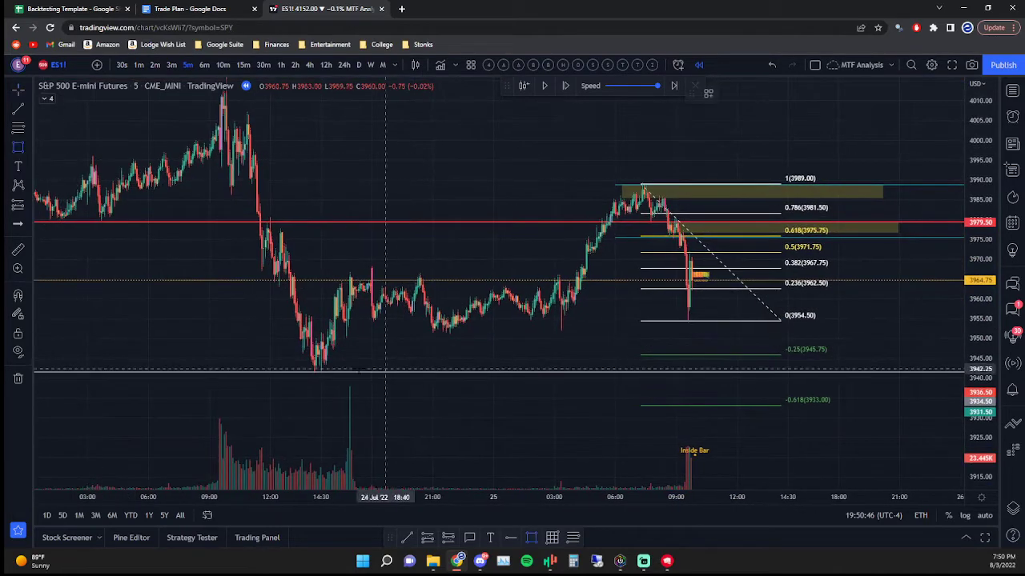
pyautogui.moveTo(306, 374)
pyautogui.mouseDown()
pyautogui.moveTo(757, 335)
pyautogui.moveTo(951, 342)
pyautogui.mouseUp()
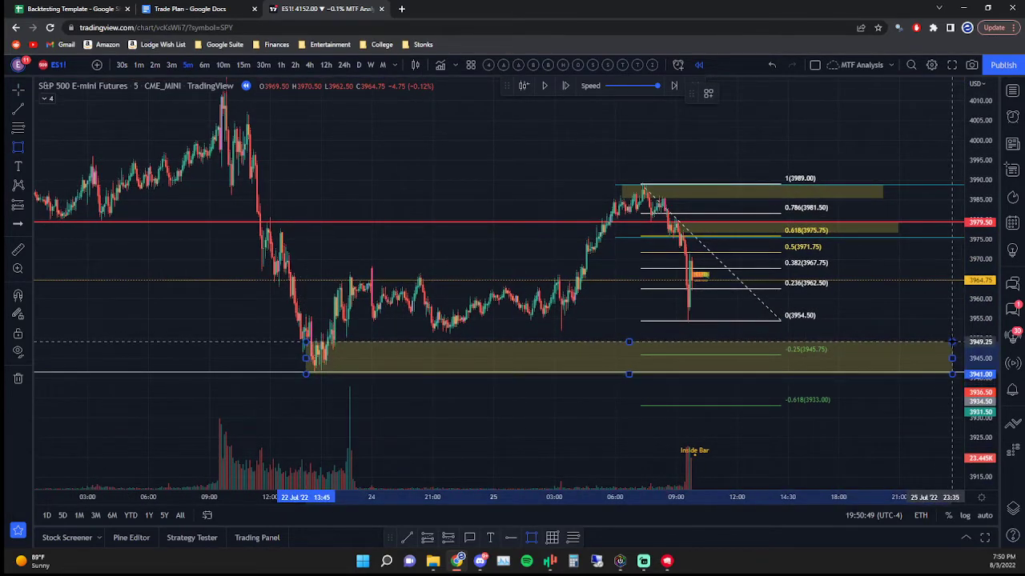
pyautogui.click(18, 147)
pyautogui.moveTo(258, 227); pyautogui.dragTo(955, 240)
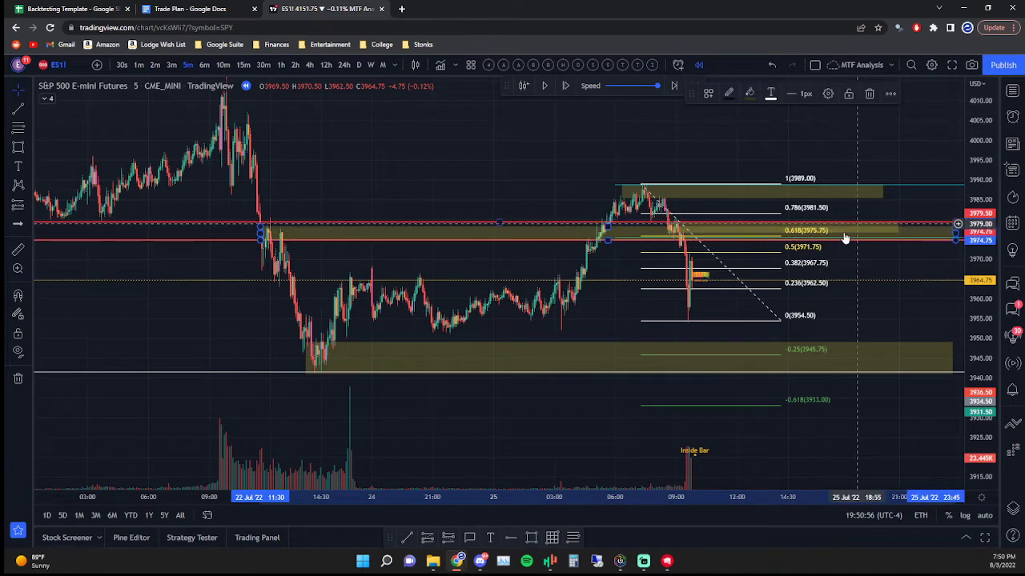
# - Remove the Fibonacci retracement on the 1-minute interval and return to the 5-minute interval
pyautogui.click(138, 65)
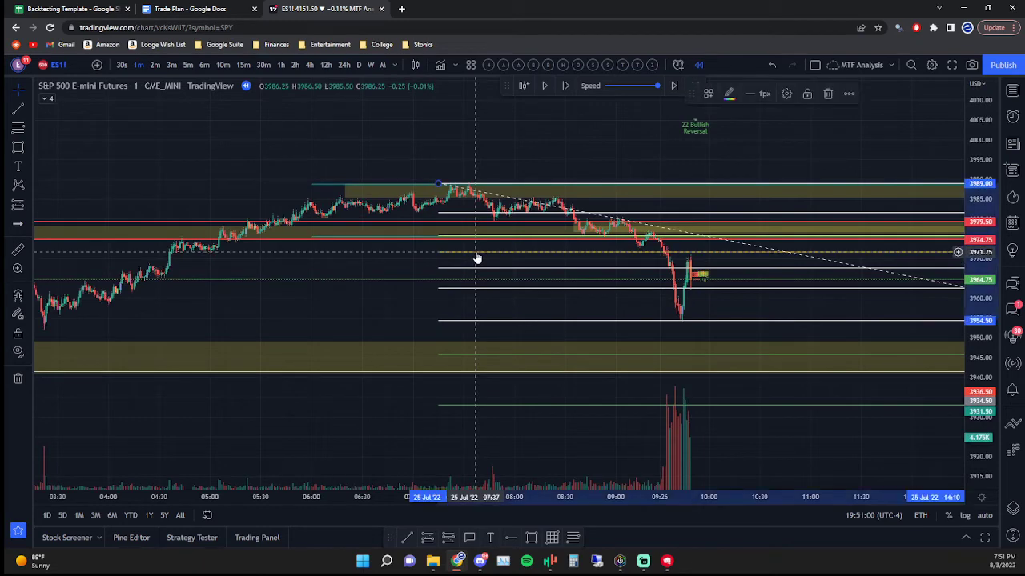
pyautogui.scroll(5, 477, 296)
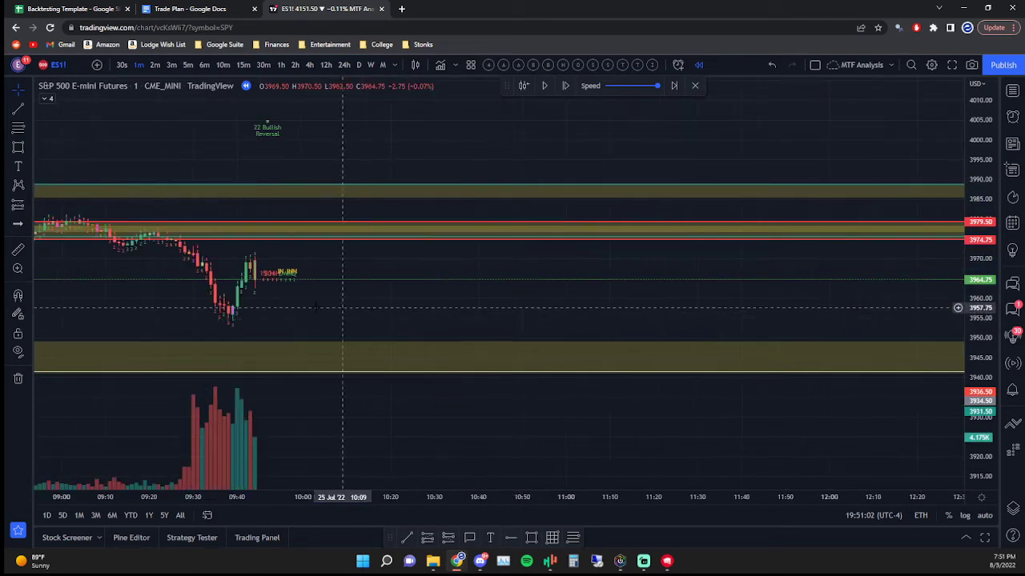
pyautogui.click(187, 65)
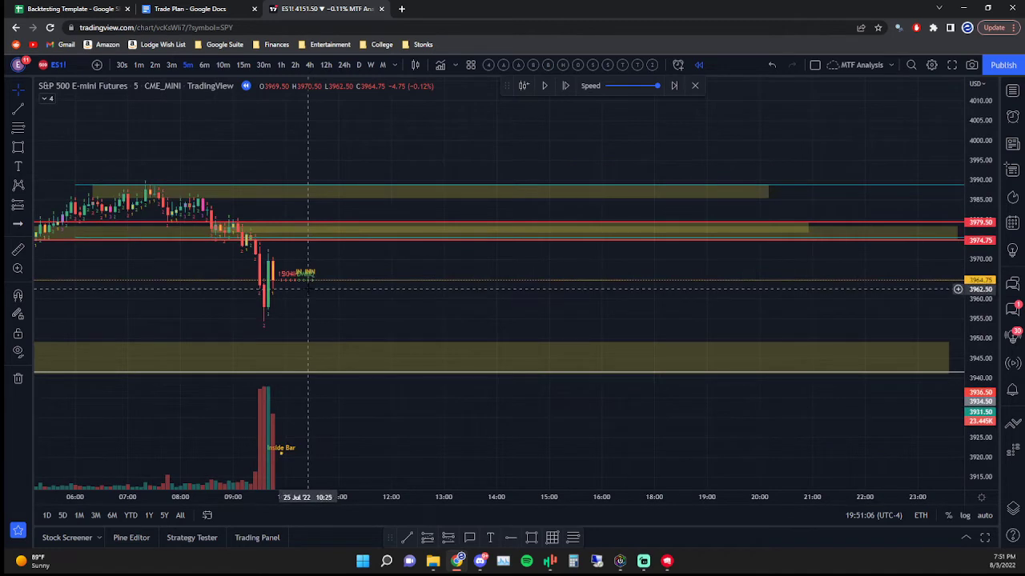
# - Mark the inside bar's low and high with white horizontal lines at 3962.50 and 3970.75
pyautogui.hotkey('alt', 'h')
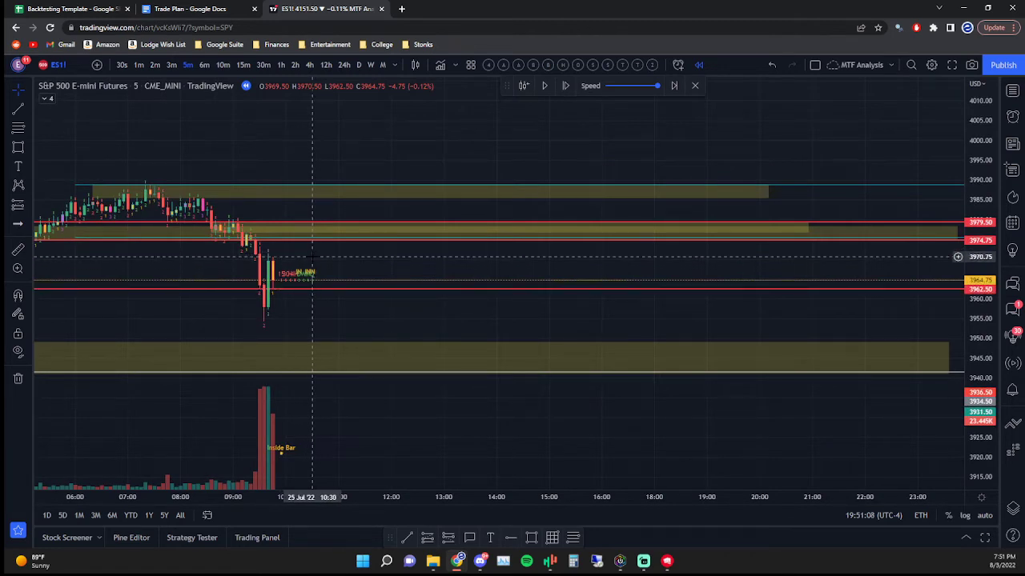
pyautogui.hotkey('alt', 'h')
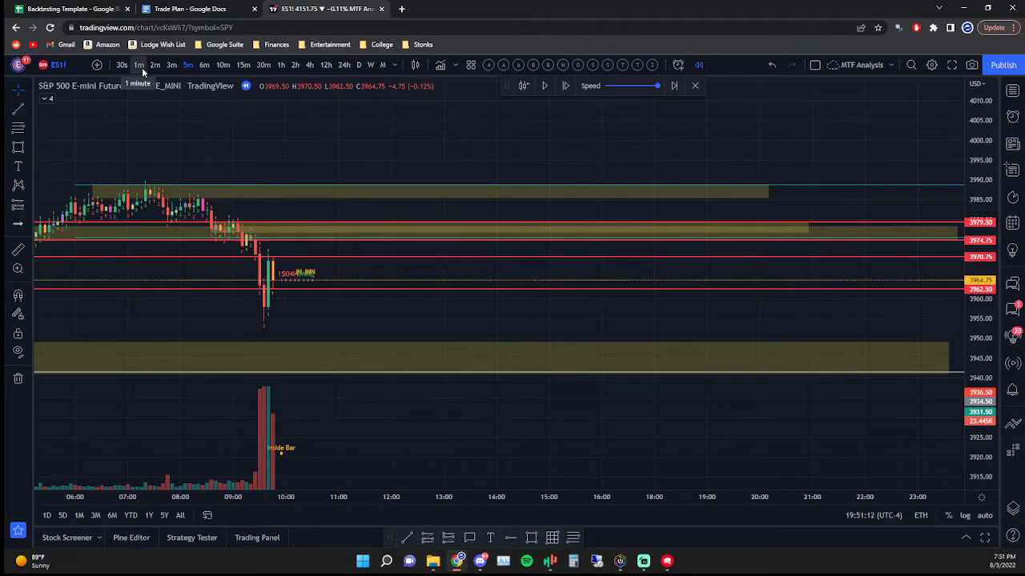
pyautogui.doubleClick(293, 256)
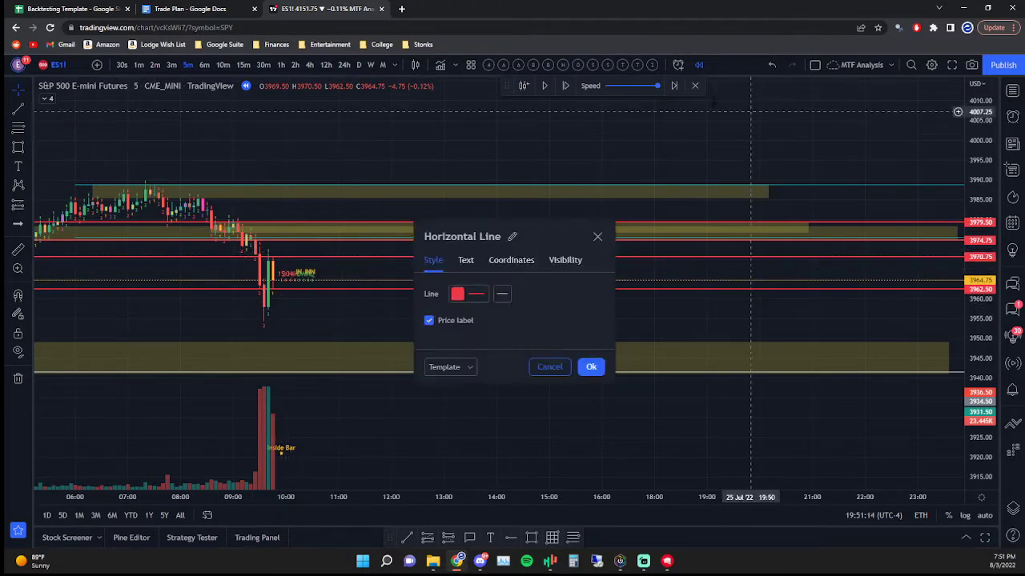
pyautogui.click(476, 294)
pyautogui.click(463, 319)
pyautogui.click(395, 300)
pyautogui.click(457, 294)
pyautogui.click(461, 314)
pyautogui.click(590, 367)
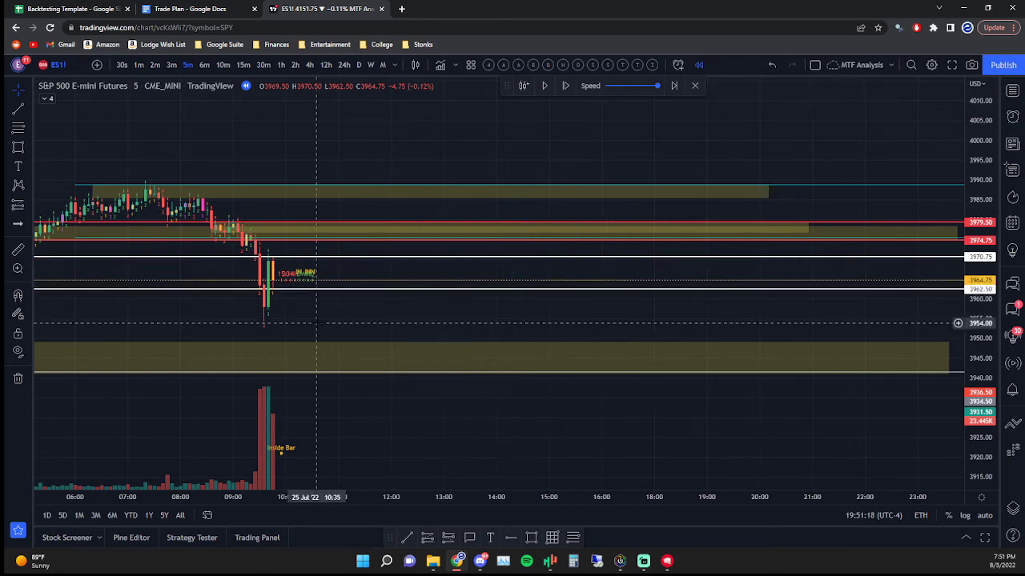
# - Switch to the 1-minute interval and place a short position at about 3962.75 beside the latest candle
pyautogui.click(139, 65)
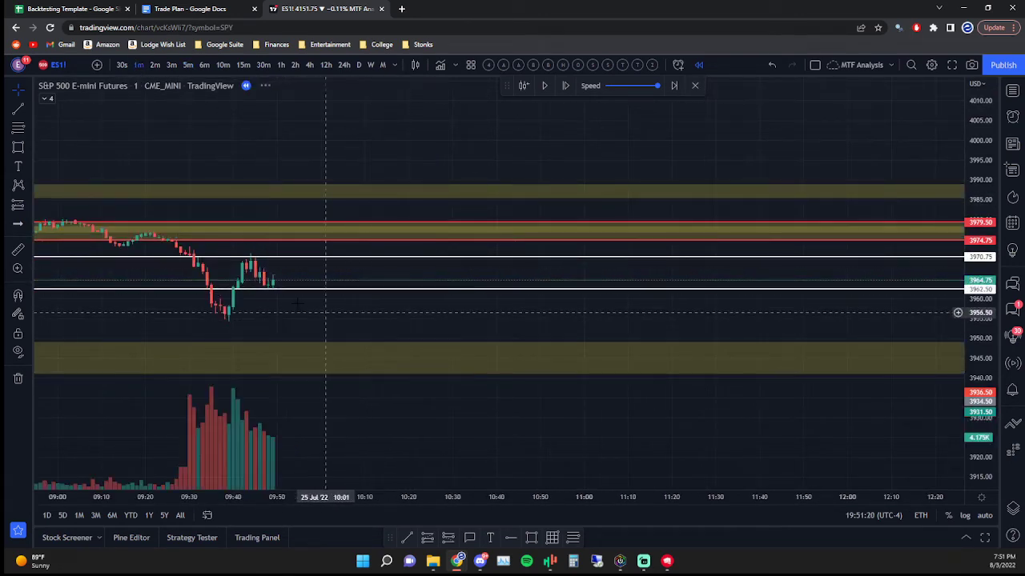
pyautogui.scroll(-3, 351, 290)
pyautogui.moveTo(976, 339); pyautogui.dragTo(802, 138)
pyautogui.click(449, 538)
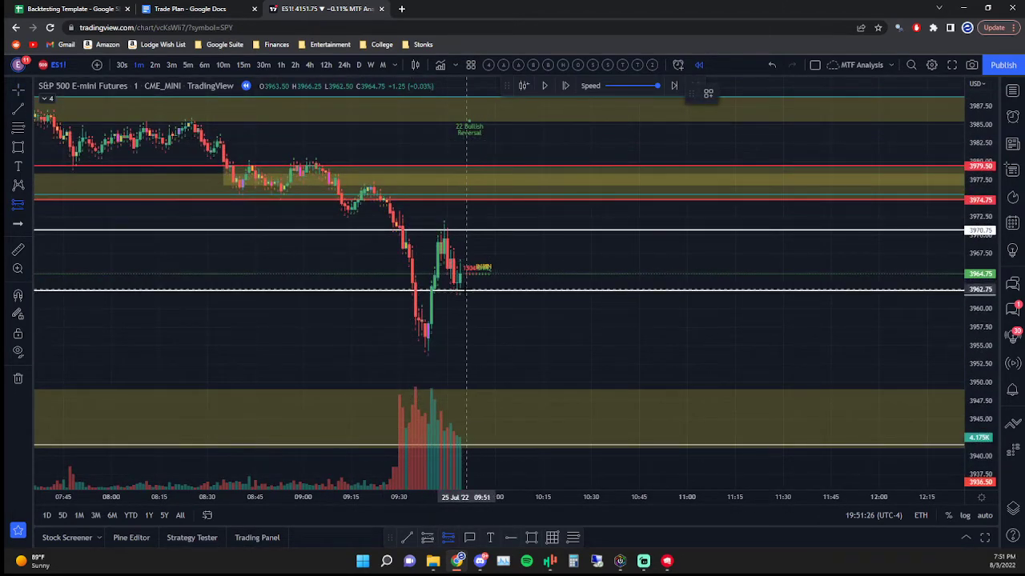
pyautogui.click(466, 289)
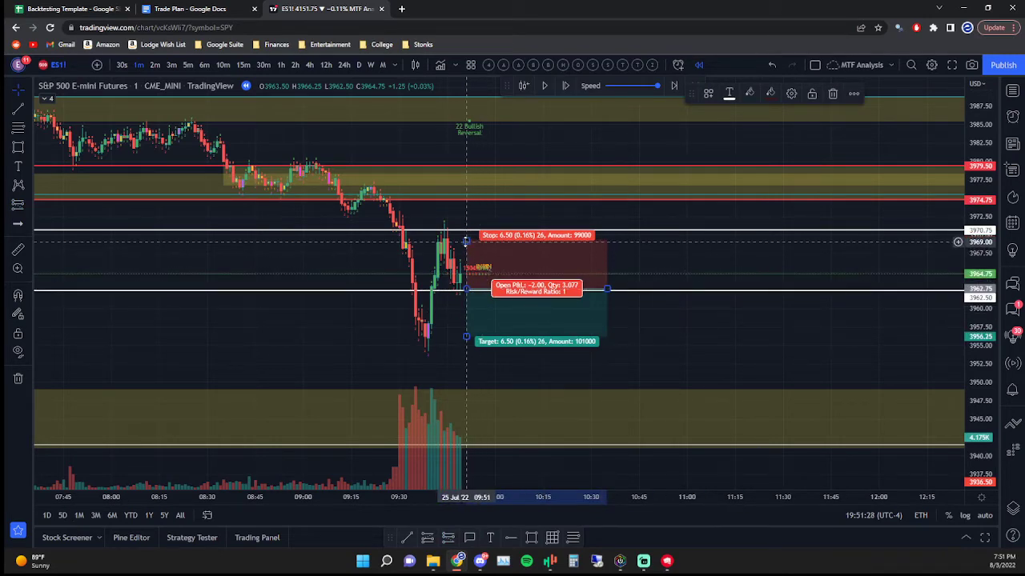
# - View the available position, projection and measurement drawing tools and move the floating favorites toolbar closer to the chart
pyautogui.click(28, 205)
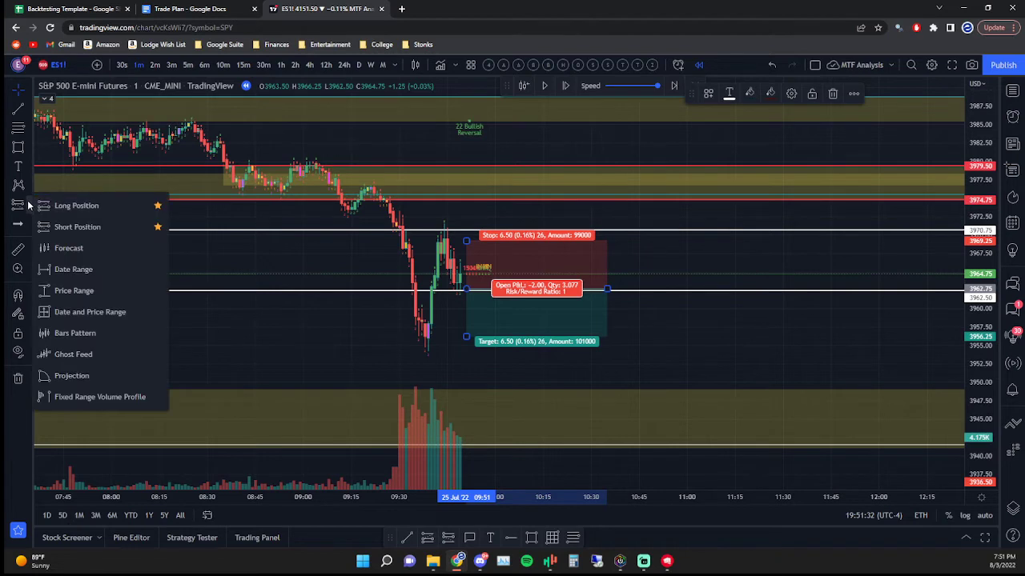
pyautogui.click(31, 208)
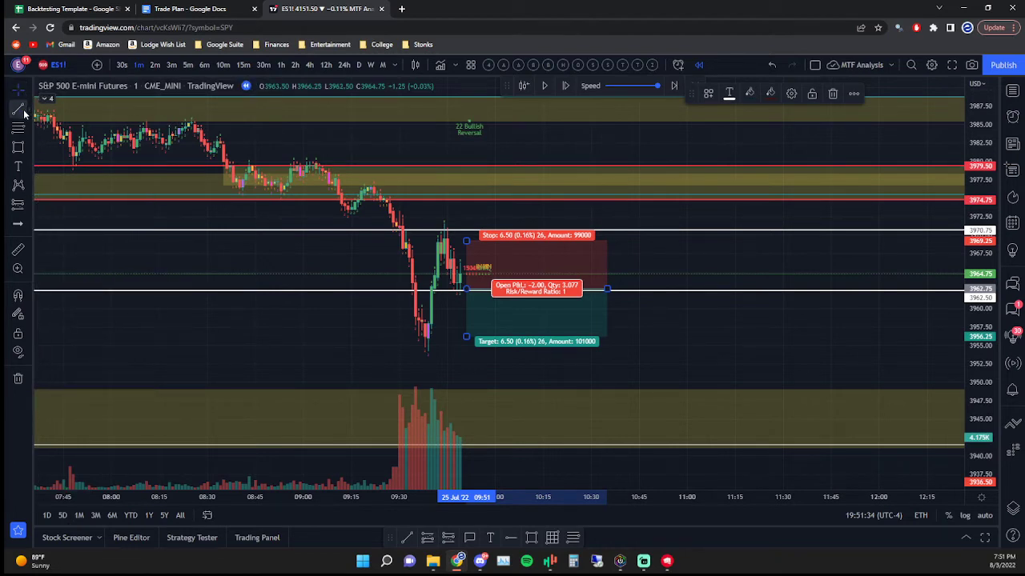
pyautogui.click(31, 208)
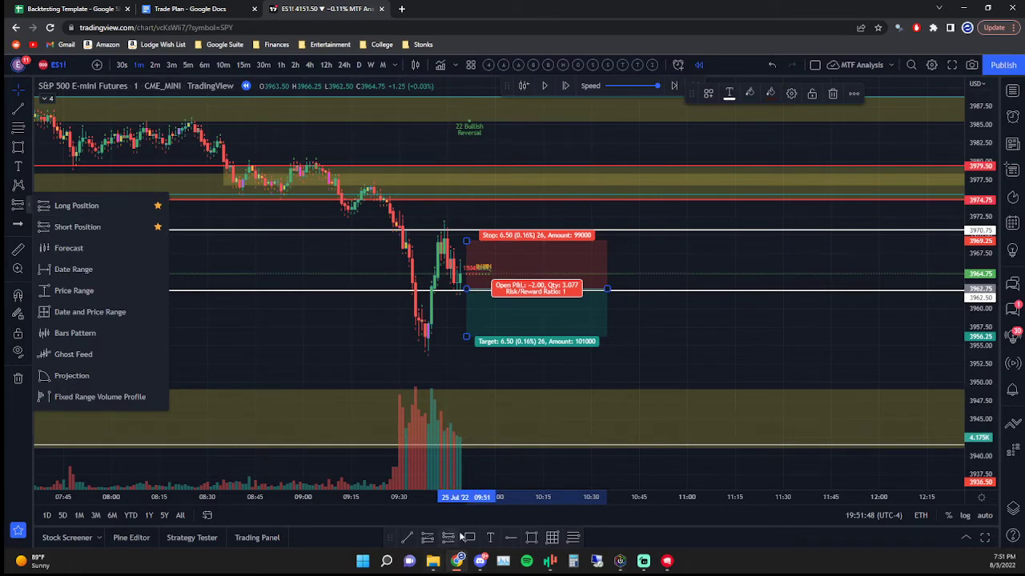
pyautogui.moveTo(392, 532)
pyautogui.mouseDown()
pyautogui.moveTo(408, 482)
pyautogui.moveTo(415, 509)
pyautogui.mouseUp()
# - Align the short position's entry to 3962.50 at the 09:49 candle and set its stop at 3967.00
pyautogui.moveTo(559, 362); pyautogui.dragTo(520, 368)
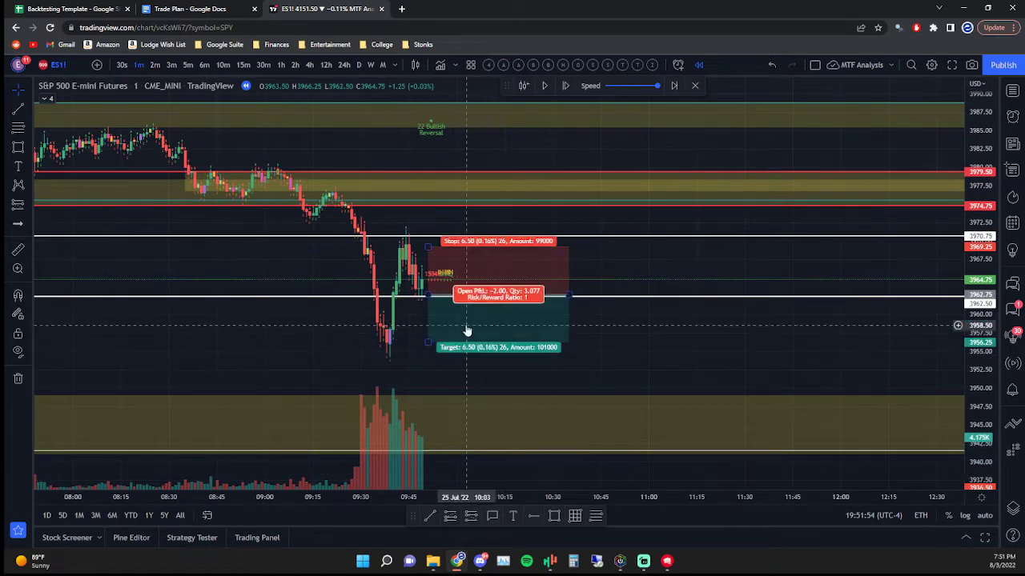
pyautogui.moveTo(519, 323)
pyautogui.mouseDown()
pyautogui.moveTo(496, 322)
pyautogui.moveTo(511, 321)
pyautogui.mouseUp()
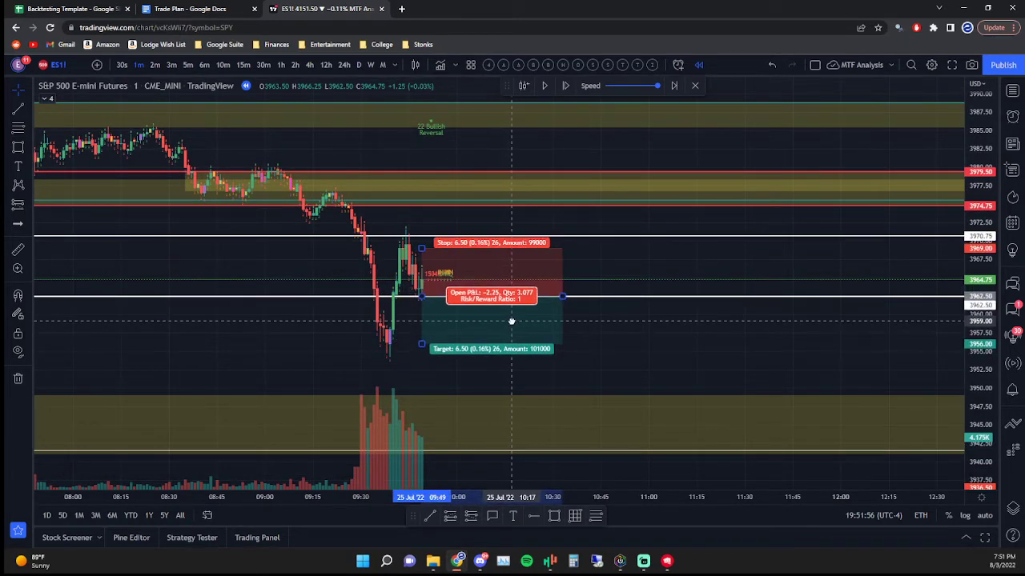
pyautogui.press('Escape')
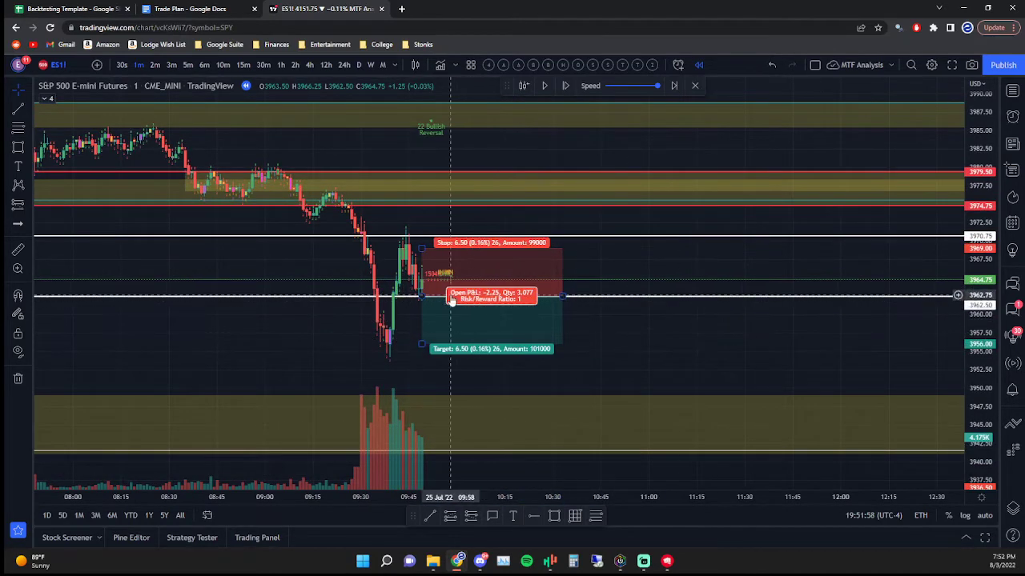
pyautogui.moveTo(421, 247); pyautogui.dragTo(440, 262)
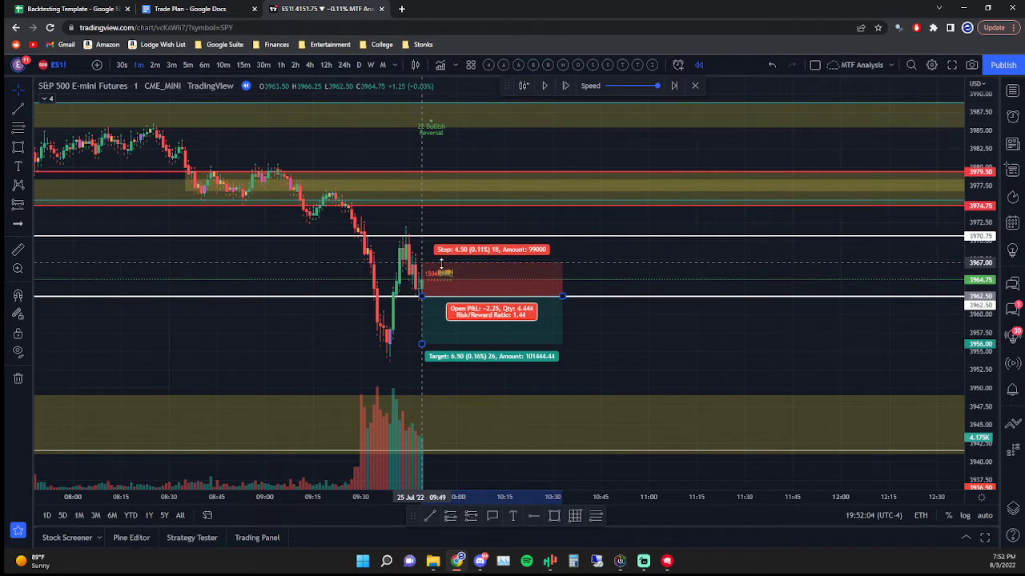
pyautogui.click(697, 273)
# - Advance the replay by several one-minute candles and move the short position into the empty area ahead of price
pyautogui.click(571, 86)
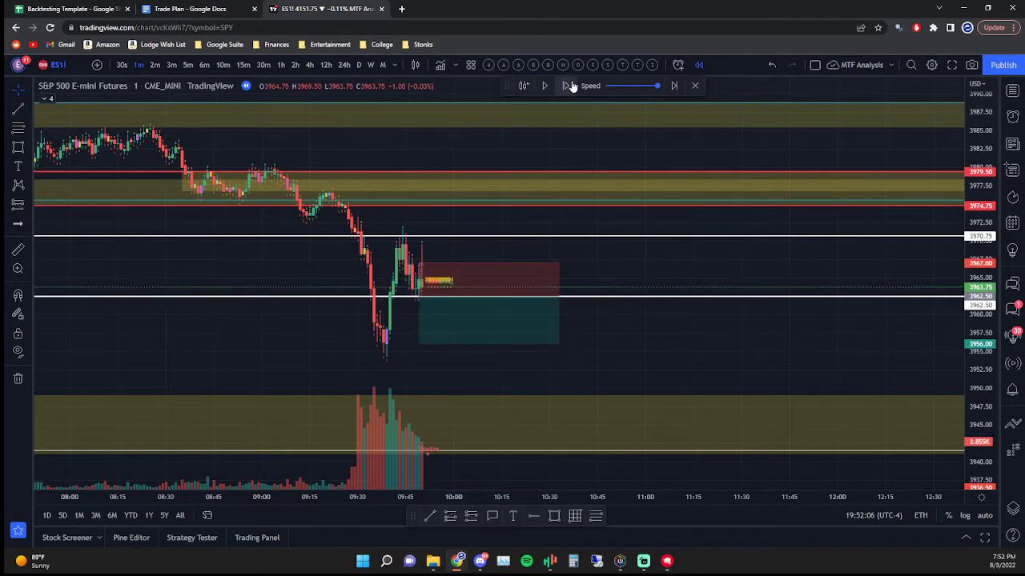
pyautogui.click(571, 85)
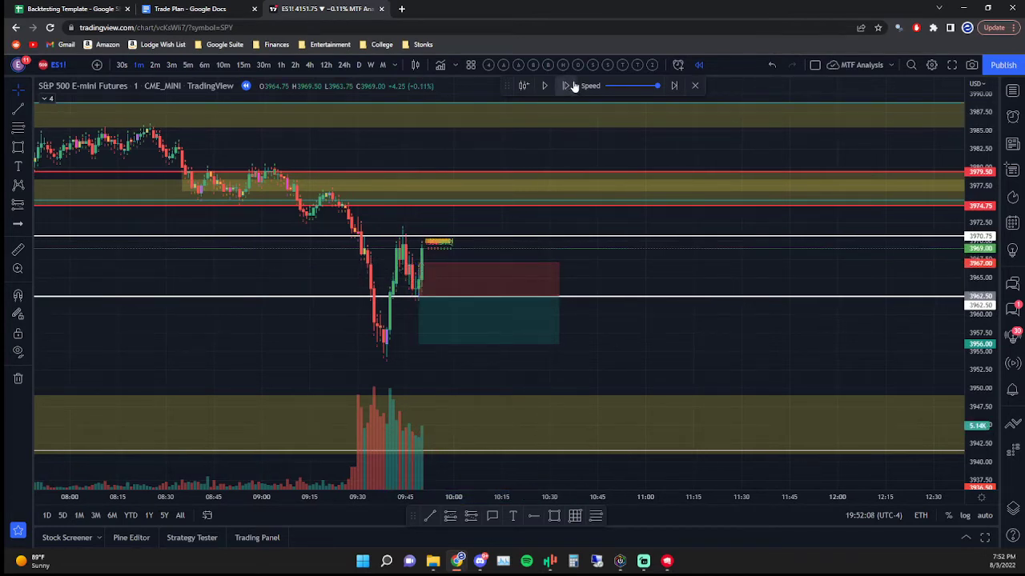
pyautogui.click(571, 85)
pyautogui.click(571, 85)
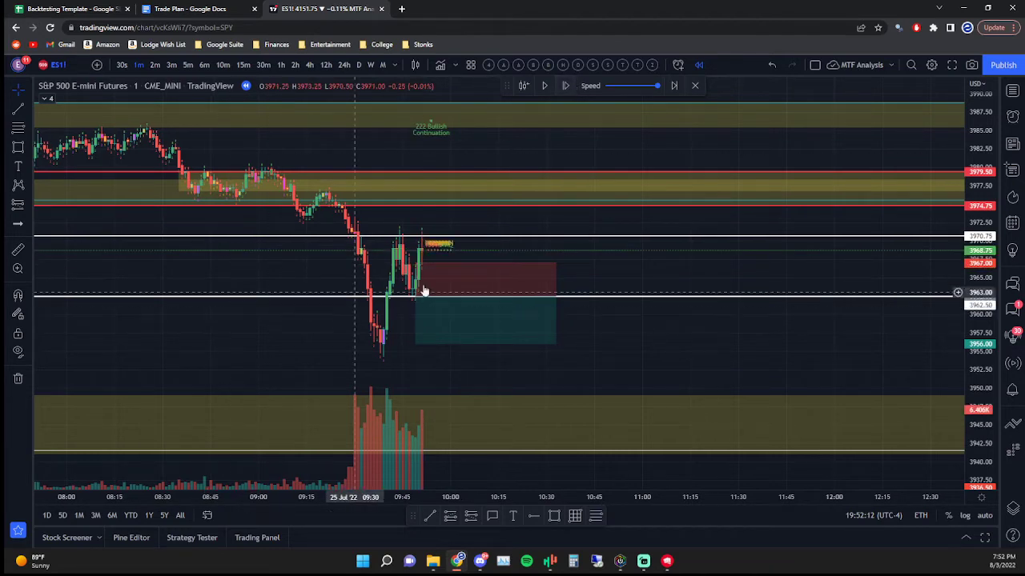
pyautogui.moveTo(614, 273); pyautogui.dragTo(591, 291)
pyautogui.moveTo(530, 300); pyautogui.dragTo(604, 290)
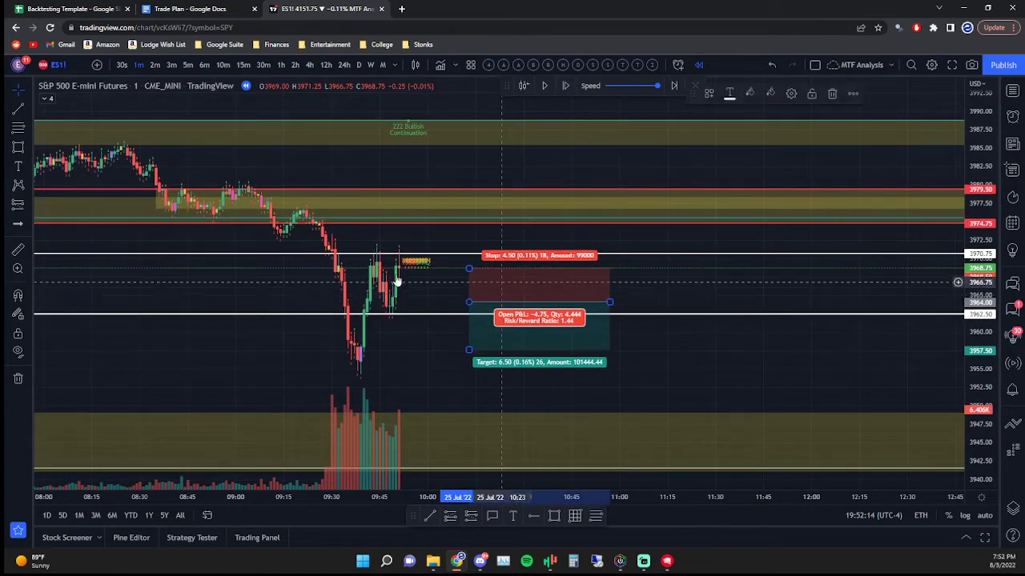
# - Advance the replay to the 09:53 candle and place the short position beside it with its entry at about 3967.75
pyautogui.click(570, 86)
pyautogui.click(571, 86)
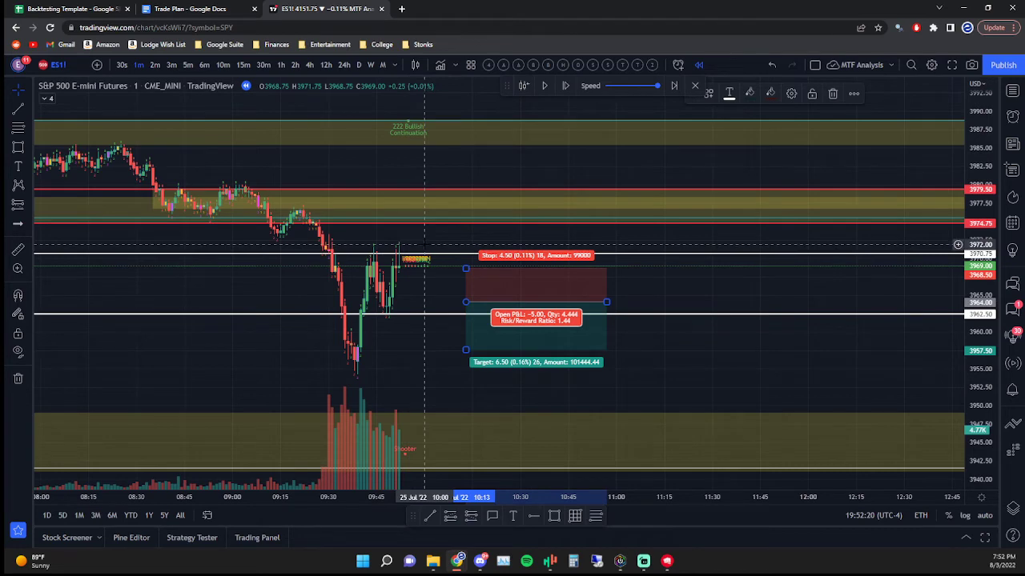
pyautogui.click(565, 85)
pyautogui.moveTo(515, 316); pyautogui.dragTo(444, 256)
pyautogui.click(585, 277)
pyautogui.moveTo(983, 307); pyautogui.dragTo(889, 103)
pyautogui.scroll(2, 619, 304)
pyautogui.moveTo(553, 286); pyautogui.dragTo(659, 288)
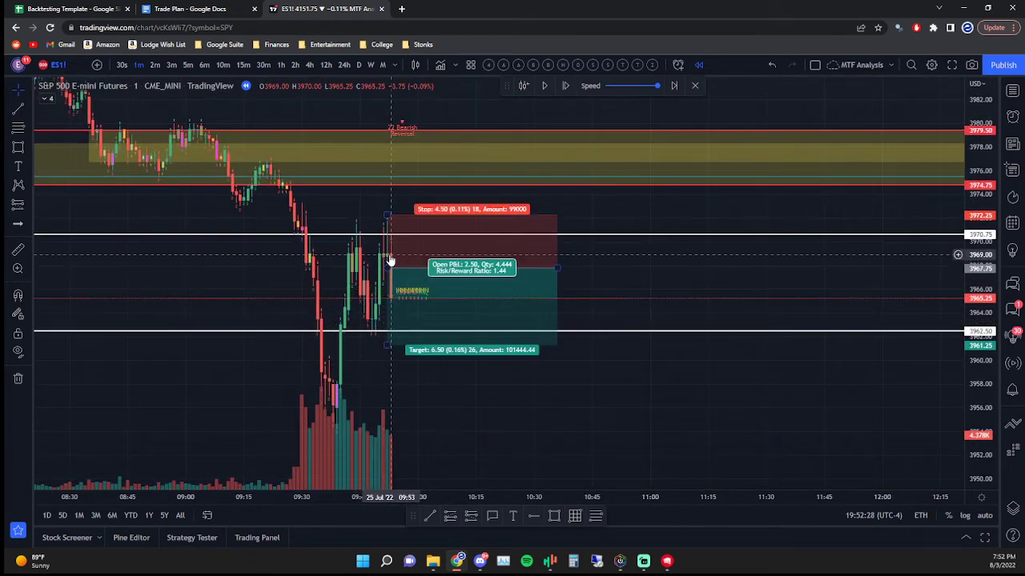
# - Set the short position's entry to 3968.00 at the 09:53 candle and its stop to 3971.00
pyautogui.moveTo(493, 293); pyautogui.dragTo(492, 278)
pyautogui.click(738, 274)
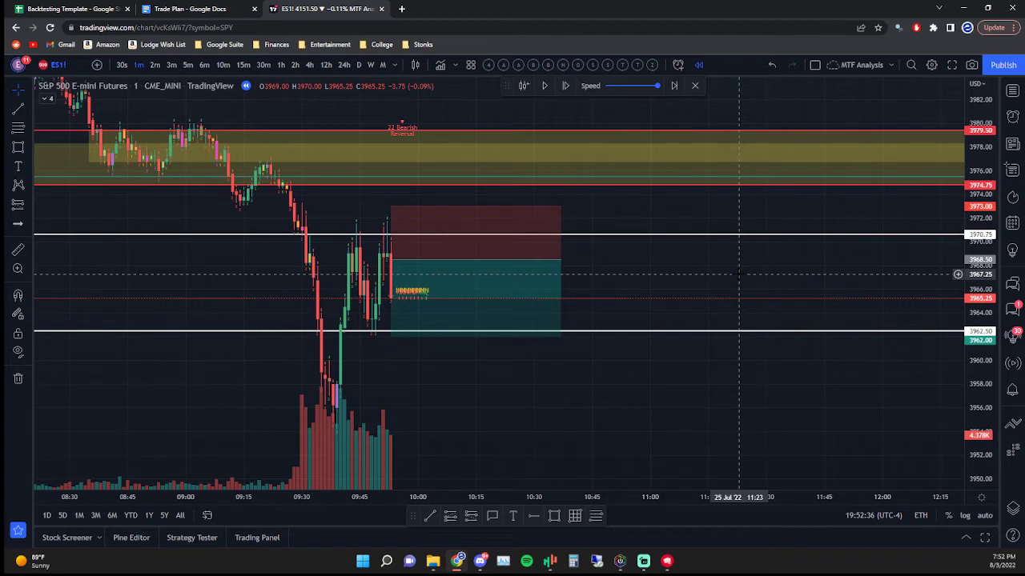
pyautogui.moveTo(501, 293); pyautogui.dragTo(501, 298)
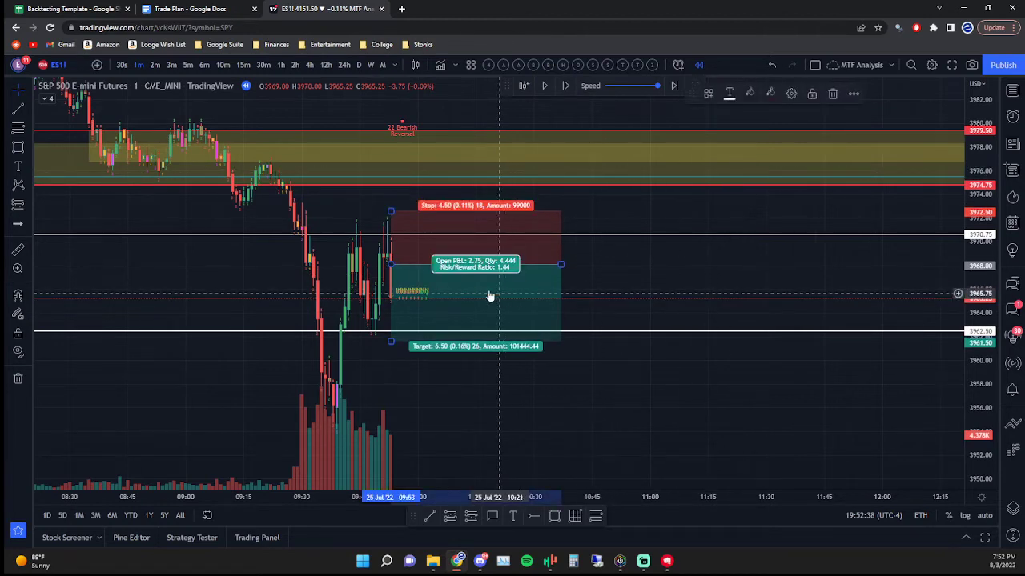
pyautogui.moveTo(391, 212); pyautogui.dragTo(392, 229)
pyautogui.click(654, 270)
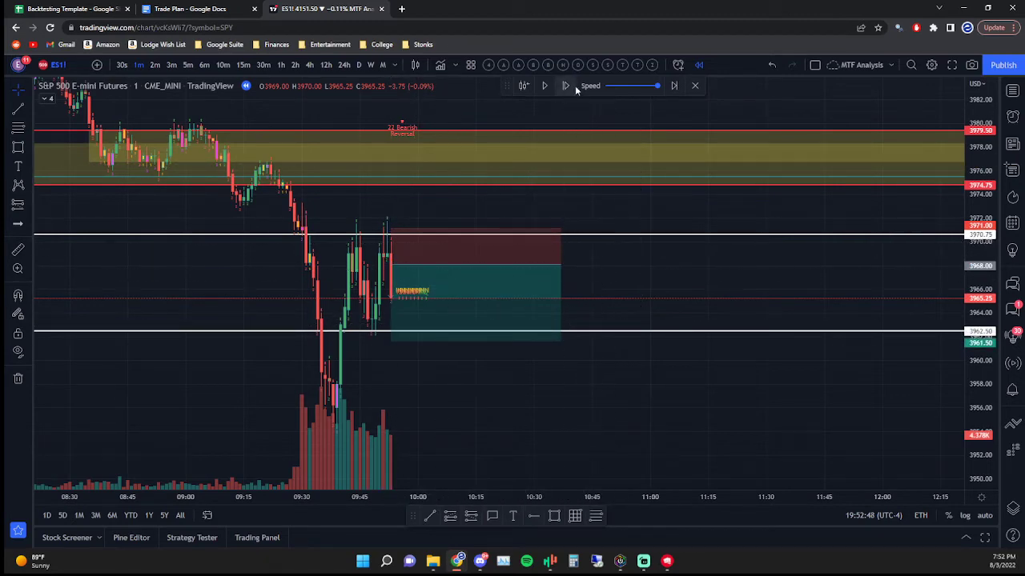
# - Advance the replay to the 09:55 candle, setting the short position's target to 3965.25 and shortening its width to the latest candle
pyautogui.click(564, 88)
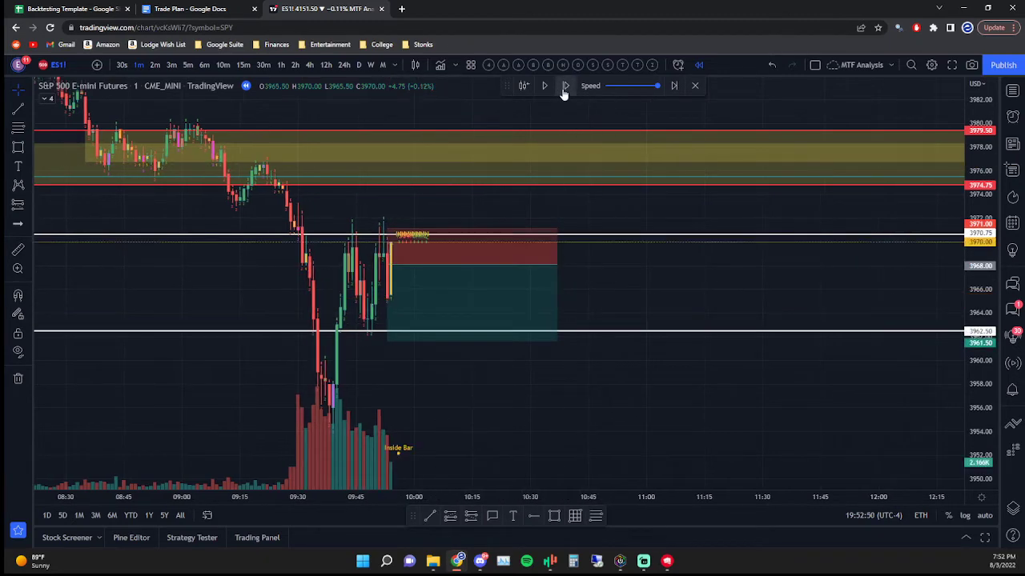
pyautogui.moveTo(389, 339); pyautogui.dragTo(393, 298)
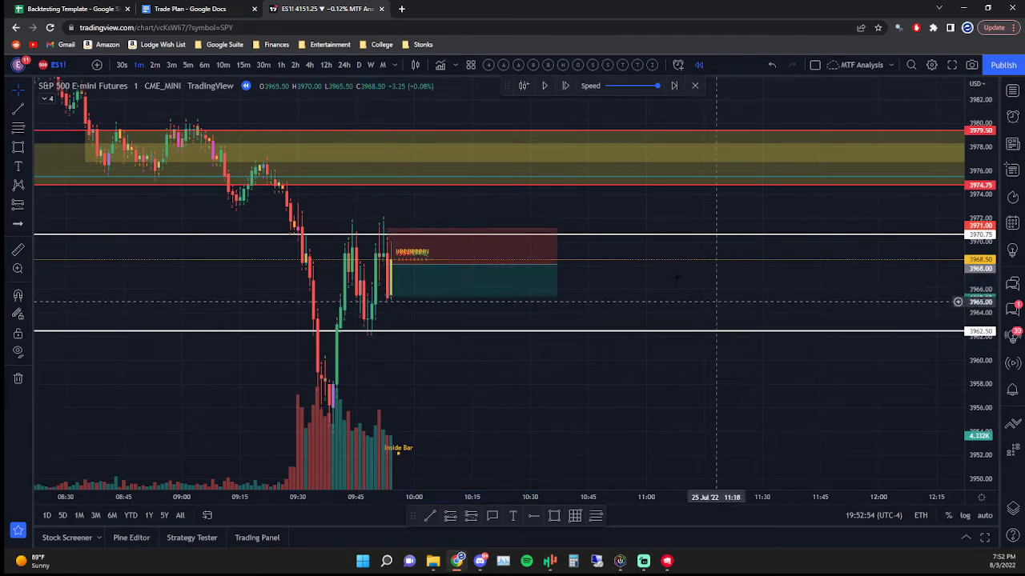
pyautogui.click(566, 87)
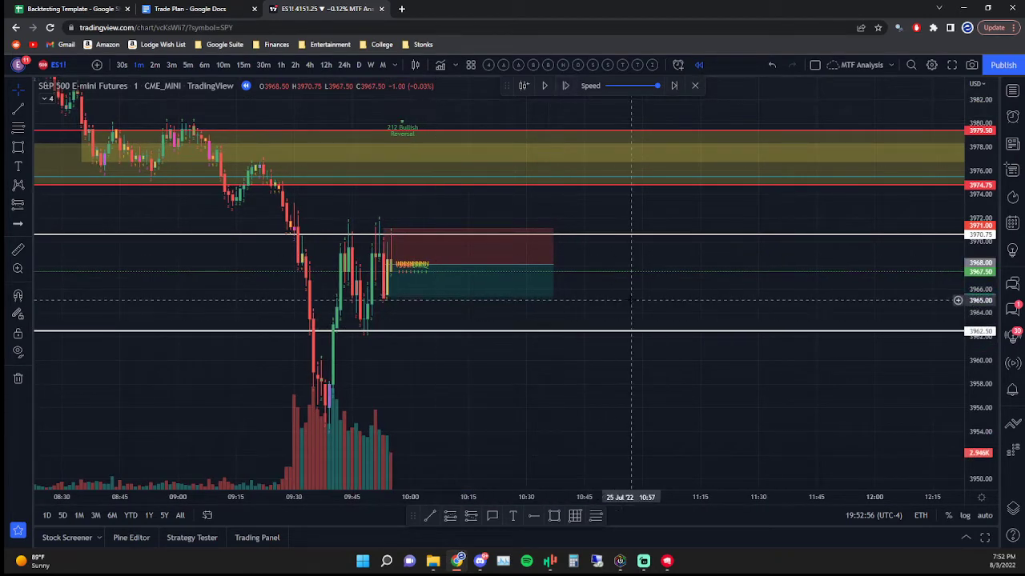
pyautogui.moveTo(553, 272); pyautogui.dragTo(391, 271)
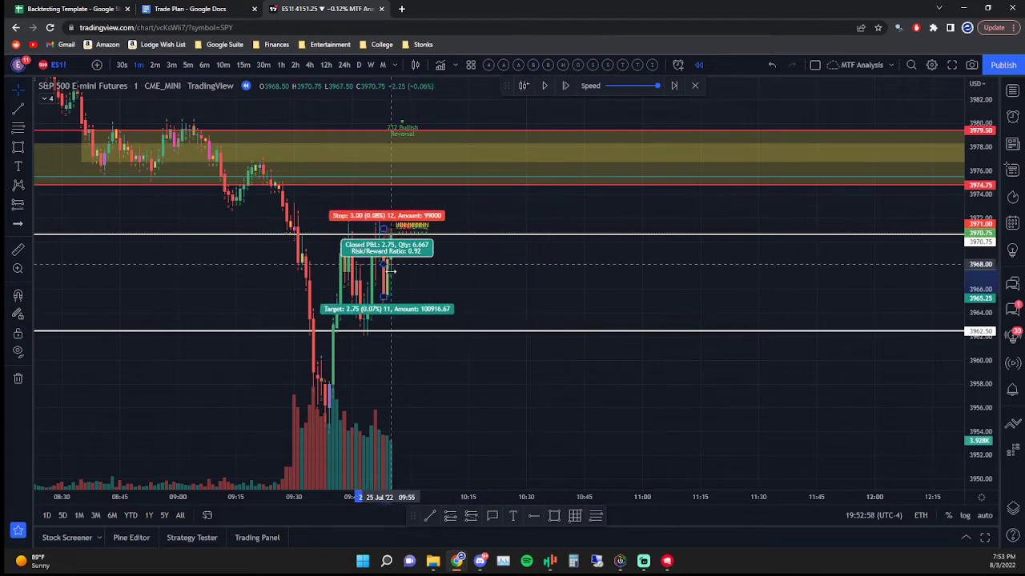
# - Place a long position at the 09:55 candle with its entry at 3970.00 and its stop at 3965.50
pyautogui.moveTo(522, 320); pyautogui.dragTo(526, 317)
pyautogui.moveTo(461, 279); pyautogui.dragTo(512, 279)
pyautogui.scroll(3, 453, 272)
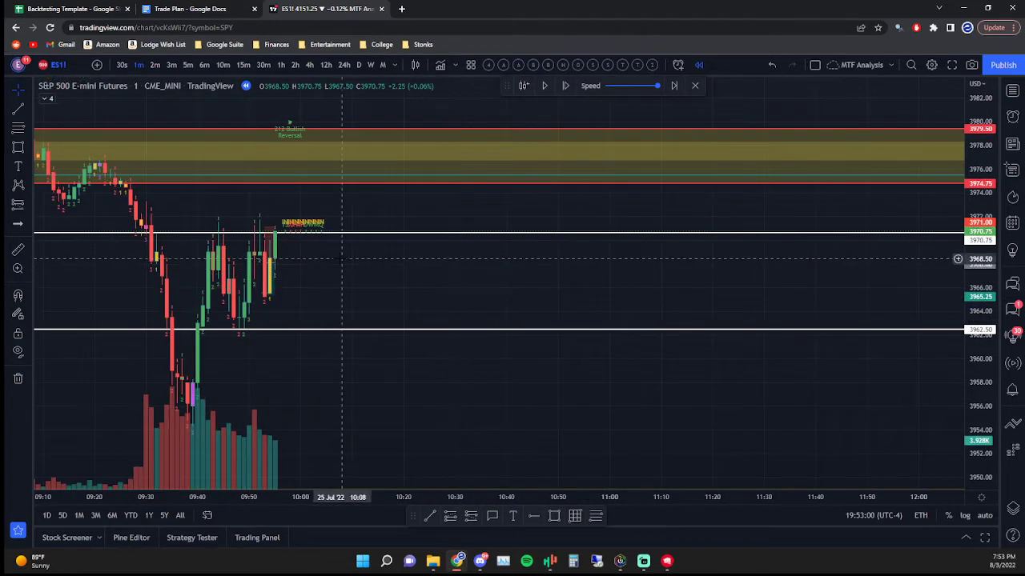
pyautogui.moveTo(367, 260); pyautogui.dragTo(447, 254)
pyautogui.click(450, 516)
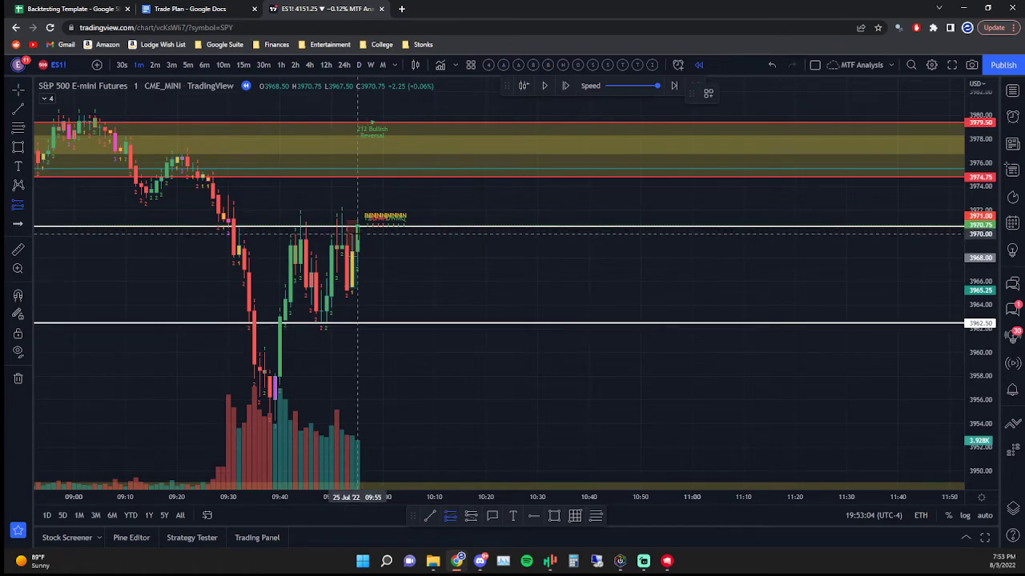
pyautogui.click(358, 232)
pyautogui.moveTo(360, 294); pyautogui.dragTo(361, 286)
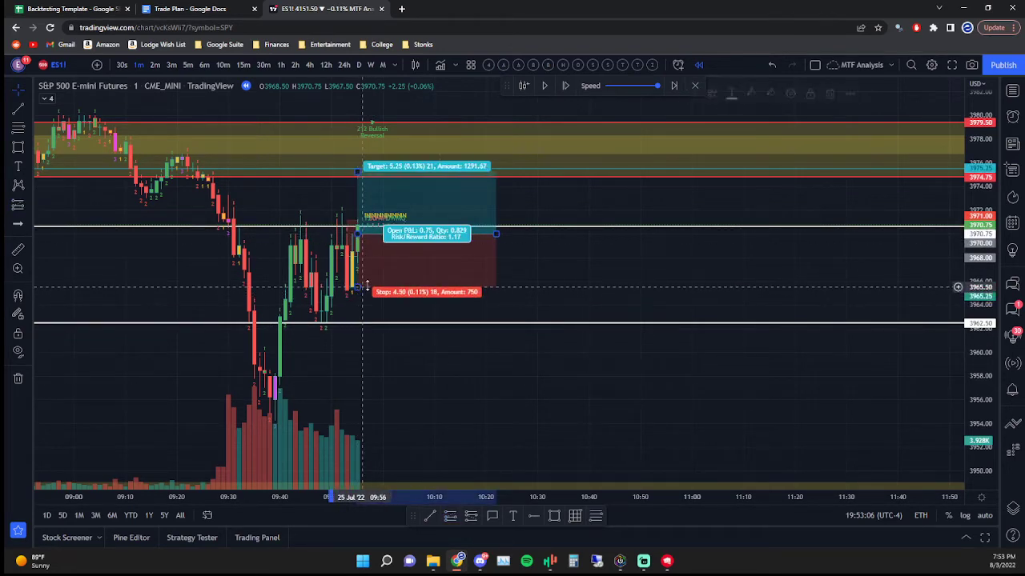
# - Set the long position's target to 3975.00 and advance the replay candle by candle to follow the trade
pyautogui.click(565, 88)
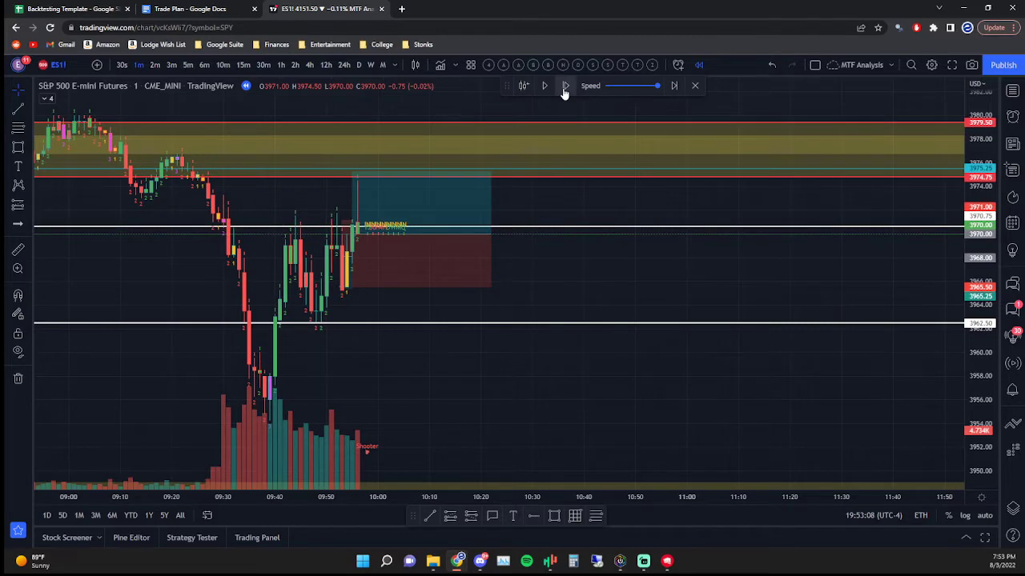
pyautogui.click(565, 91)
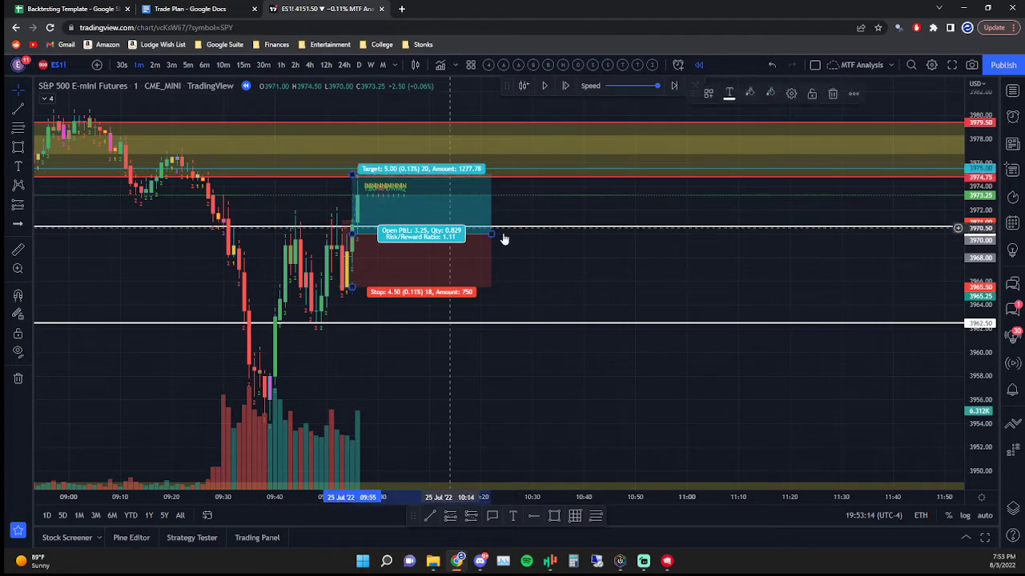
pyautogui.click(567, 88)
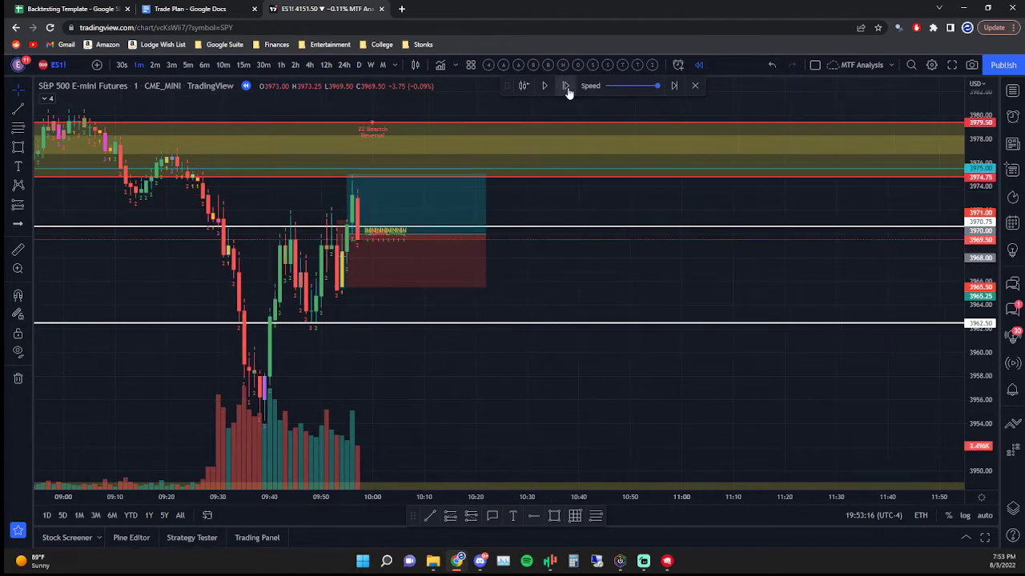
pyautogui.click(567, 88)
pyautogui.click(566, 88)
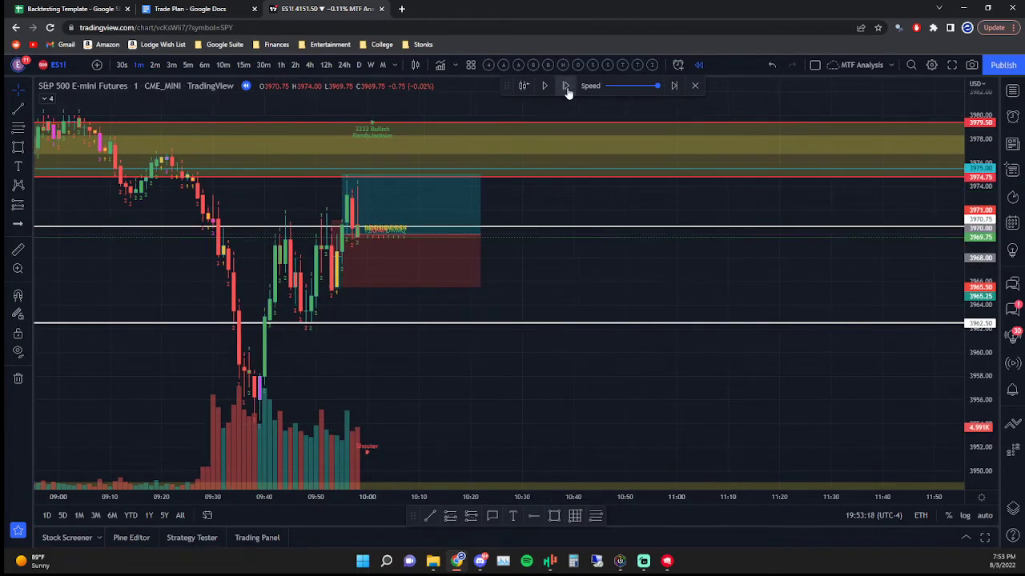
pyautogui.click(567, 88)
pyautogui.click(567, 88)
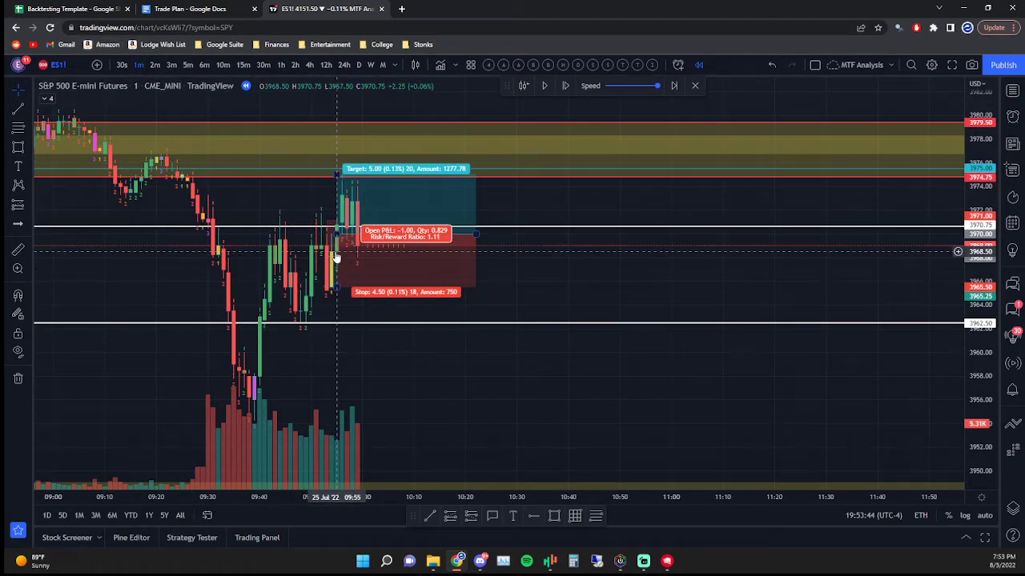
# - Switch to the Backtesting Template spreadsheet and log the first trade in row 7 with date 7/25 and direction Short
pyautogui.click(72, 8)
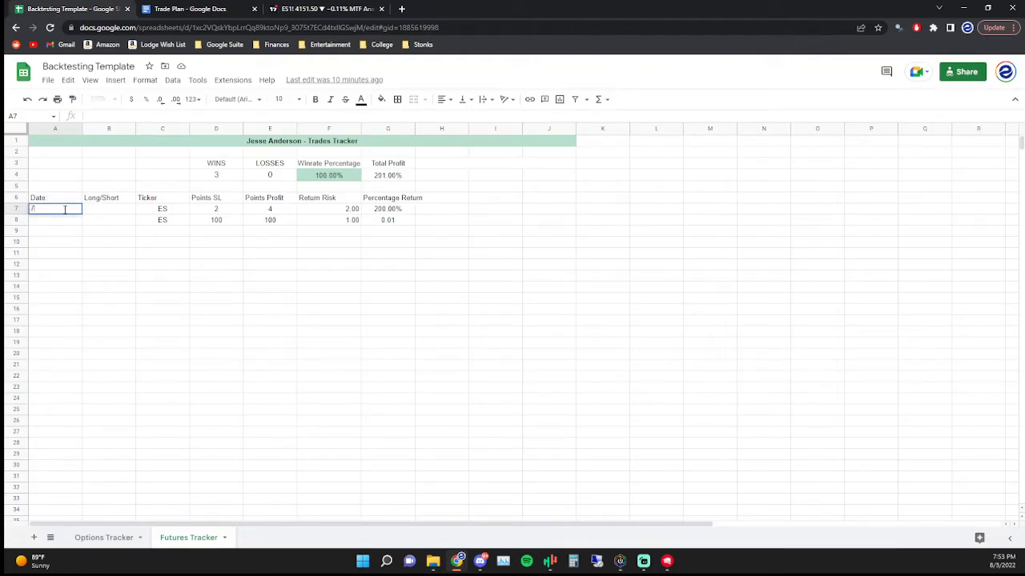
pyautogui.press('Tab')
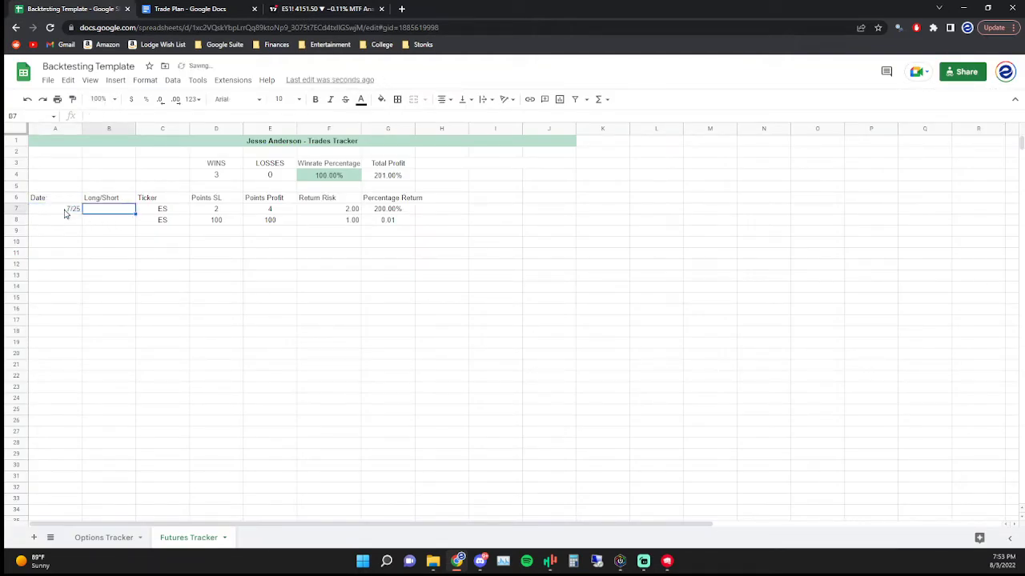
pyautogui.press('Tab')
pyautogui.press('Tab')
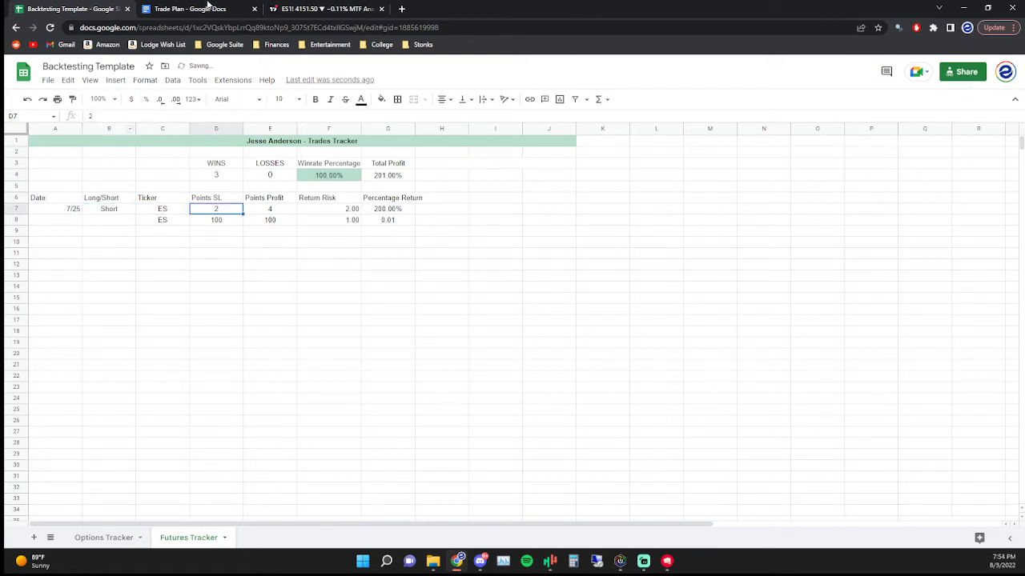
# - Check the short position's stop and target on the chart, and enter 3 for both Points SL and Points Profit in row 7
pyautogui.click(320, 9)
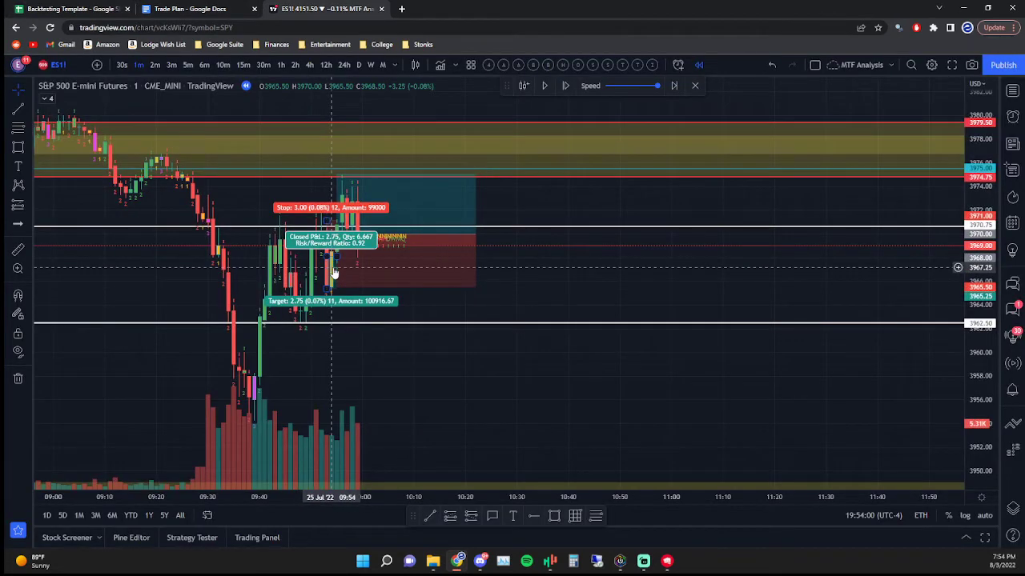
pyautogui.click(189, 9)
pyautogui.click(72, 8)
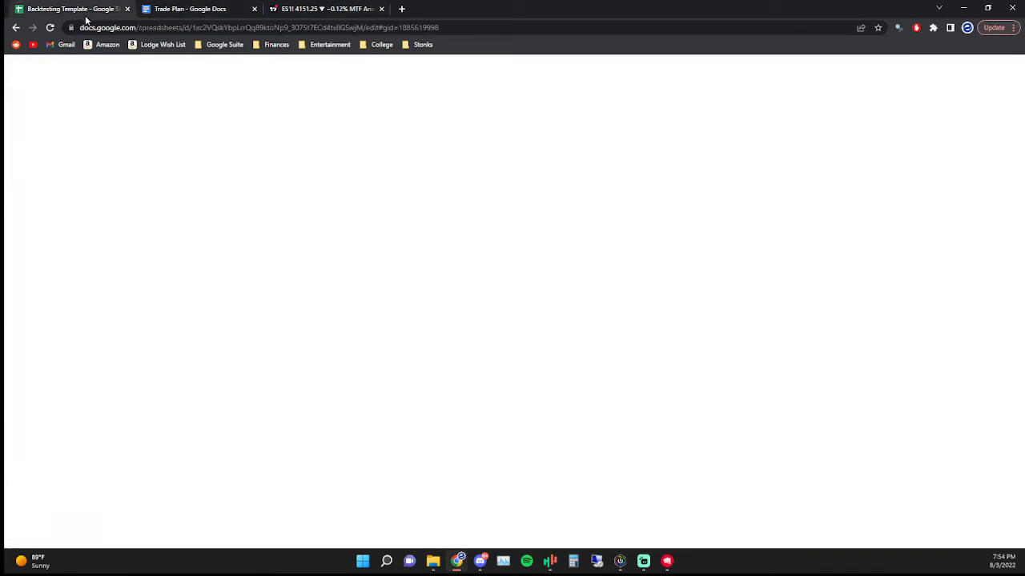
pyautogui.click(267, 210)
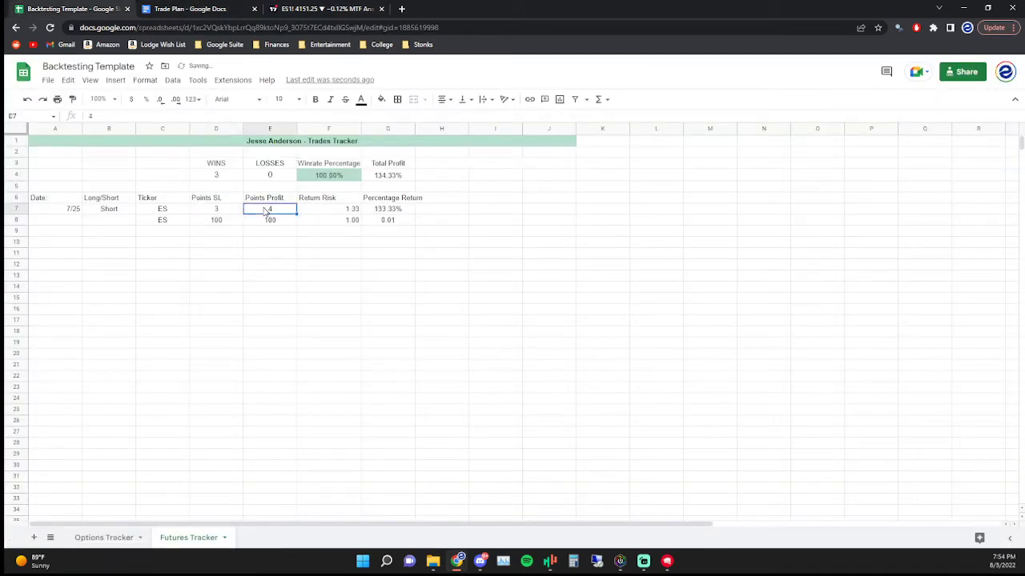
pyautogui.press('Tab')
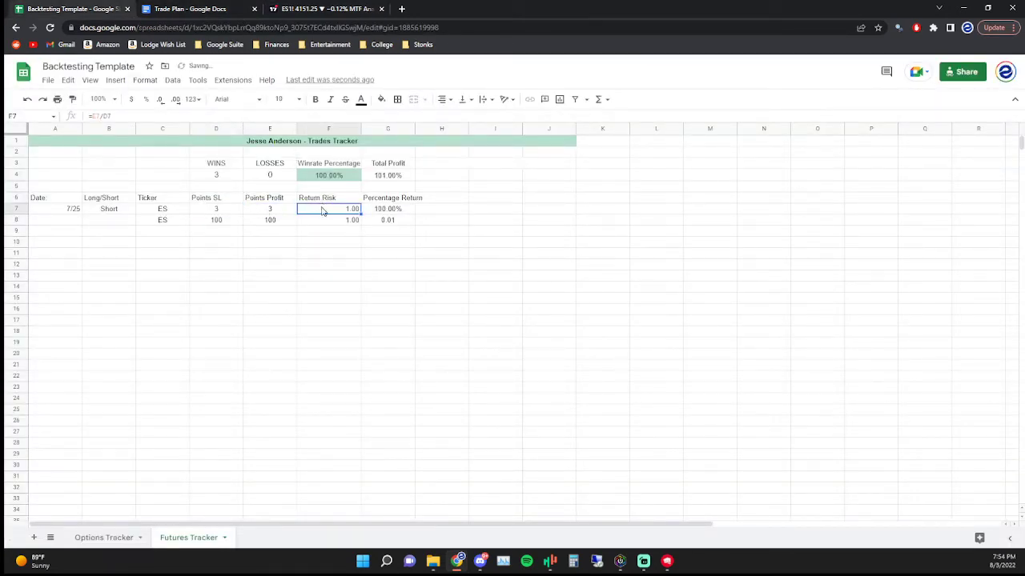
pyautogui.click(442, 241)
pyautogui.click(389, 209)
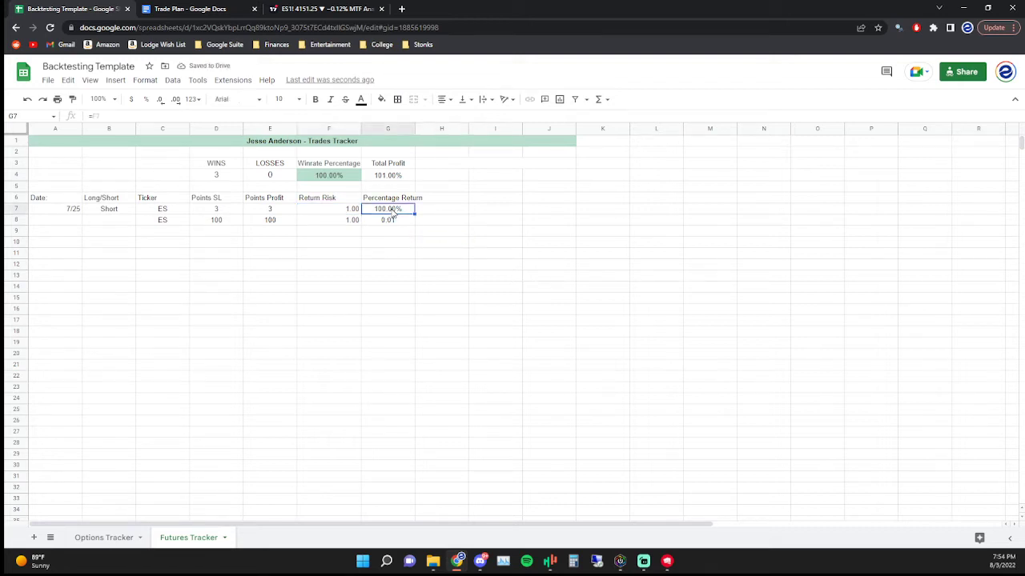
# - Check the long position on the chart, fill the date 7/25 down into row 8 and enter Long as its direction
pyautogui.click(213, 225)
pyautogui.click(79, 225)
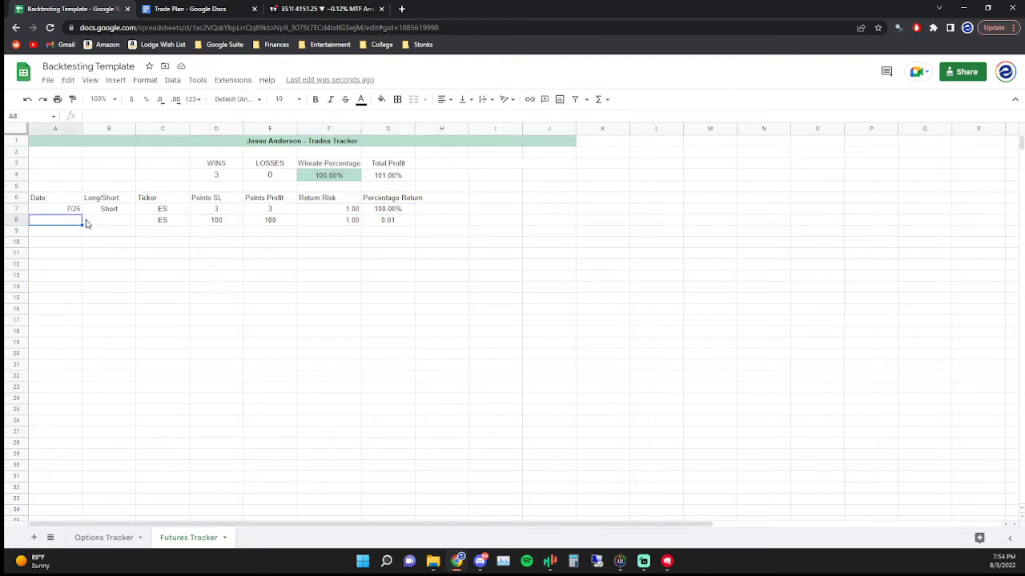
pyautogui.click(325, 7)
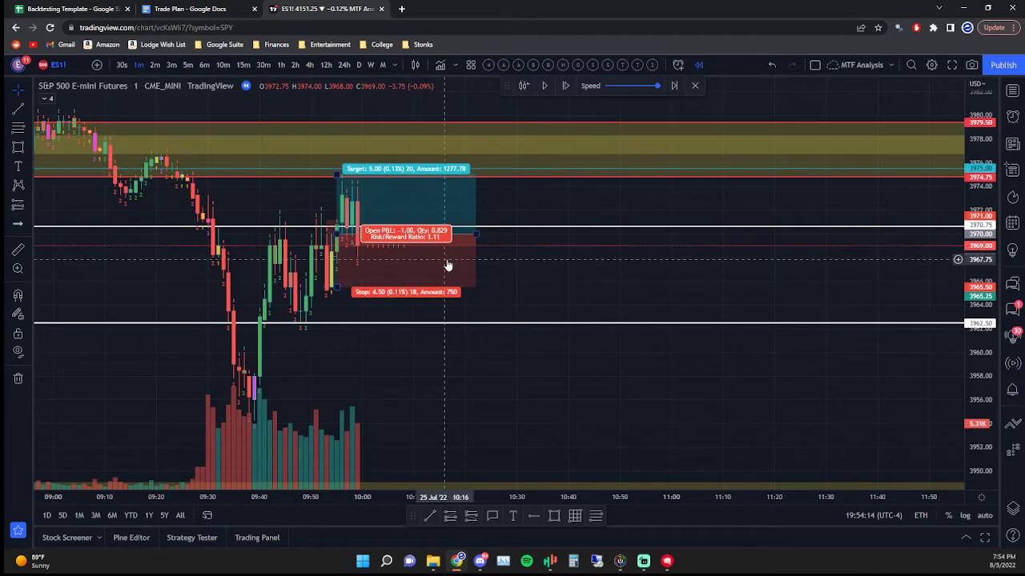
pyautogui.click(80, 8)
pyautogui.click(79, 212)
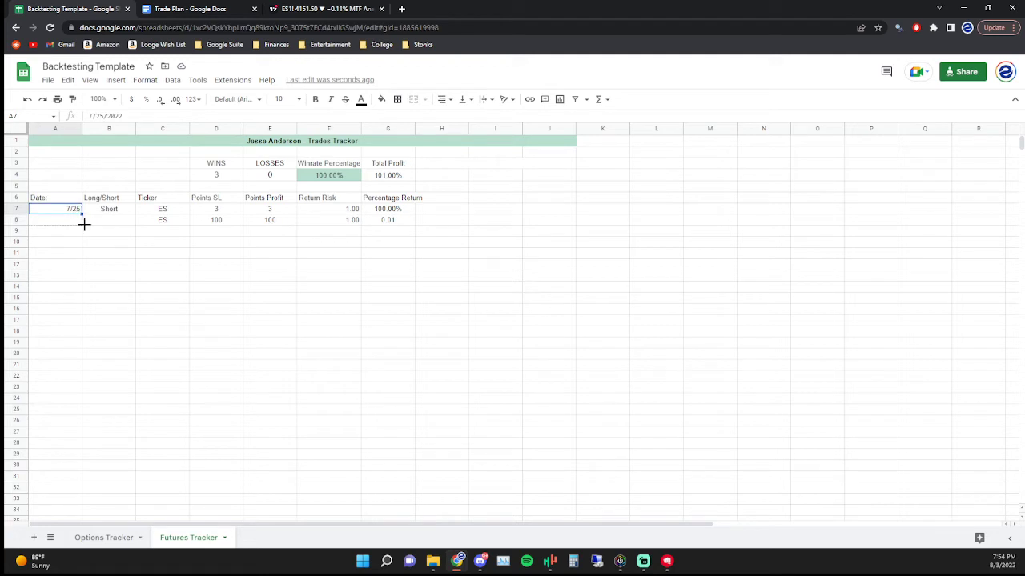
pyautogui.moveTo(82, 214); pyautogui.dragTo(84, 226)
pyautogui.click(100, 222)
pyautogui.write('Lo')
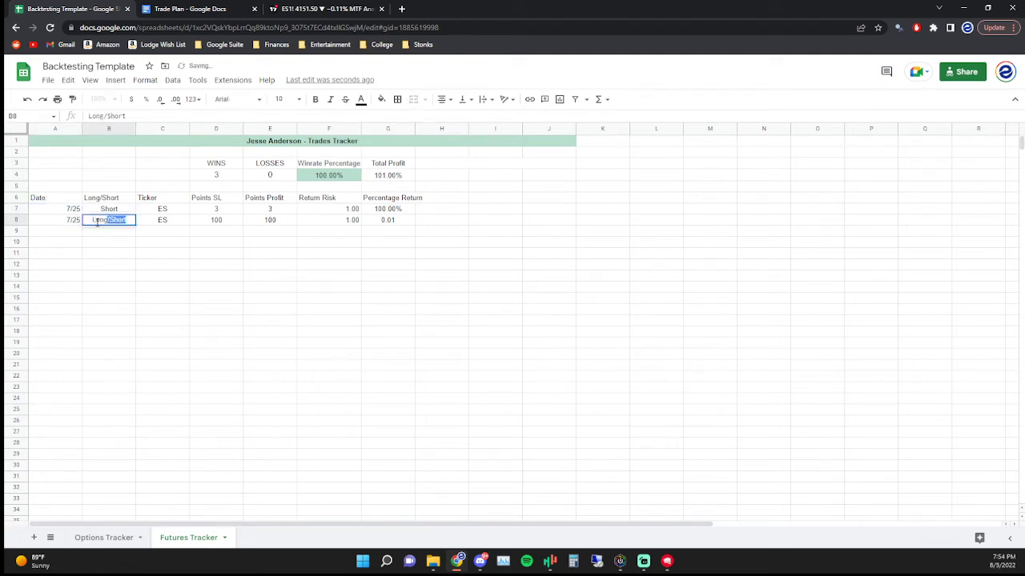
pyautogui.write('ng')
# - Enter 4.5 for both Points SL and Points Profit of the long trade in row 8
pyautogui.press('Tab')
pyautogui.press('Tab')
pyautogui.write('4.5')
pyautogui.press('Tab')
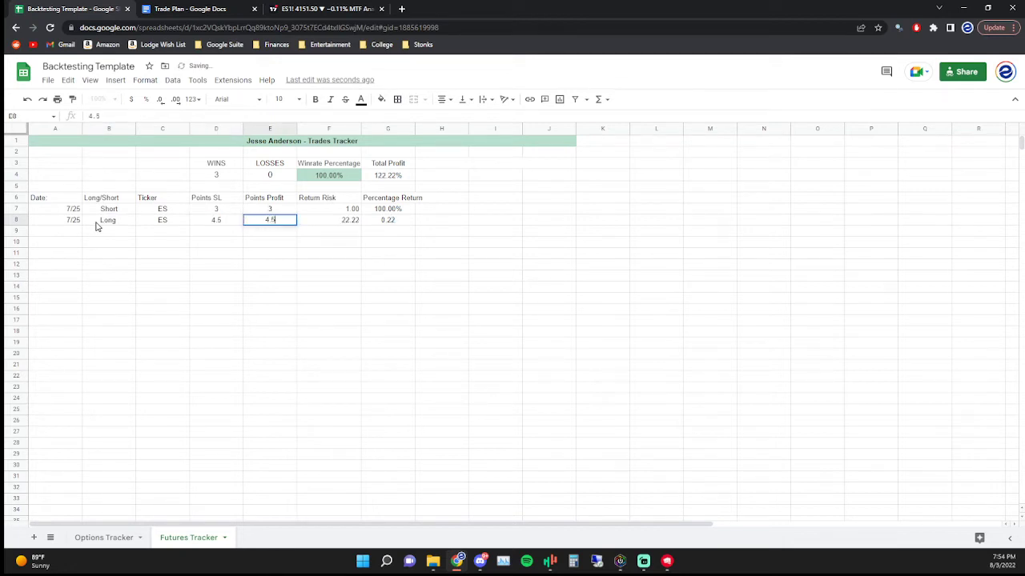
pyautogui.press('Return')
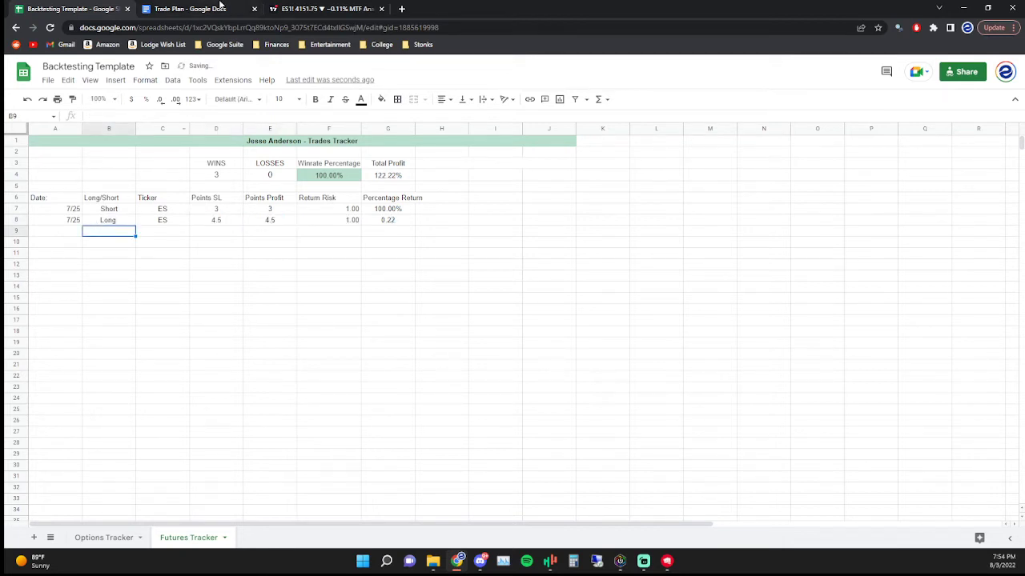
# - Switch back to the ES chart on the 5-minute timeframe and advance the replay bar by bar past 10:00
pyautogui.click(319, 8)
pyautogui.click(188, 66)
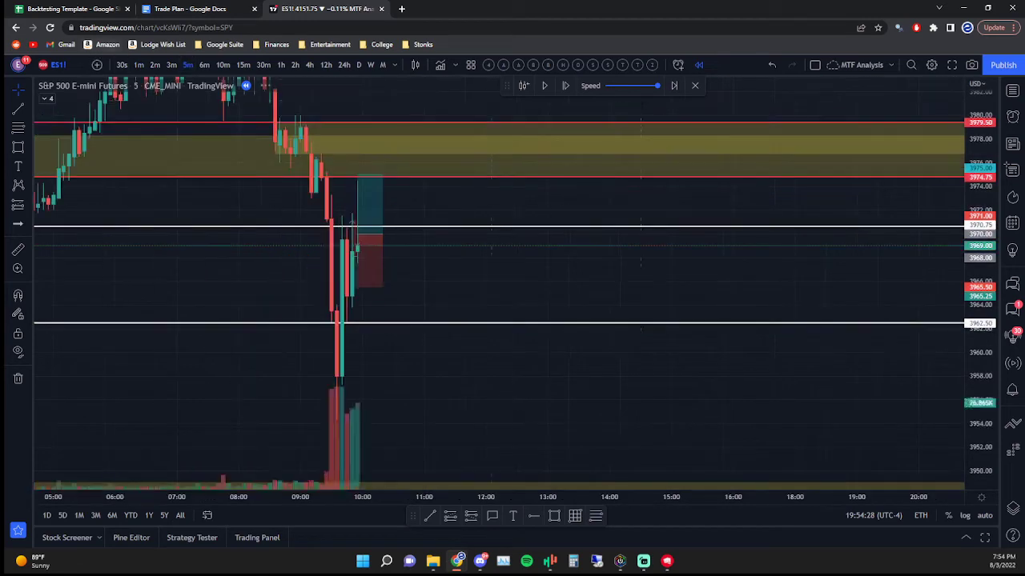
pyautogui.click(566, 87)
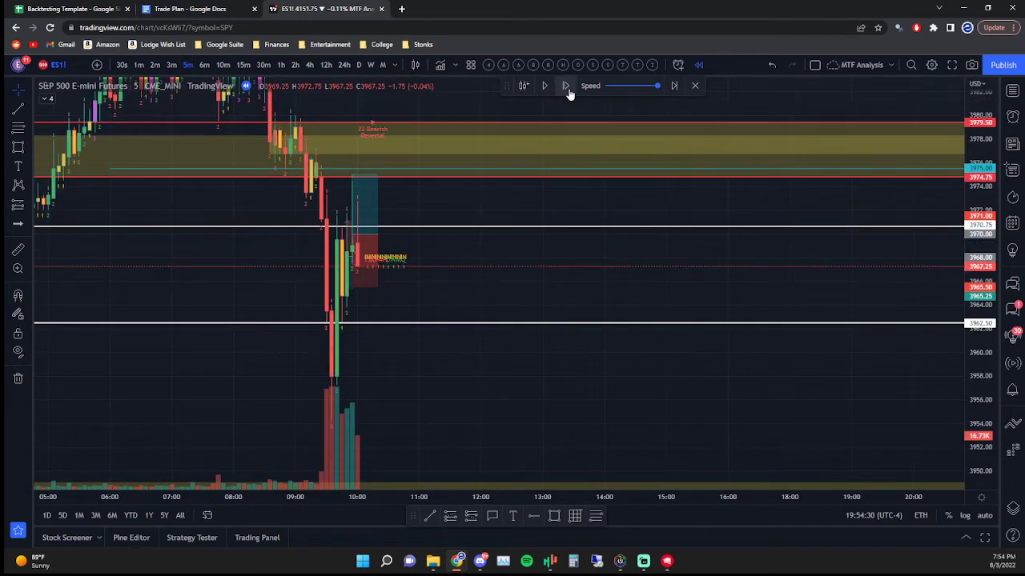
pyautogui.click(568, 91)
pyautogui.click(567, 90)
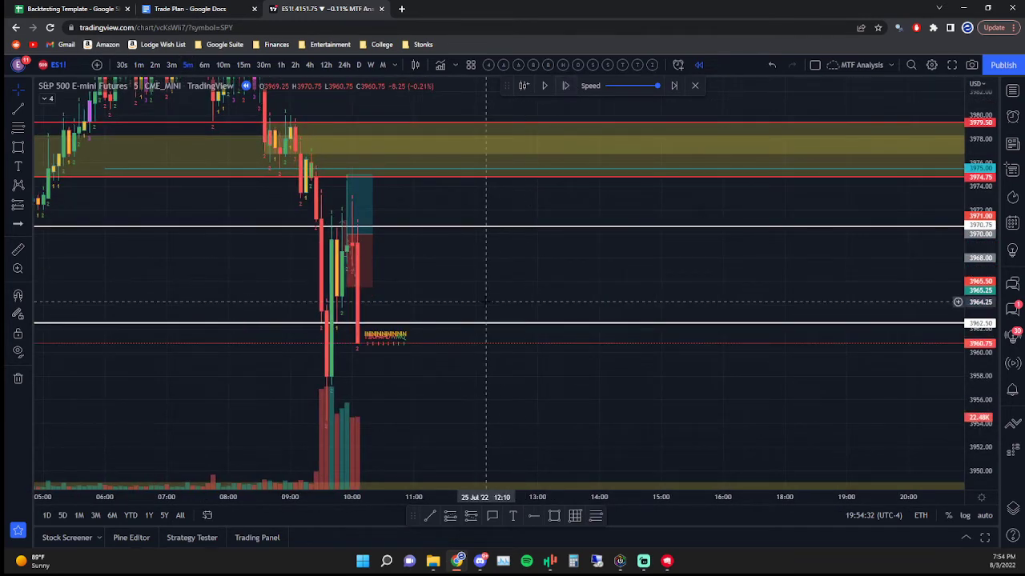
pyautogui.click(566, 85)
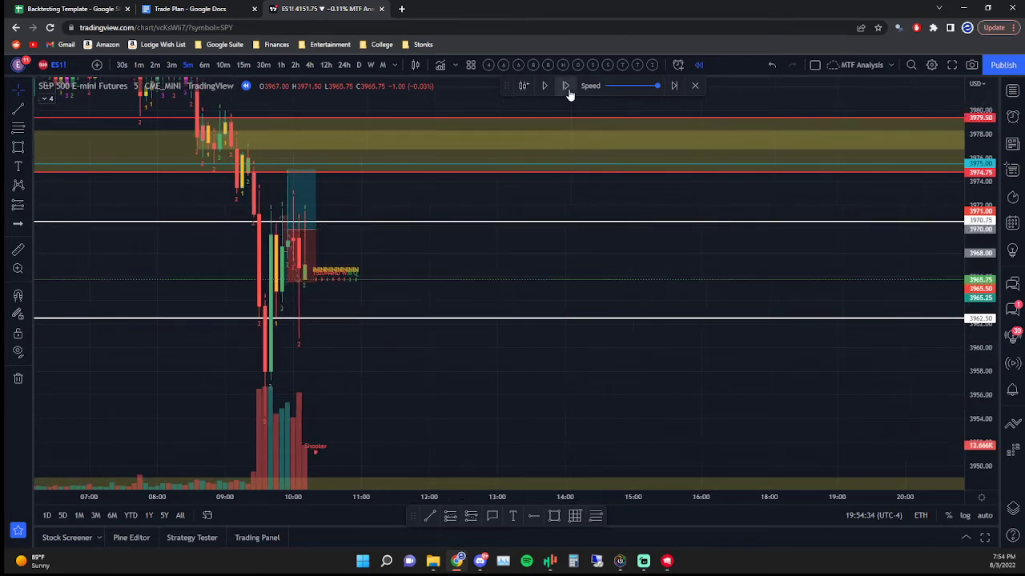
pyautogui.click(566, 85)
pyautogui.click(567, 87)
# - Check the 15-minute timeframe, return to 5 minutes and advance the replay to inspect the 10:25 bar
pyautogui.click(243, 65)
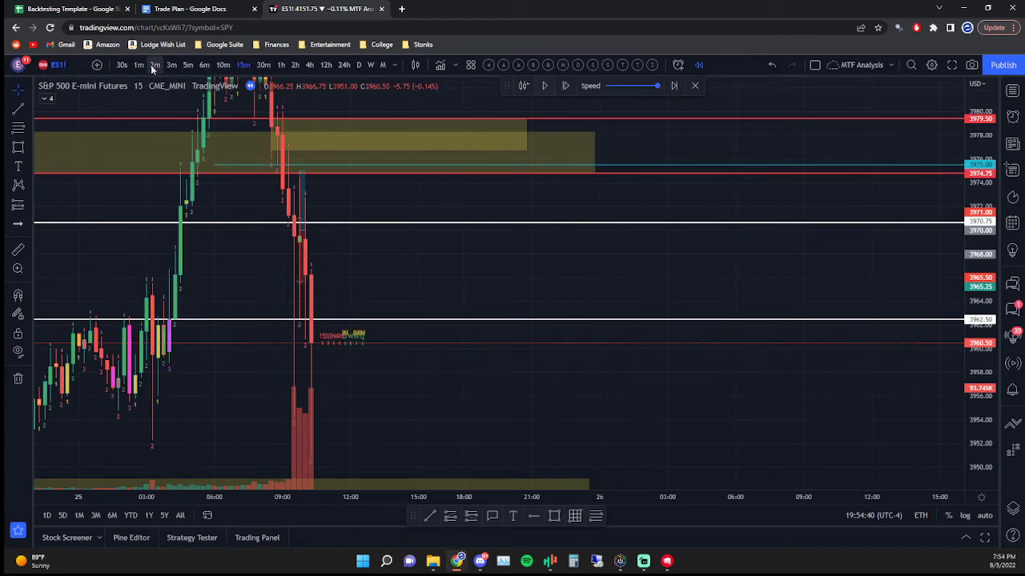
pyautogui.click(189, 65)
pyautogui.click(565, 86)
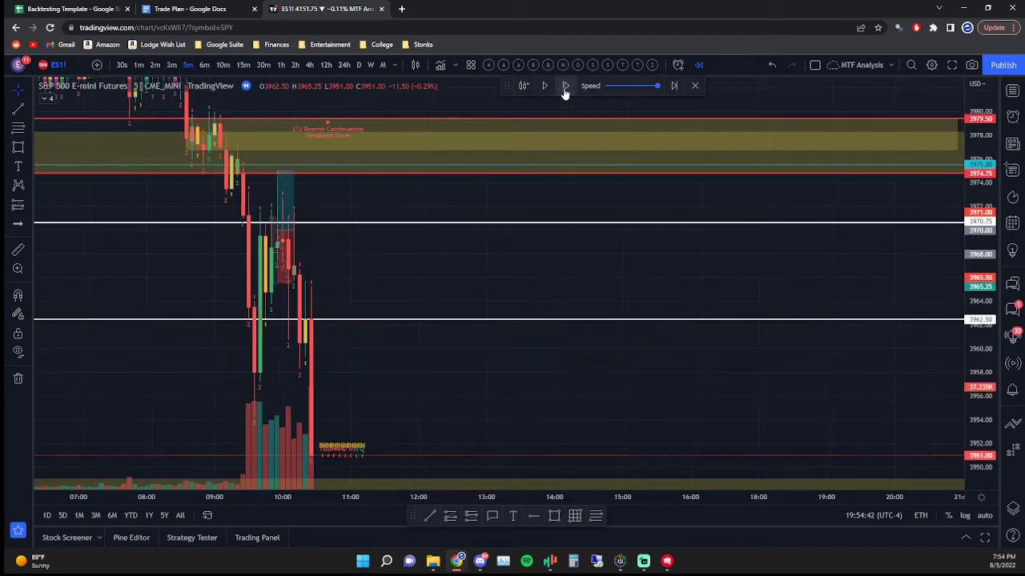
pyautogui.moveTo(389, 280); pyautogui.dragTo(494, 215)
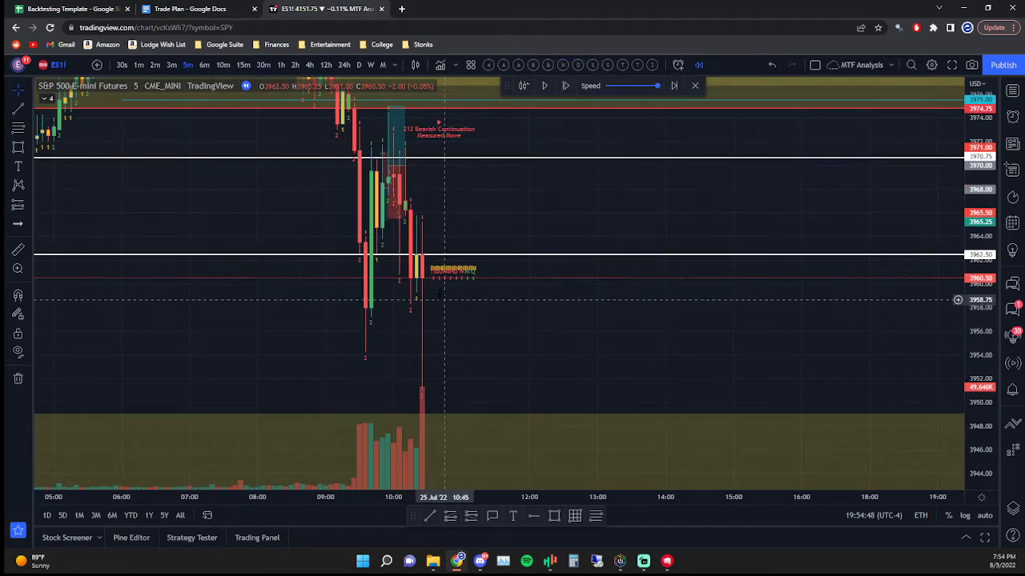
pyautogui.scroll(1, 426, 337)
# - Rewind the 5-minute bar replay so that it ends on the 10:20 inside bar
pyautogui.click(525, 86)
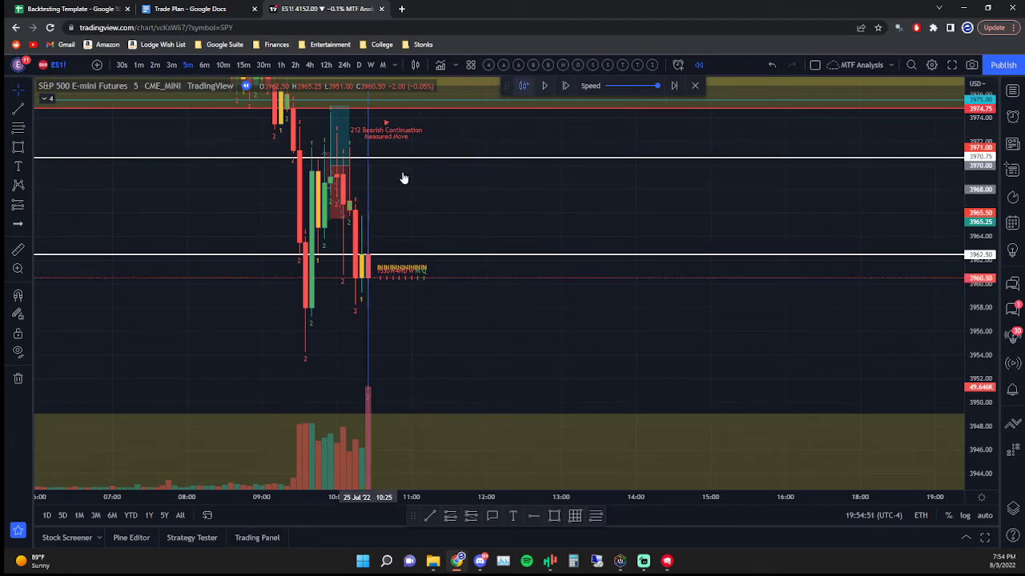
pyautogui.click(360, 242)
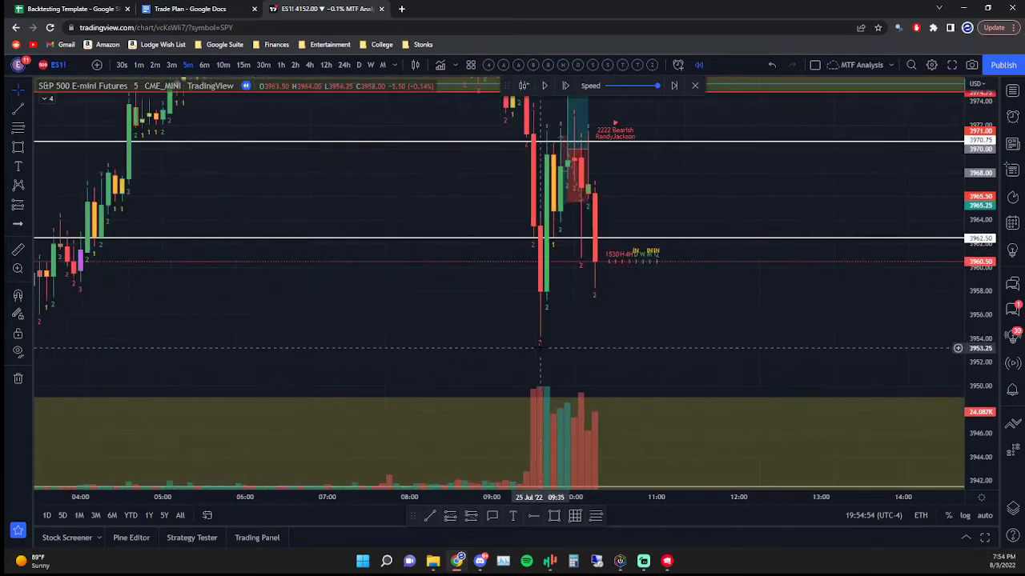
pyautogui.click(545, 86)
pyautogui.click(545, 85)
pyautogui.click(525, 86)
pyautogui.click(525, 243)
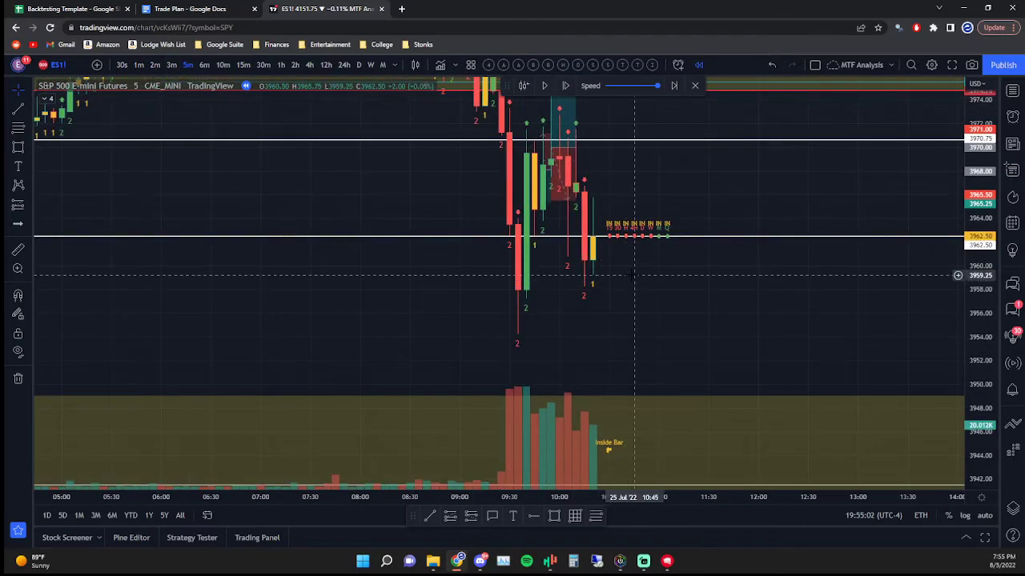
# - Place a short position beside the 10:20 inside bar with entry at 3959.25 and stop at 3965.75
pyautogui.click(471, 515)
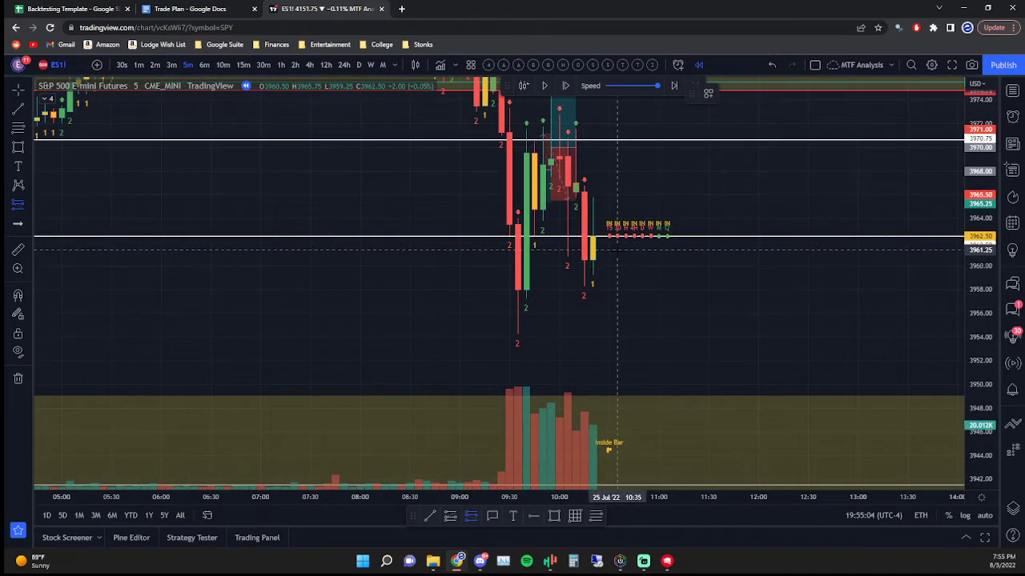
pyautogui.click(600, 274)
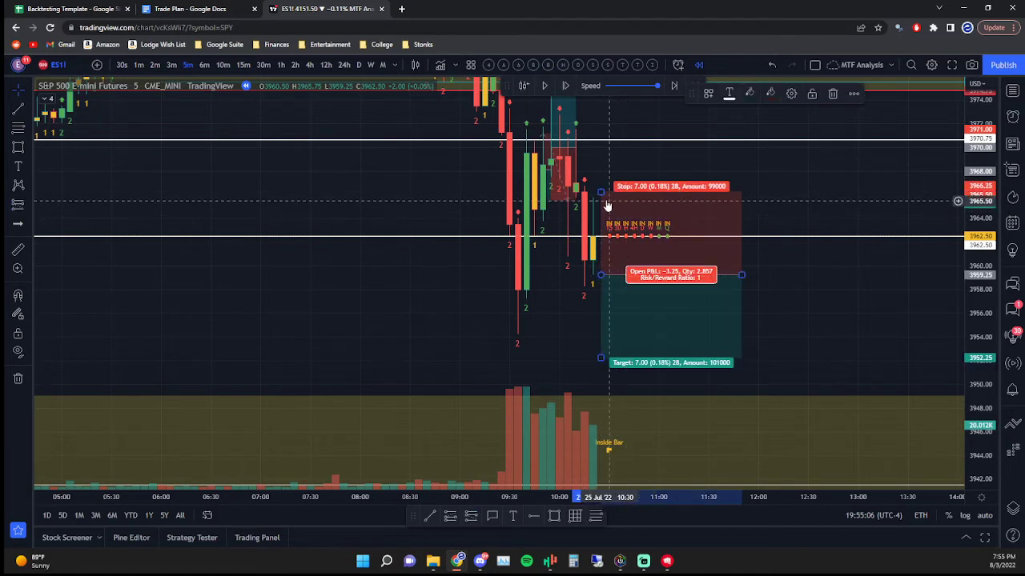
pyautogui.moveTo(600, 192); pyautogui.dragTo(601, 197)
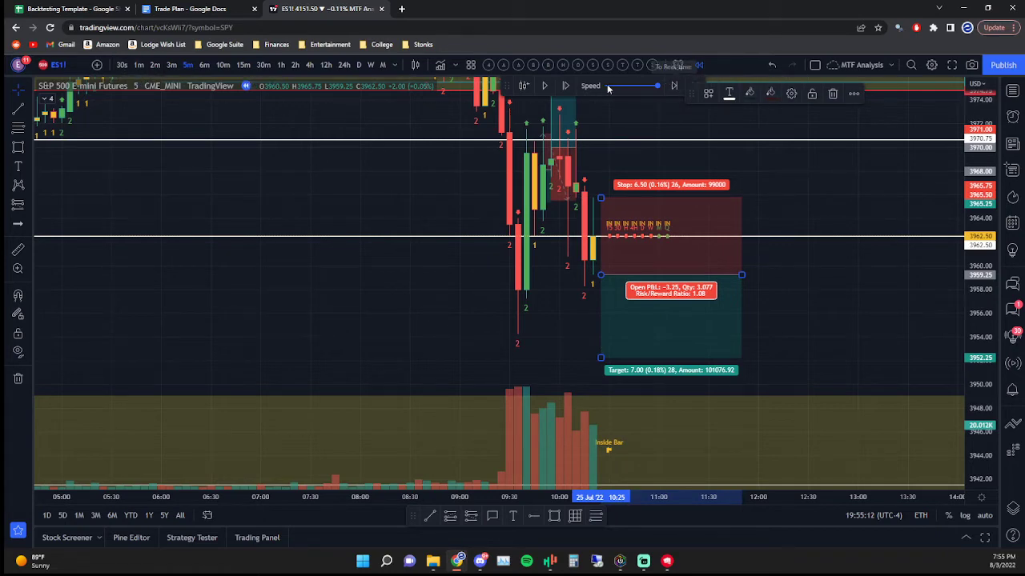
# - Switch to the 1-minute timeframe, advance the replay to 10:26 and tighten the short position's stop to 3964.25
pyautogui.click(138, 67)
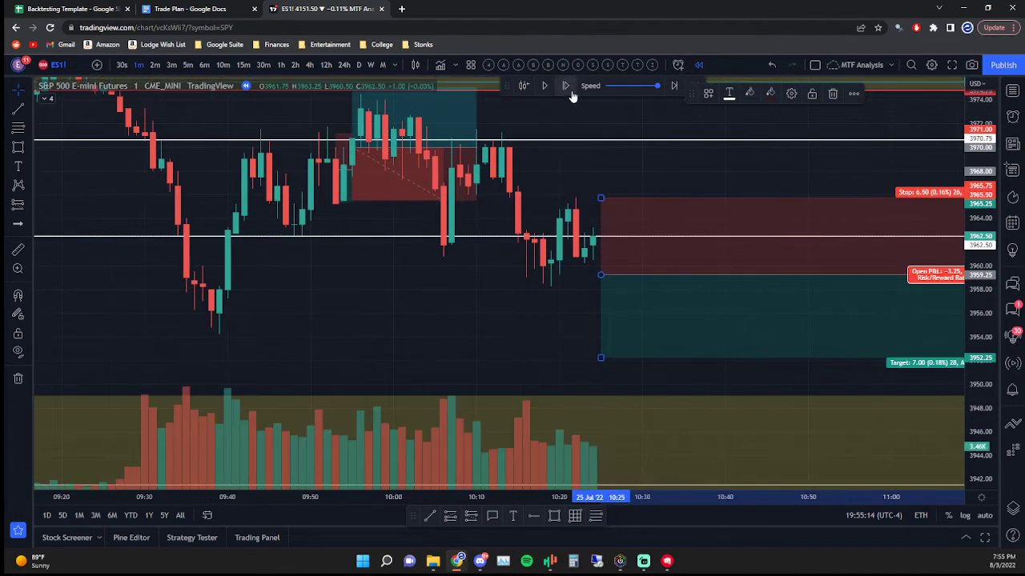
pyautogui.click(571, 91)
pyautogui.click(571, 92)
pyautogui.moveTo(397, 269); pyautogui.dragTo(345, 289)
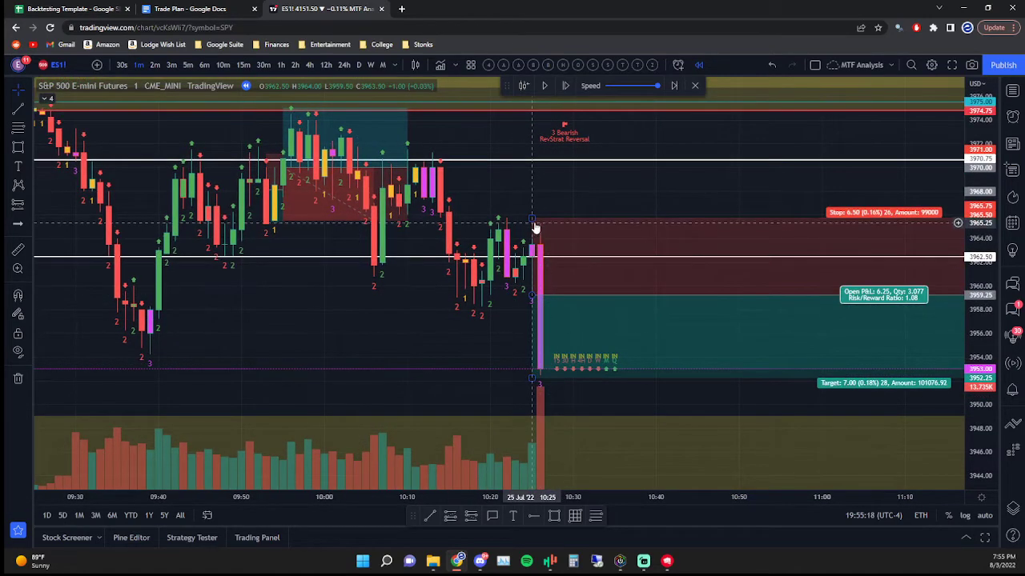
pyautogui.moveTo(532, 219); pyautogui.dragTo(526, 235)
pyautogui.click(614, 213)
# - Advance the 1-minute replay further and extend the short position's target to 3949.25
pyautogui.moveTo(625, 178); pyautogui.dragTo(602, 129)
pyautogui.scroll(-2, 517, 322)
pyautogui.moveTo(408, 307); pyautogui.dragTo(380, 306)
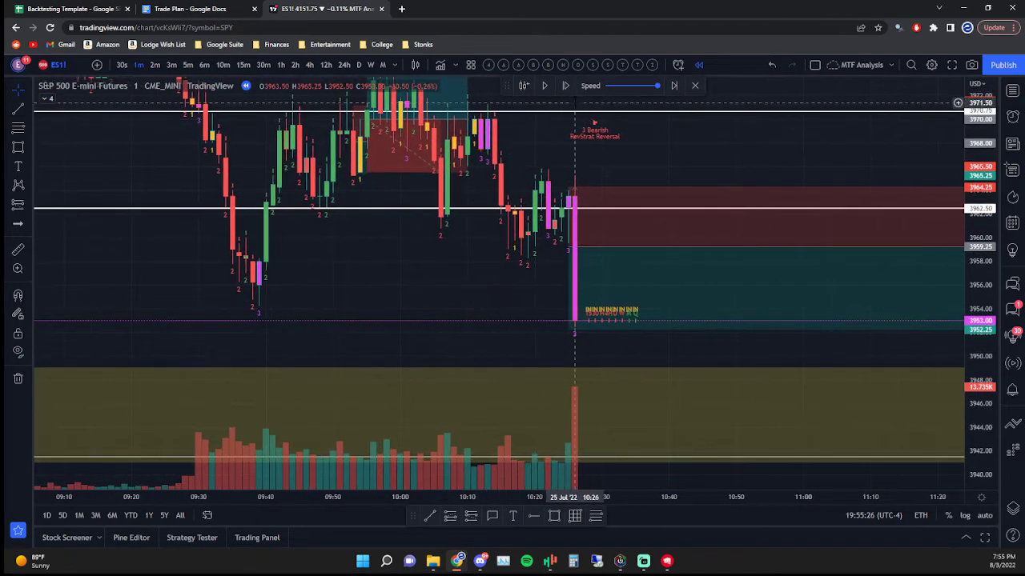
pyautogui.click(565, 85)
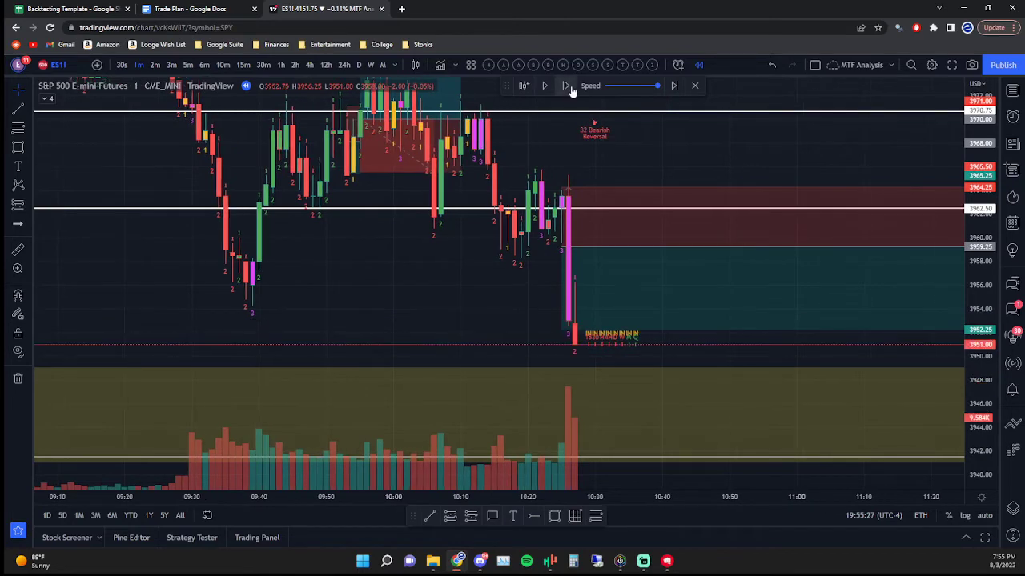
pyautogui.click(560, 332)
pyautogui.moveTo(560, 332); pyautogui.dragTo(563, 361)
# - Advance the 5-minute replay to the 10:30 inside bar and place a second short with entry 3955.25, refining its stop to 3960.75 on the 1-minute timeframe
pyautogui.click(187, 65)
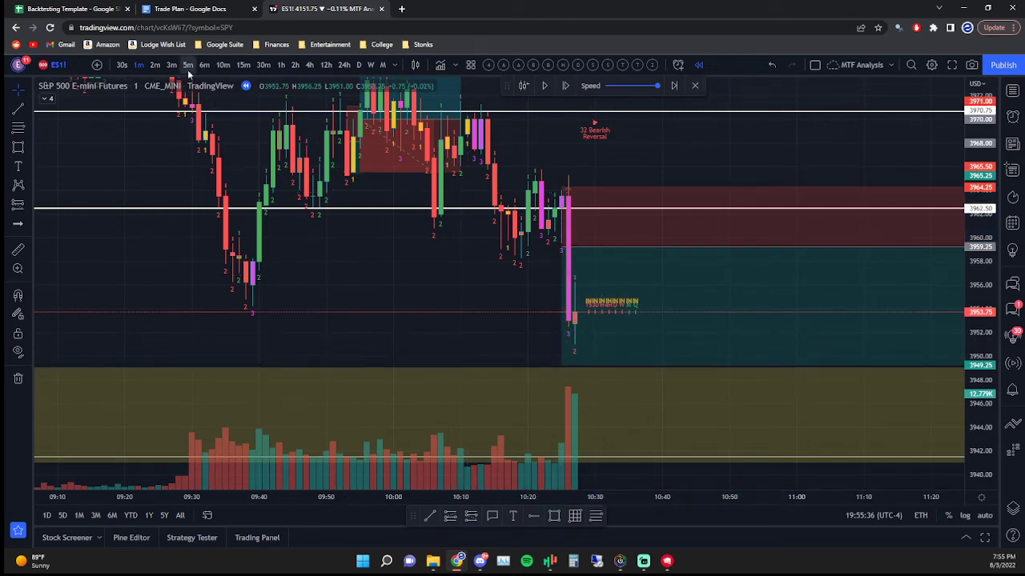
pyautogui.click(570, 87)
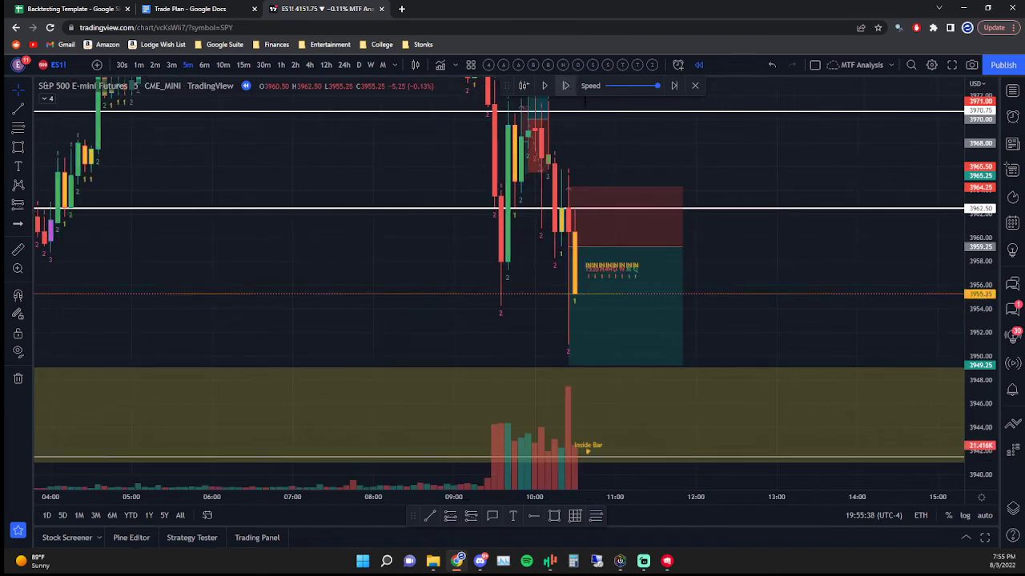
pyautogui.moveTo(710, 362); pyautogui.dragTo(584, 392)
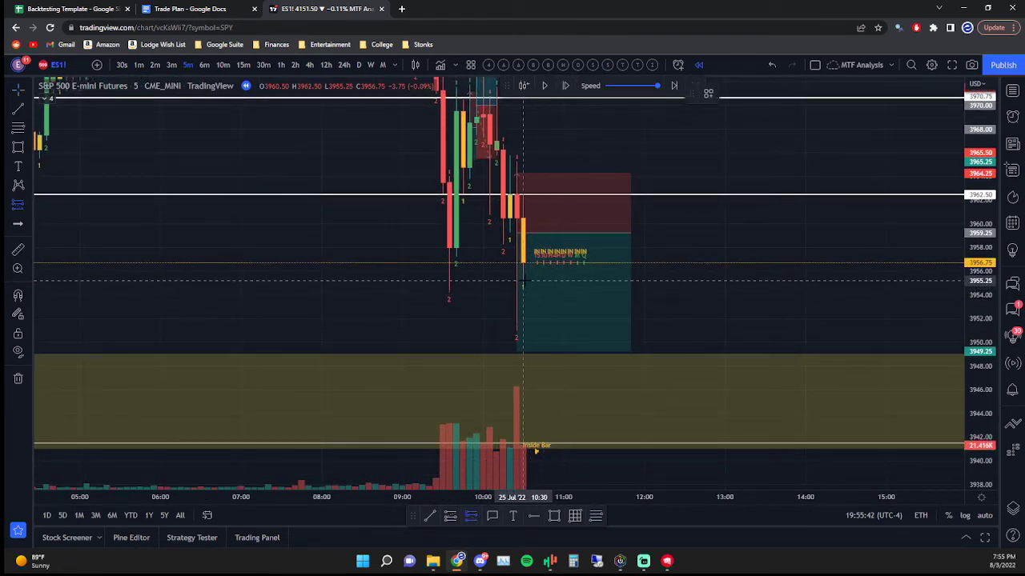
pyautogui.click(537, 190)
pyautogui.moveTo(537, 191); pyautogui.dragTo(523, 212)
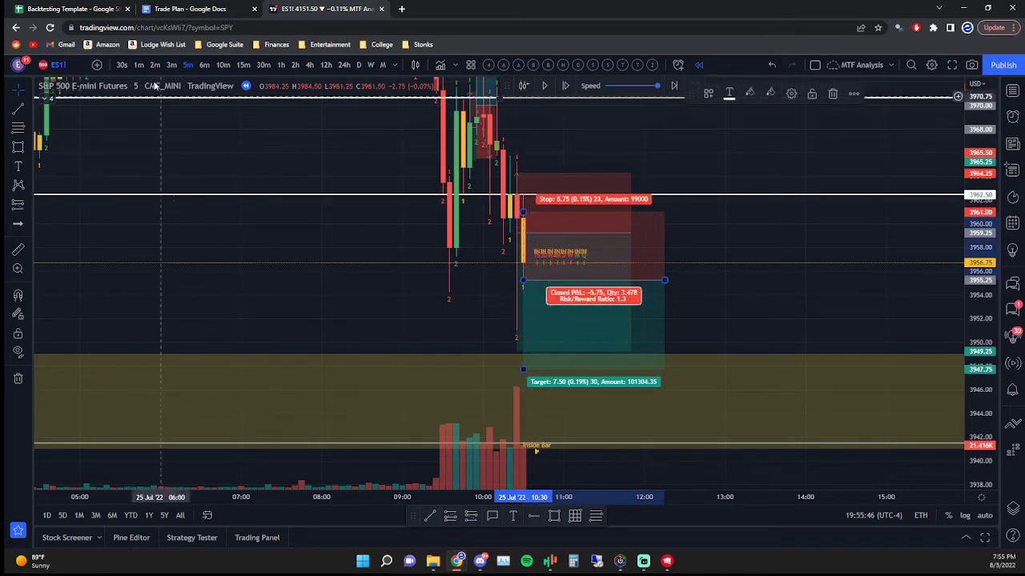
pyautogui.click(137, 65)
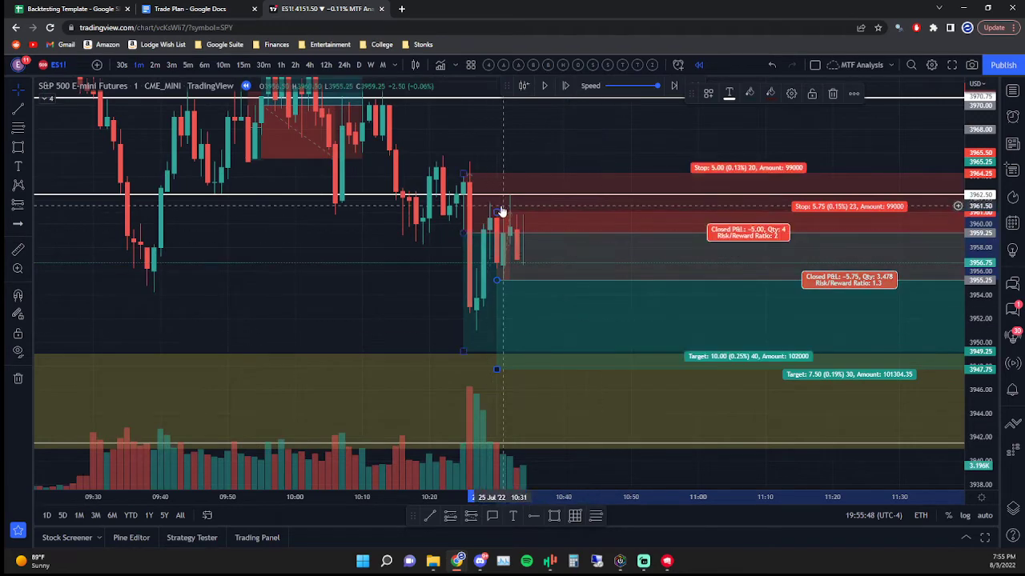
pyautogui.moveTo(498, 210); pyautogui.dragTo(497, 214)
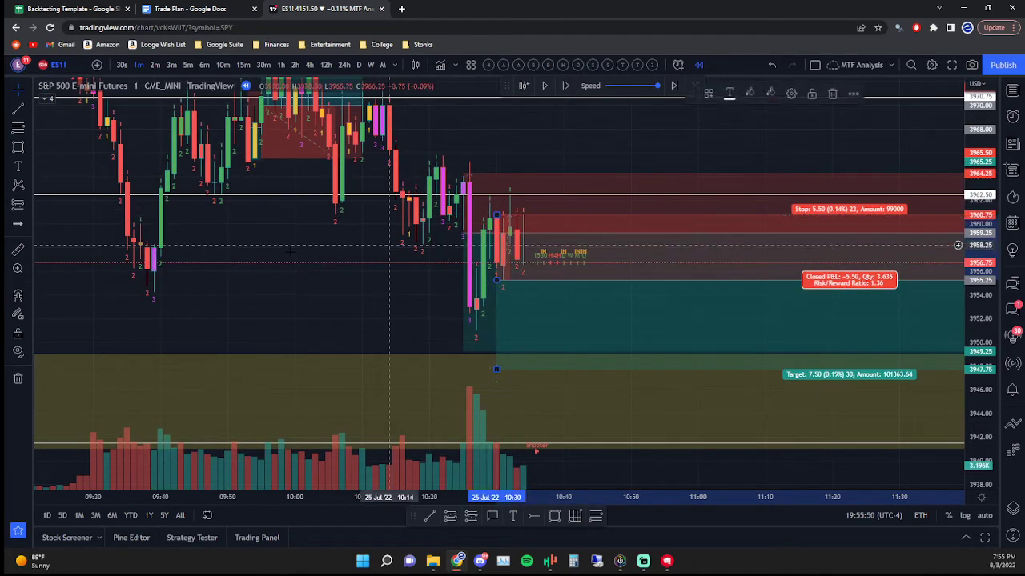
# - Advance the 1-minute replay bar by bar to about 10:45 to play out the second short position
pyautogui.click(565, 86)
pyautogui.click(565, 86)
pyautogui.click(566, 86)
pyautogui.click(565, 86)
pyautogui.click(565, 87)
pyautogui.click(565, 86)
pyautogui.click(566, 86)
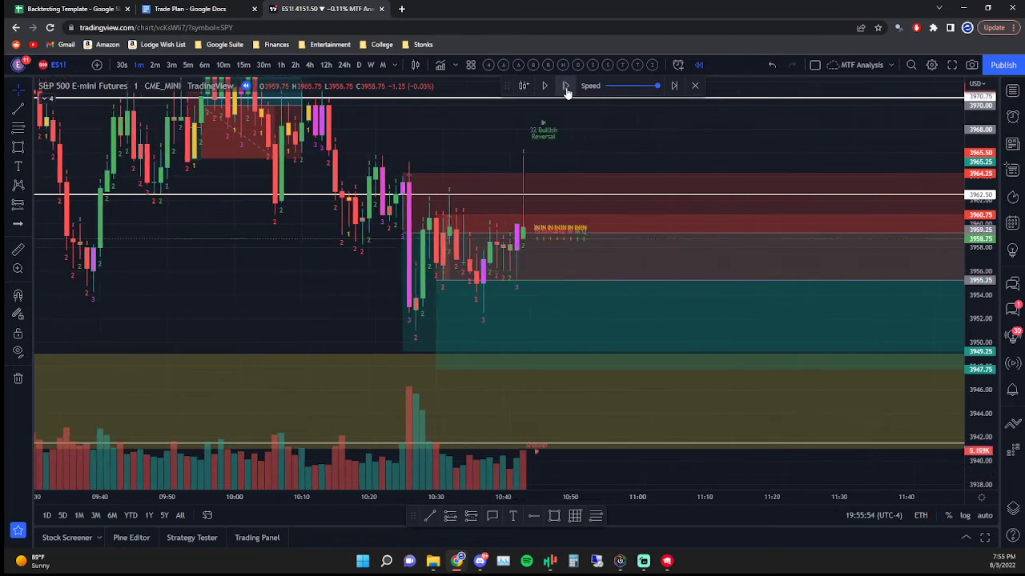
pyautogui.click(565, 87)
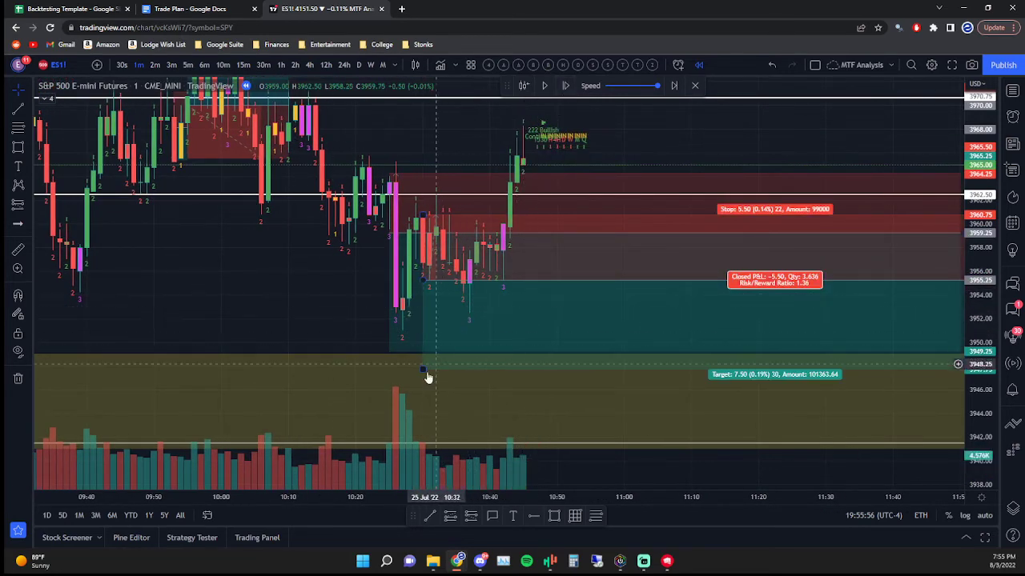
# - Set the second short's target to 3952.50 and reduce the first short's target to 7.5 points
pyautogui.moveTo(424, 368); pyautogui.dragTo(440, 312)
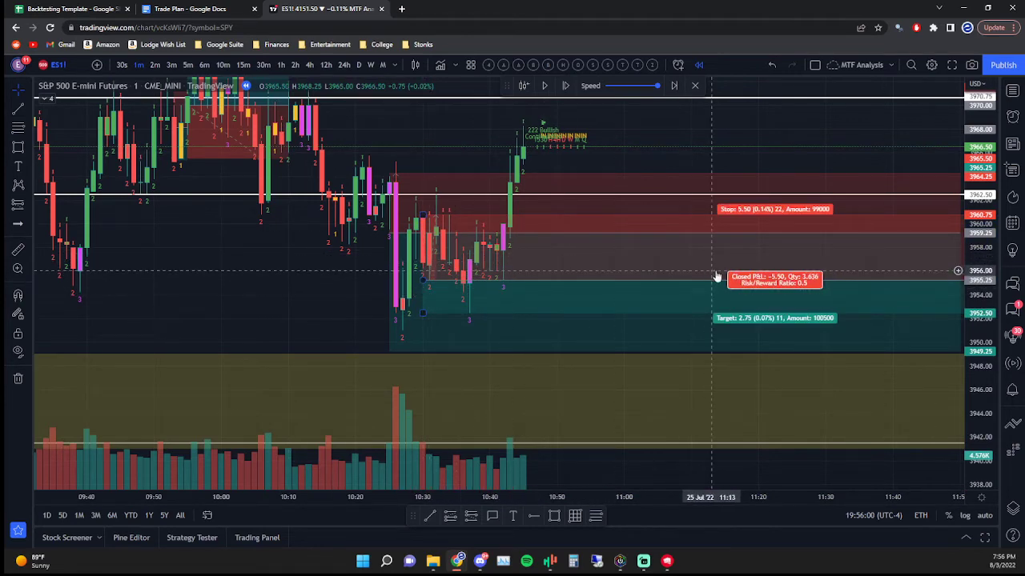
pyautogui.moveTo(805, 130); pyautogui.dragTo(753, 140)
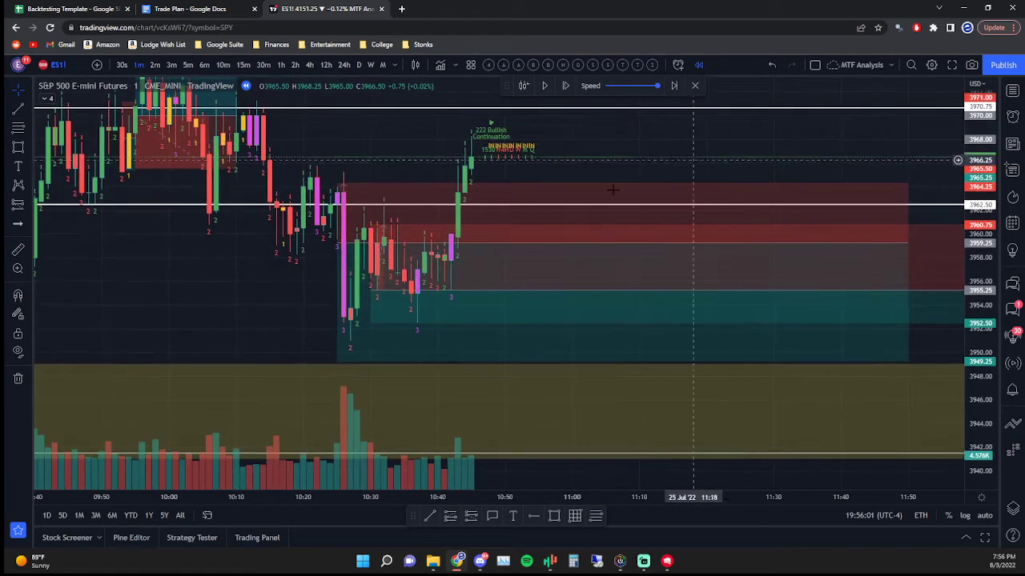
pyautogui.click(350, 318)
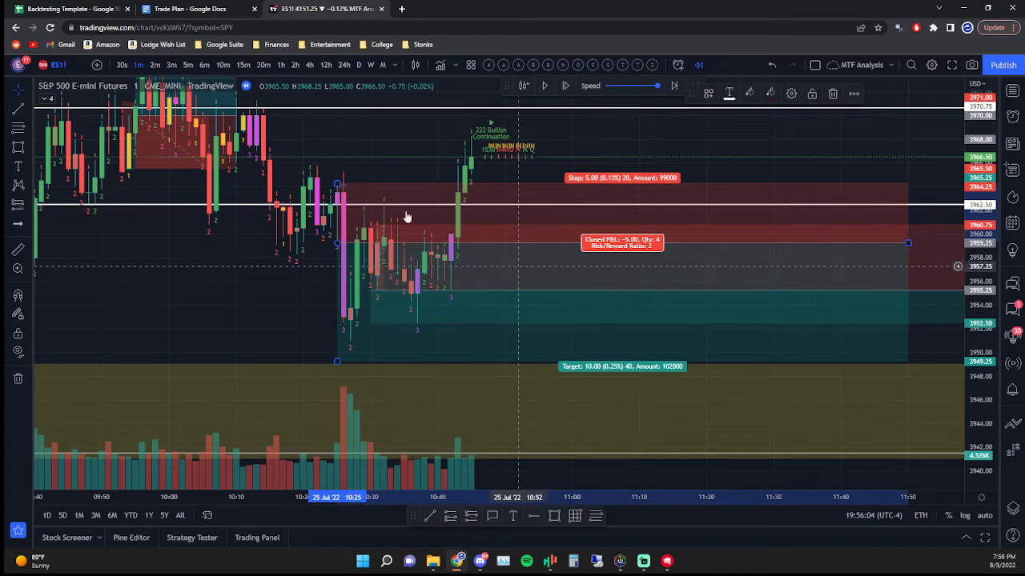
pyautogui.moveTo(336, 360); pyautogui.dragTo(336, 331)
# - Switch to the Backtesting Template spreadsheet and log a Short ES trade in row 9 with Points SL 5 and Points Profit 7.5
pyautogui.click(72, 8)
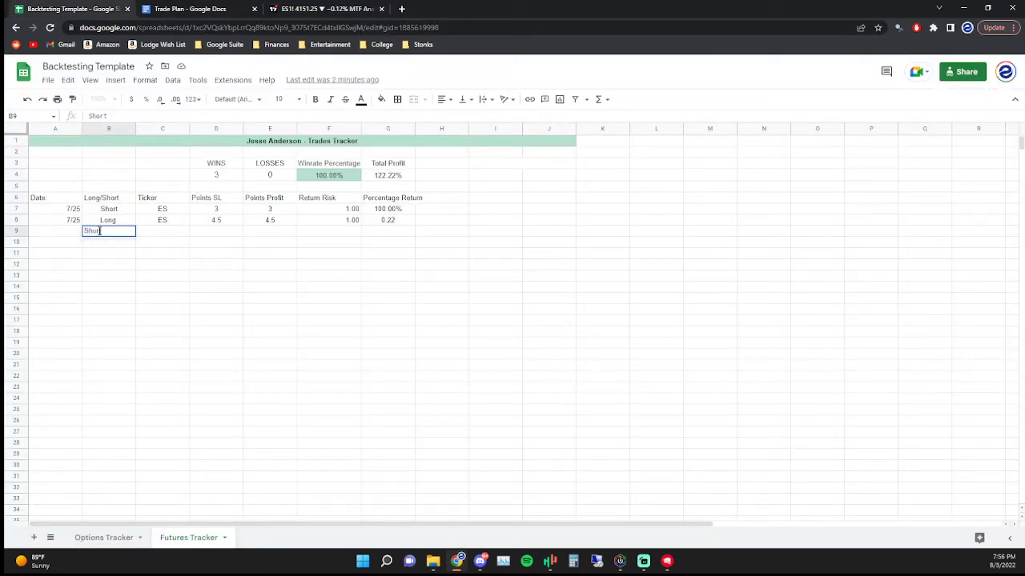
pyautogui.press('Tab')
pyautogui.press('Tab')
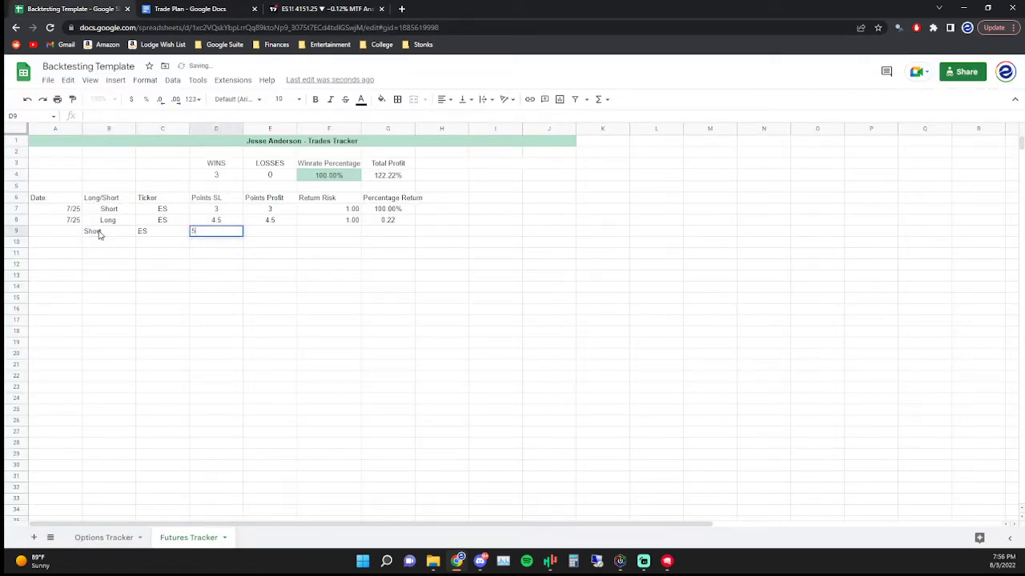
pyautogui.write('5')
pyautogui.press('Tab')
pyautogui.write('7.5')
pyautogui.press('Return')
# - Fill the Percentage Return formula from row 7 down through row 10 and the Return Risk formula down through row 11
pyautogui.moveTo(45, 212); pyautogui.dragTo(355, 244)
pyautogui.moveTo(328, 209)
pyautogui.mouseDown()
pyautogui.moveTo(352, 237)
pyautogui.moveTo(404, 236)
pyautogui.moveTo(347, 211)
pyautogui.mouseUp()
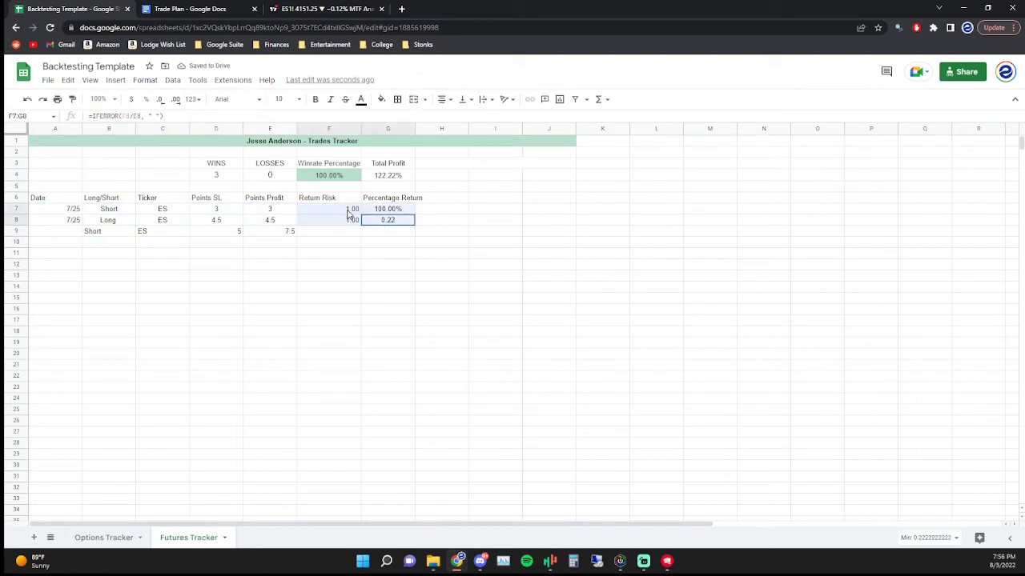
pyautogui.click(409, 210)
pyautogui.moveTo(410, 240); pyautogui.dragTo(411, 241)
pyautogui.click(349, 211)
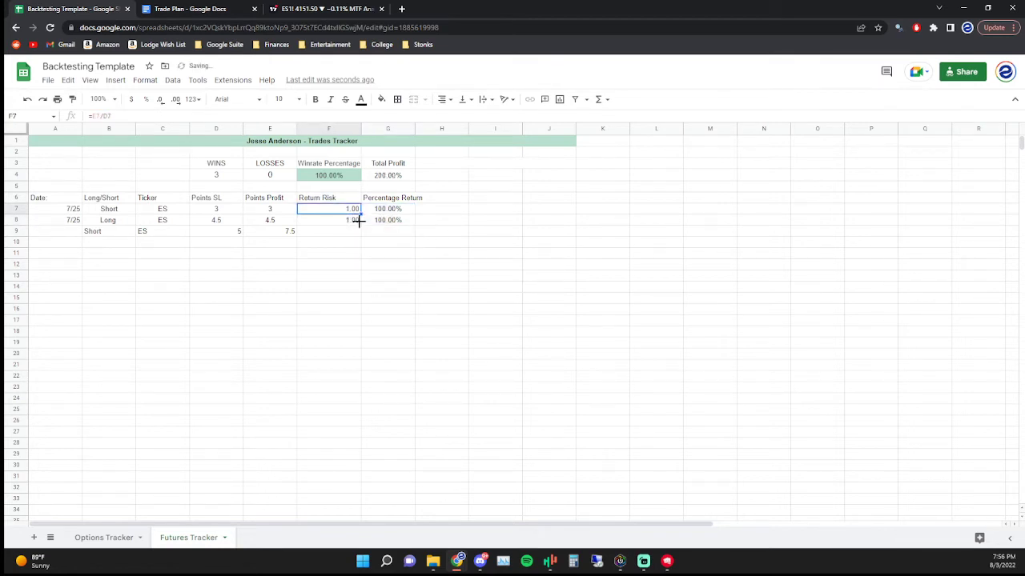
pyautogui.moveTo(353, 257); pyautogui.dragTo(352, 257)
pyautogui.click(435, 244)
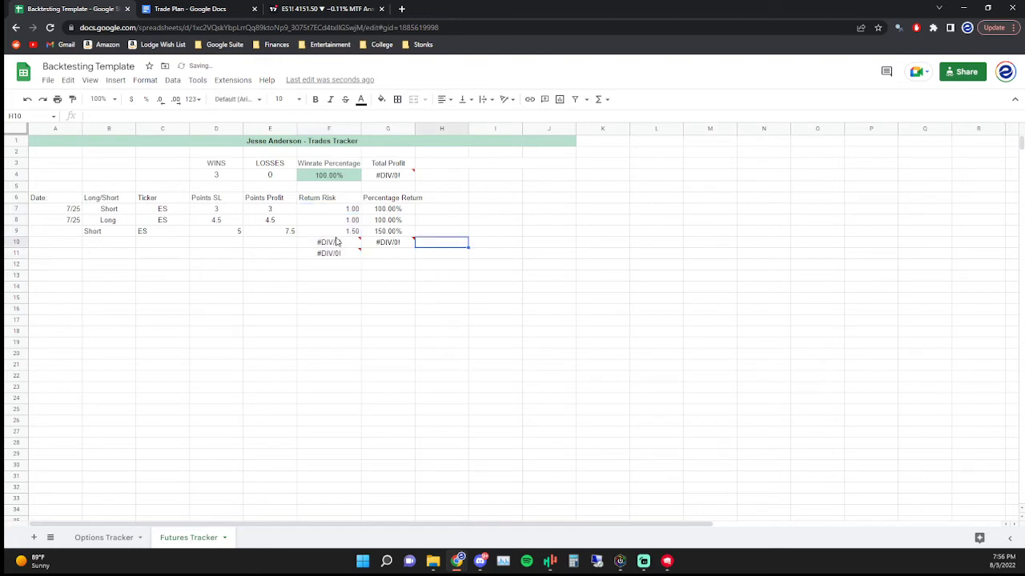
pyautogui.click(403, 231)
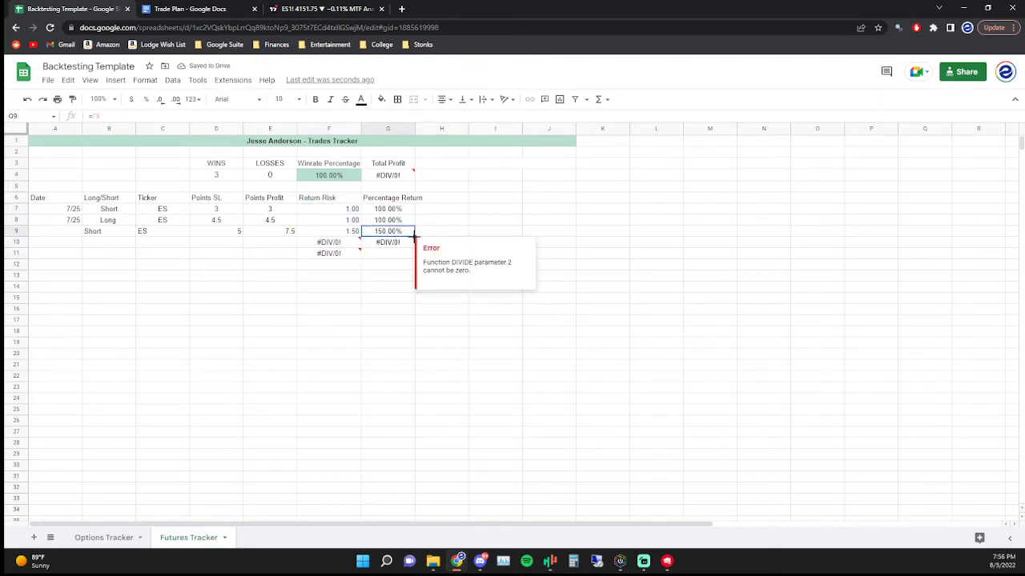
pyautogui.click(101, 246)
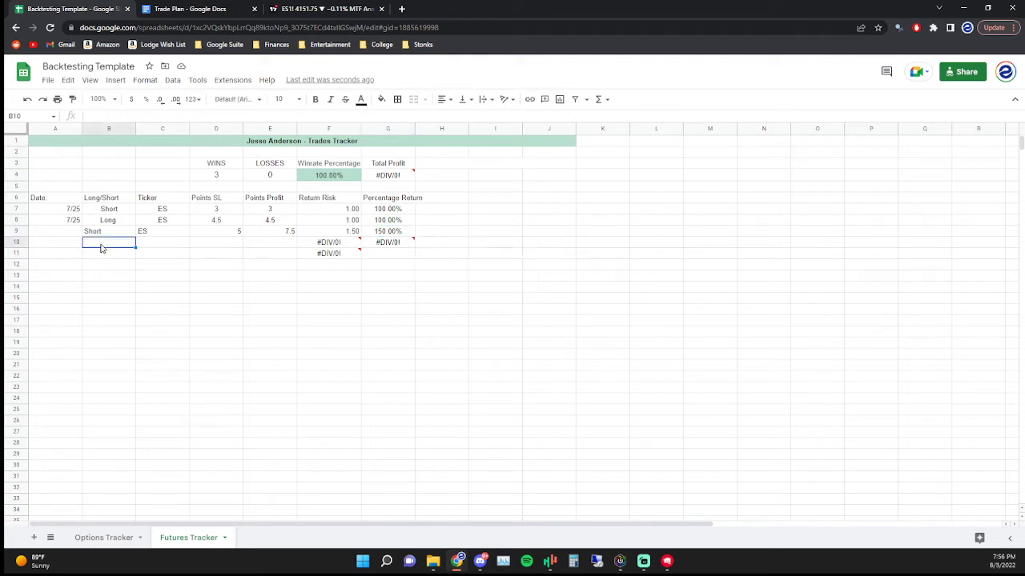
# - Log a Short ES trade in row 10 with Points SL 5 and Points Profit -5
pyautogui.write('Shor')
pyautogui.press('Tab')
pyautogui.write('ES')
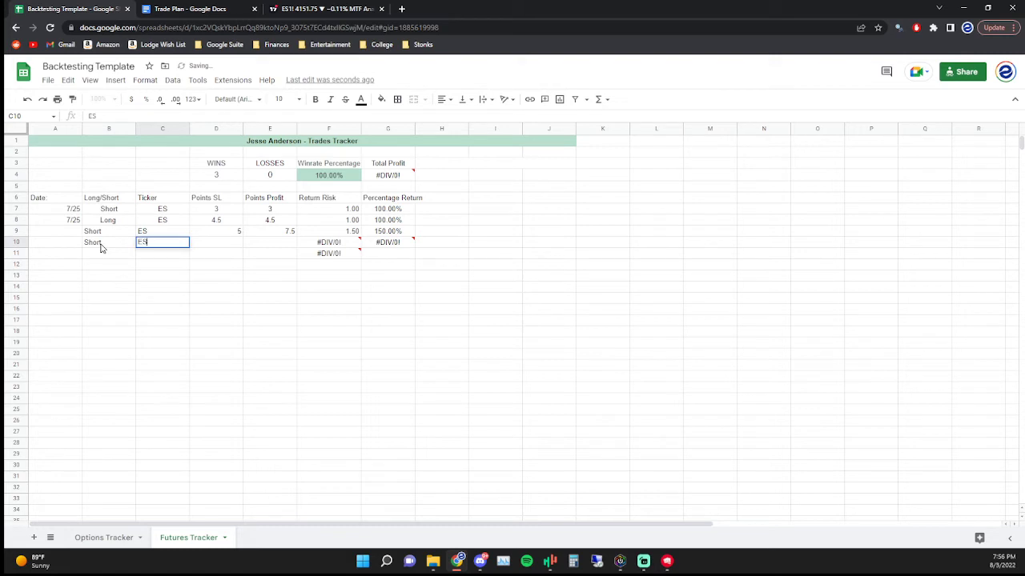
pyautogui.press('Tab')
pyautogui.write('5')
pyautogui.press('Tab')
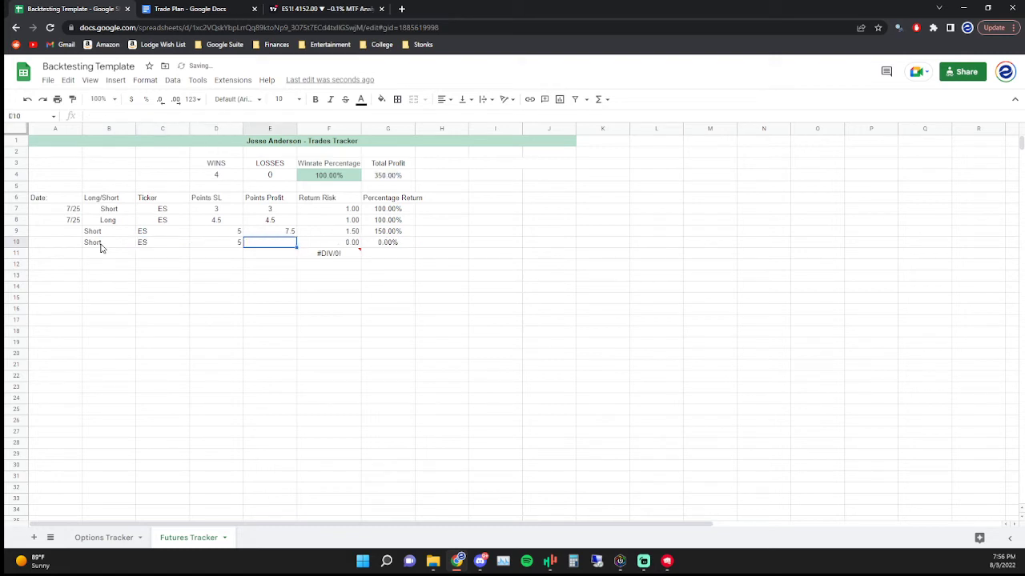
pyautogui.write('-5')
pyautogui.press('Tab')
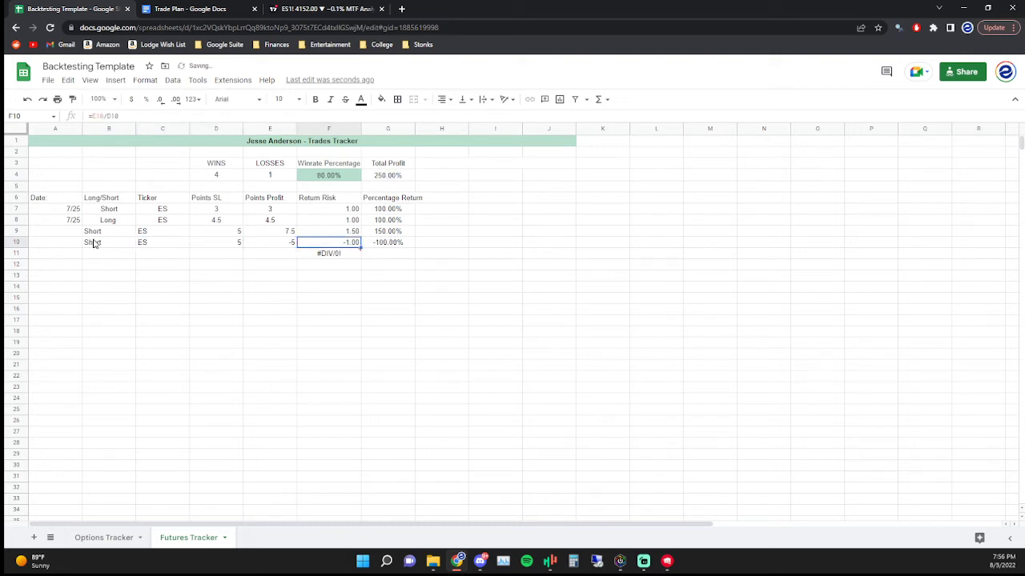
# - Fill the 7/25 date down from row 8 through row 10
pyautogui.click(324, 255)
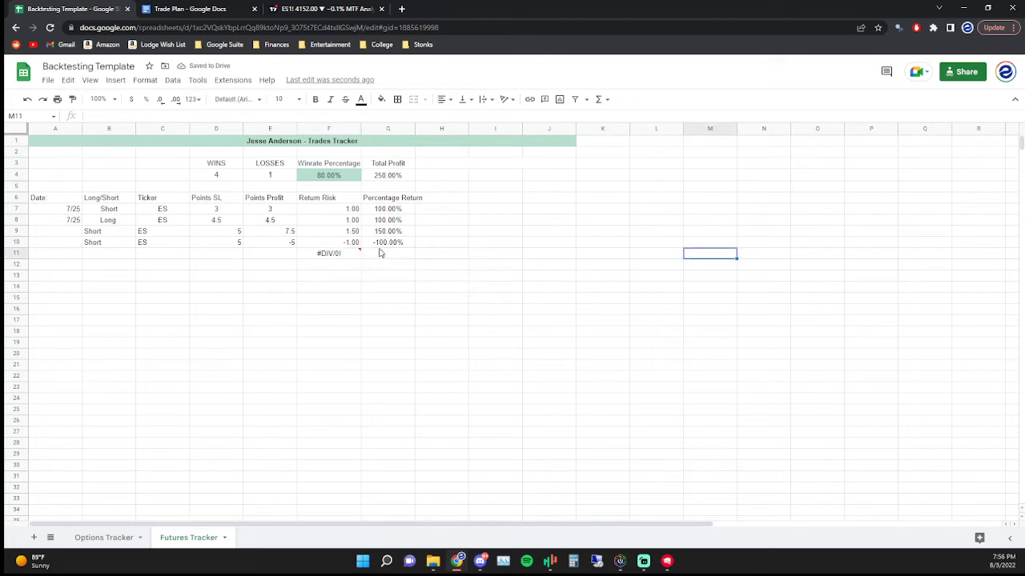
pyautogui.click(64, 220)
pyautogui.moveTo(81, 225); pyautogui.dragTo(77, 244)
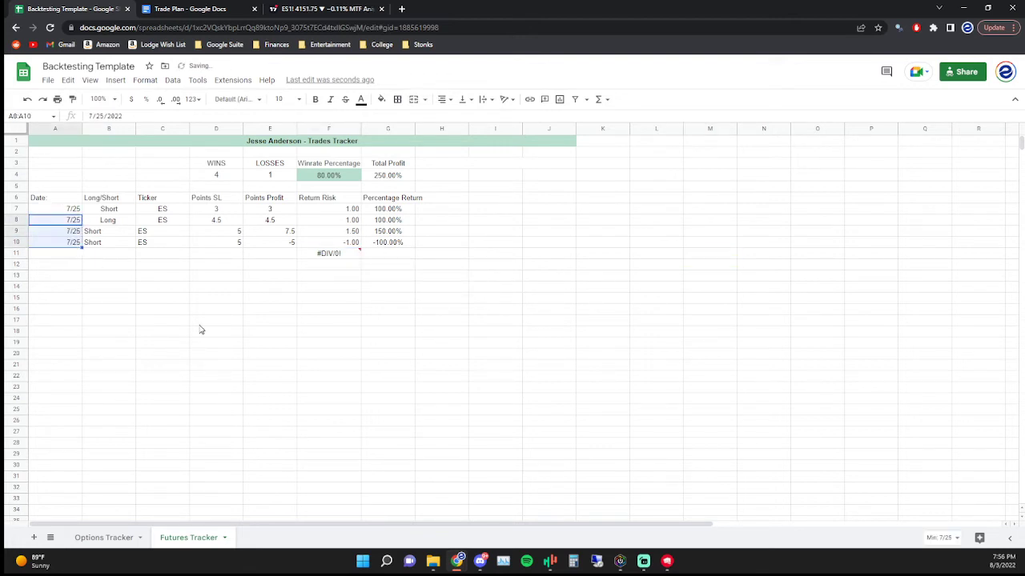
pyautogui.click(192, 322)
pyautogui.click(332, 254)
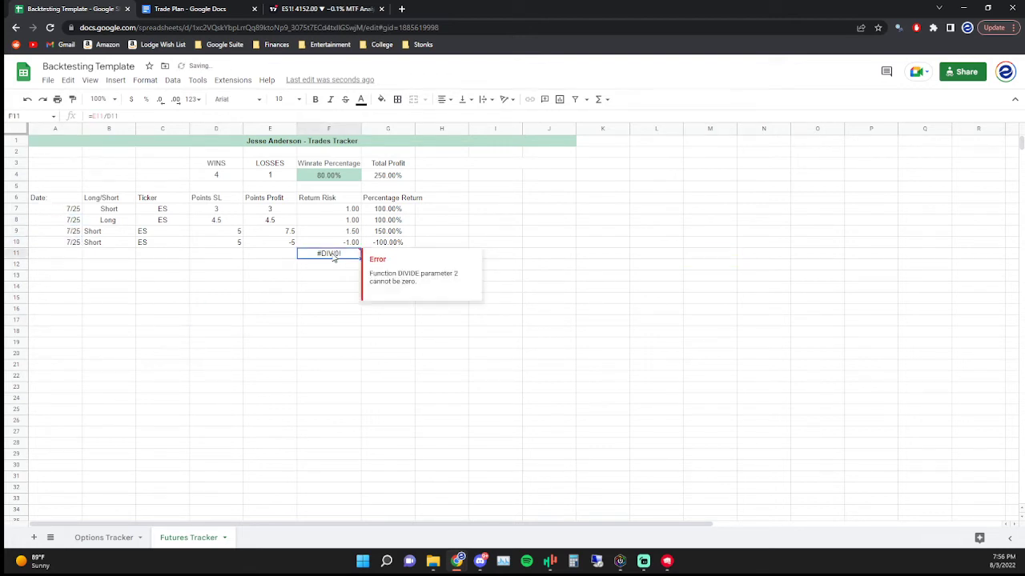
pyautogui.click(549, 220)
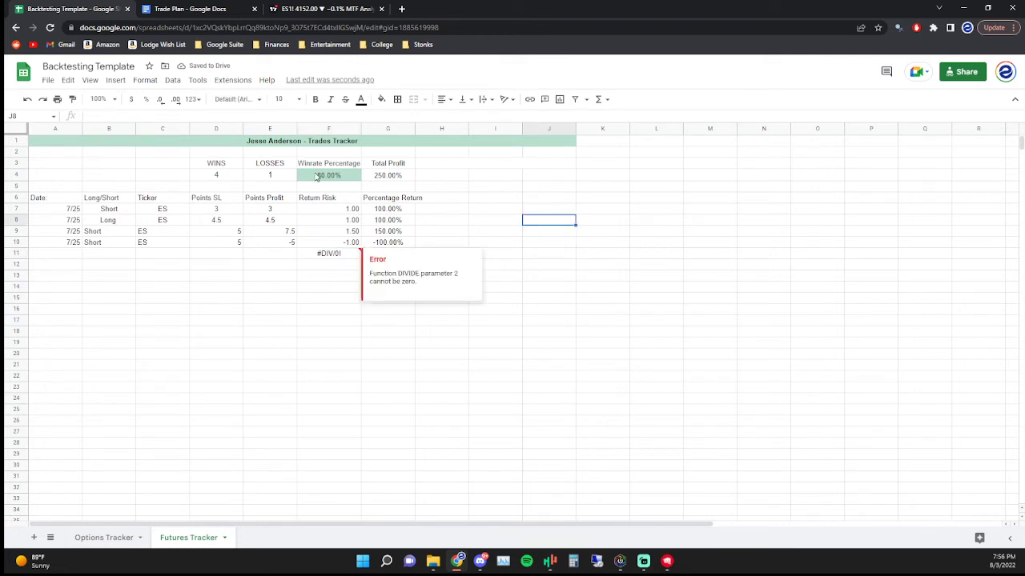
# - Center-align the contents of the tracker range A2:G10
pyautogui.moveTo(390, 249); pyautogui.dragTo(50, 155)
pyautogui.click(448, 104)
pyautogui.click(456, 118)
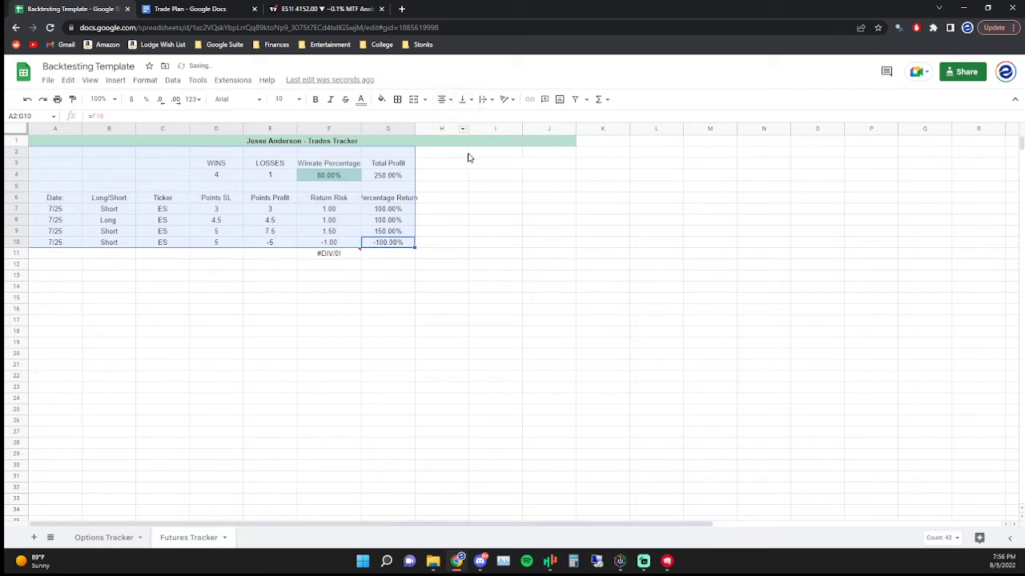
pyautogui.click(557, 291)
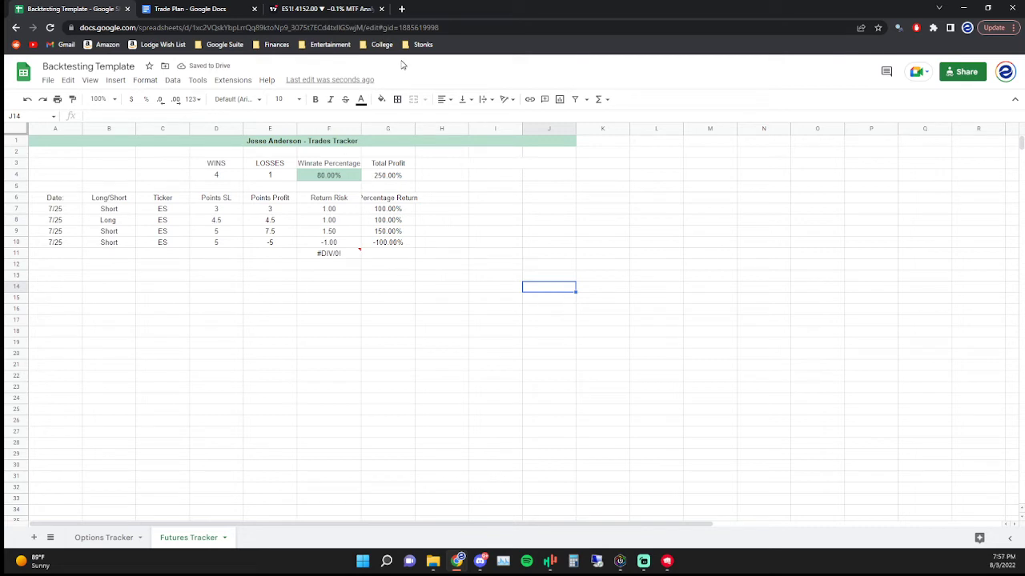
# - Switch to the TradingView chart and change it to the 5-minute timeframe
pyautogui.click(328, 11)
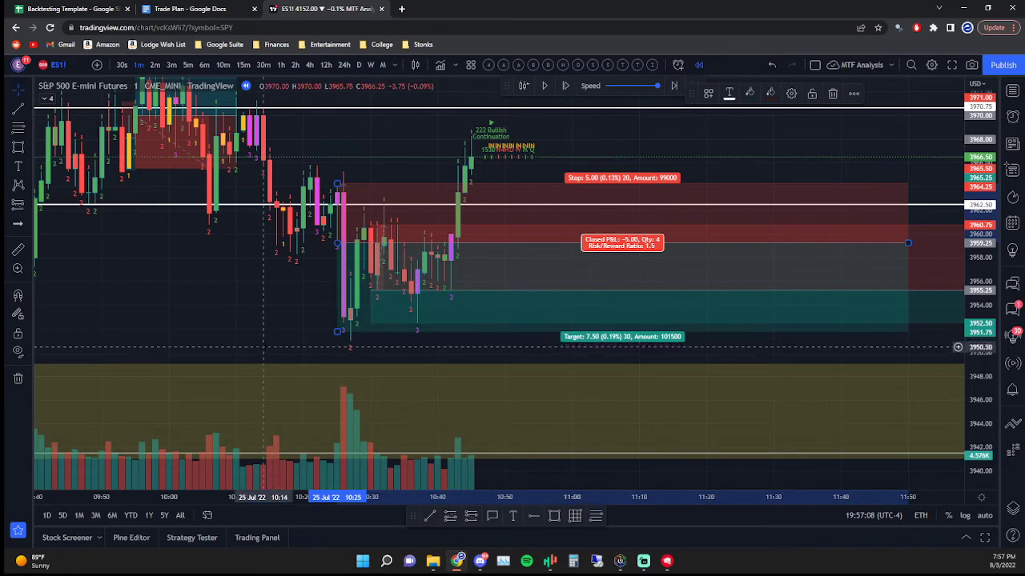
pyautogui.click(301, 292)
pyautogui.click(187, 64)
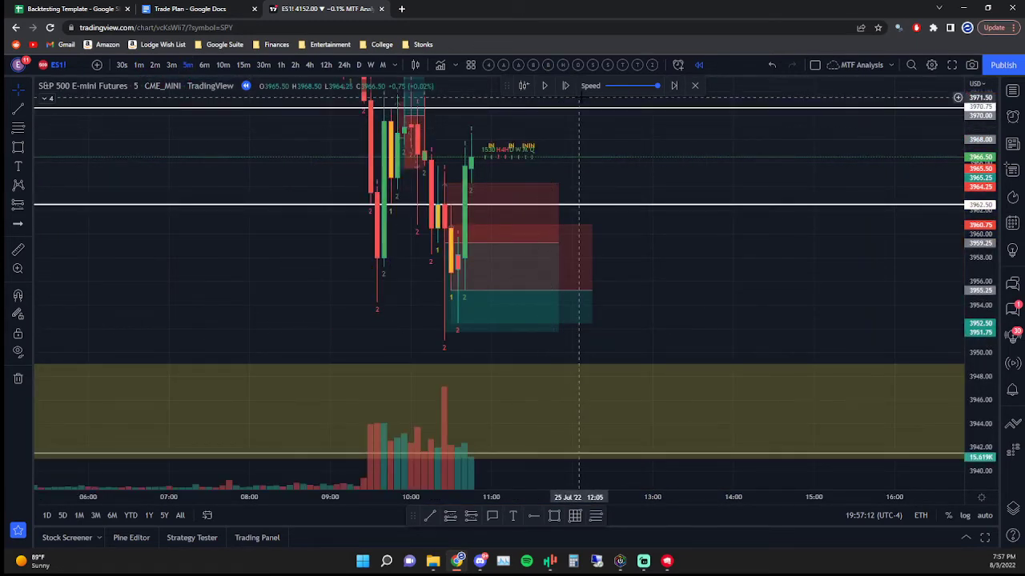
# - Advance the 5-minute replay bar by bar past 12:00 to just after the inside bar breaks downward
pyautogui.click(563, 93)
pyautogui.click(562, 93)
pyautogui.click(563, 93)
pyautogui.click(562, 93)
pyautogui.click(563, 93)
pyautogui.click(563, 93)
pyautogui.click(564, 93)
pyautogui.click(564, 93)
pyautogui.click(564, 93)
pyautogui.click(564, 93)
pyautogui.click(564, 93)
pyautogui.click(564, 93)
pyautogui.click(564, 93)
pyautogui.click(564, 94)
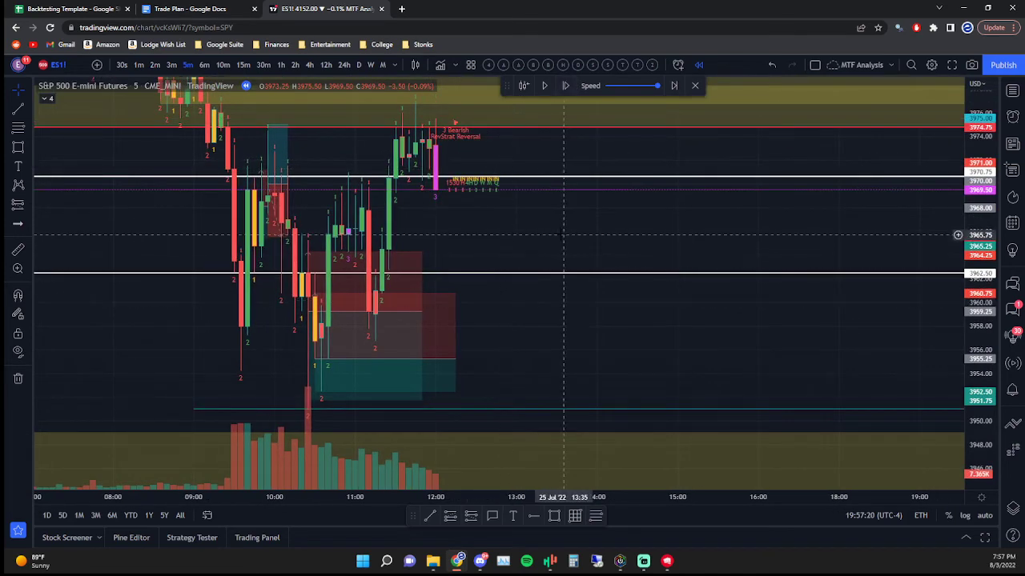
pyautogui.scroll(-3, 368, 304)
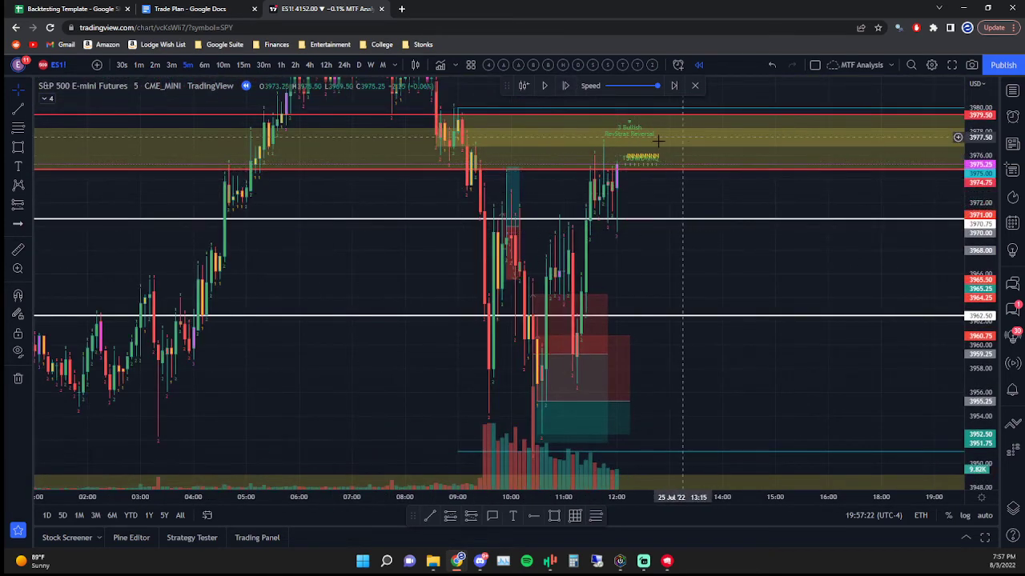
pyautogui.click(564, 86)
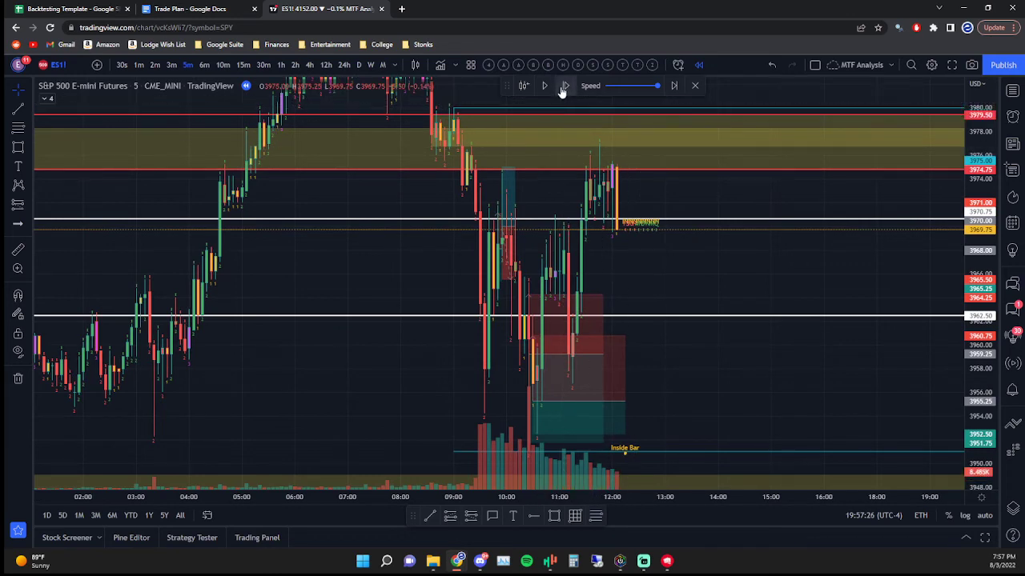
pyautogui.click(564, 86)
# - Place a short position at 3969.75 from 12:10 and tighten its stop to 3 points on the 1-minute chart
pyautogui.click(471, 515)
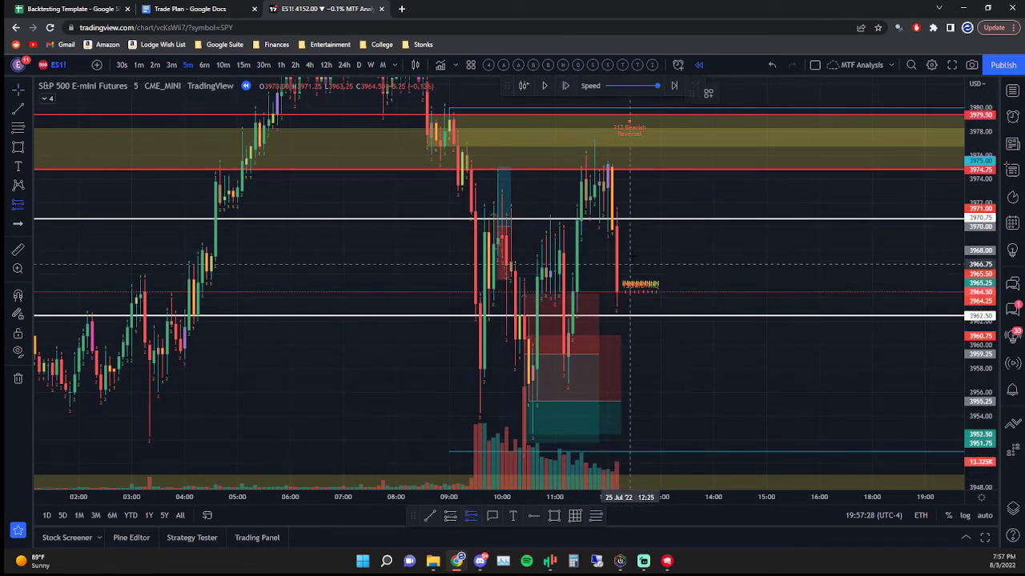
pyautogui.click(616, 229)
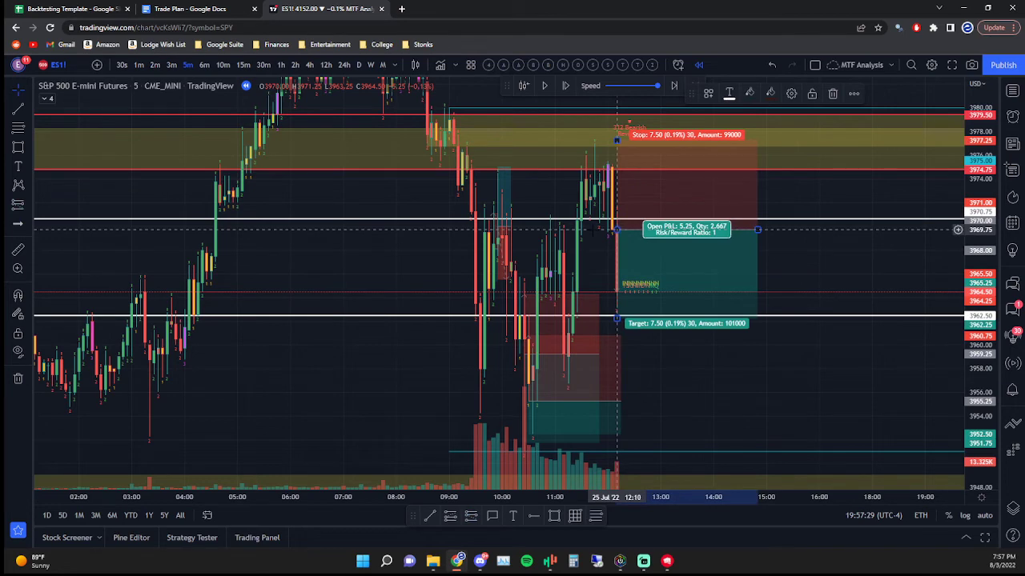
pyautogui.click(140, 65)
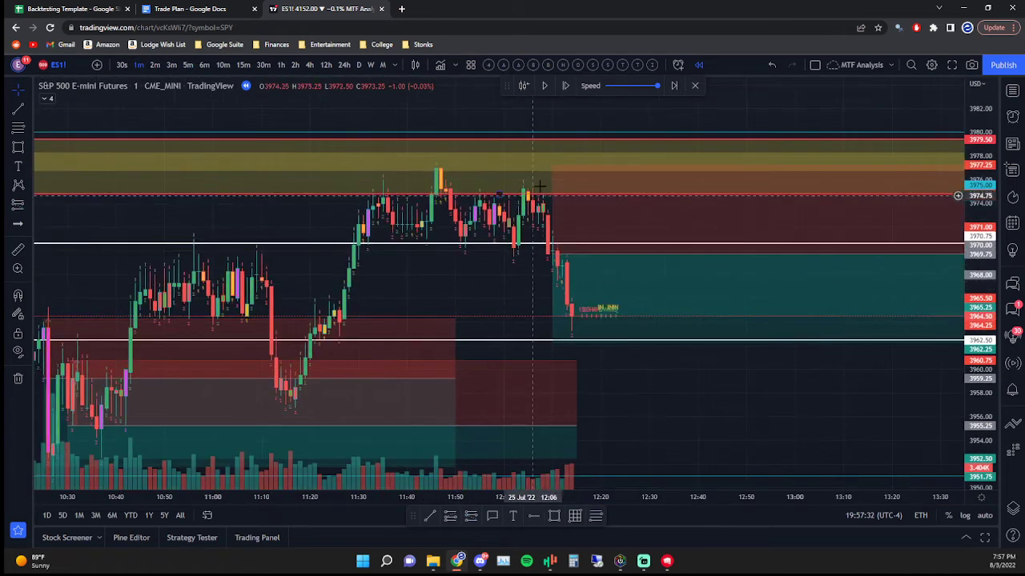
pyautogui.moveTo(552, 166); pyautogui.dragTo(553, 218)
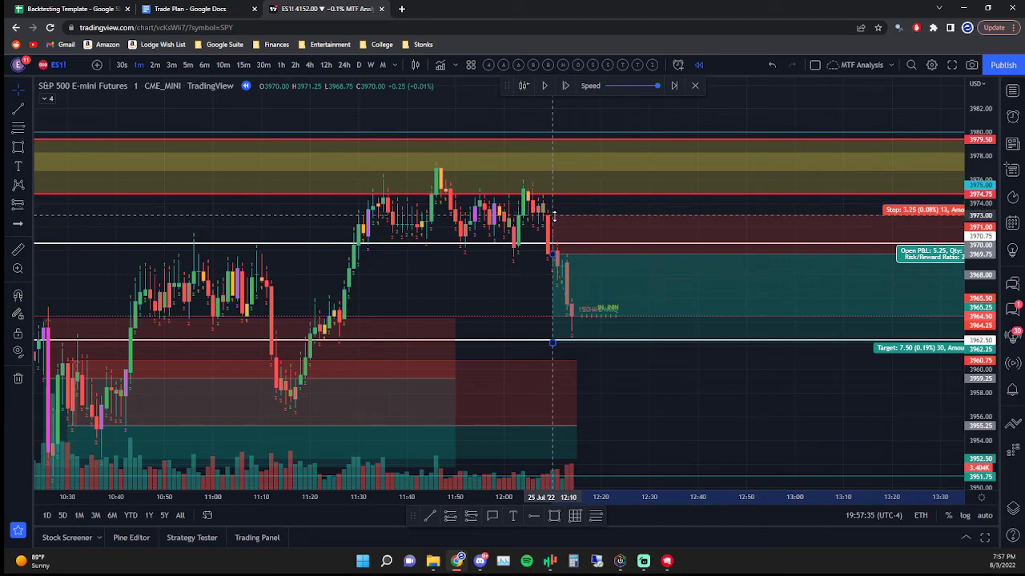
pyautogui.click(456, 292)
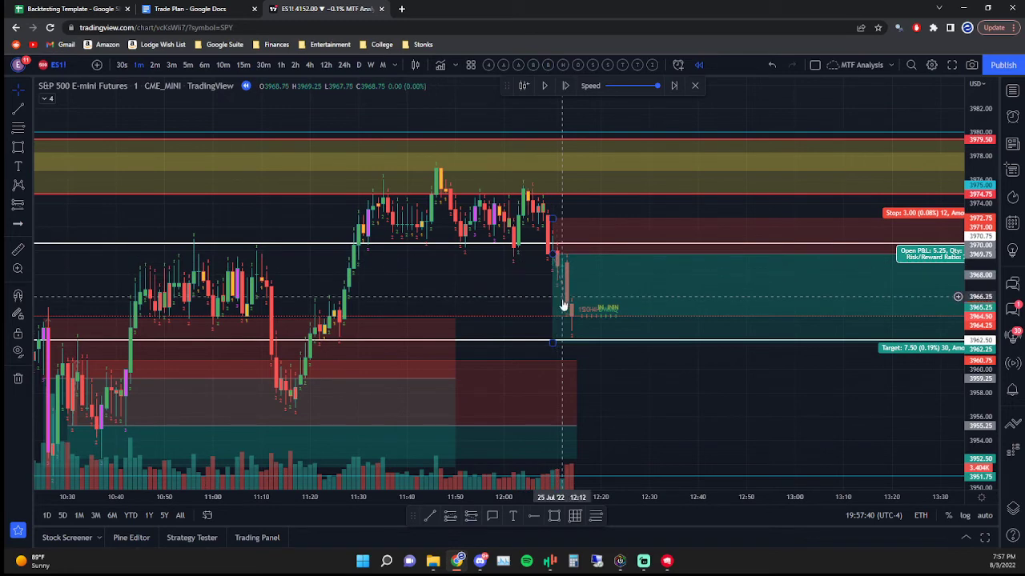
# - Move the new short position's entry to 3967.75 and its stop to 3969.25
pyautogui.scroll(1, 514, 294)
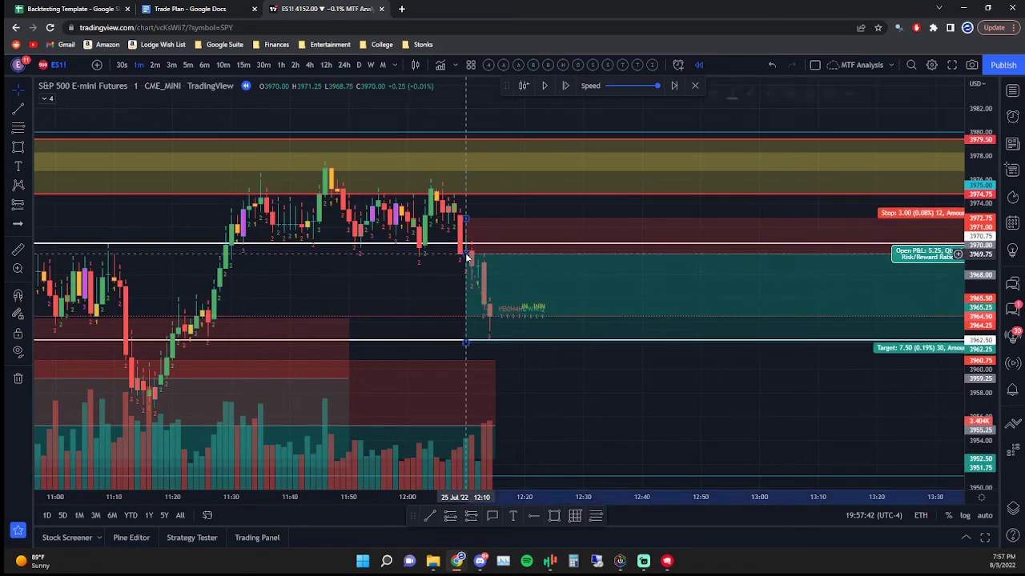
pyautogui.moveTo(465, 253); pyautogui.dragTo(467, 276)
pyautogui.moveTo(465, 218); pyautogui.dragTo(462, 258)
# - Advance the 1-minute replay bar by bar to about 12:32 and set the newest short's target to 3961.00
pyautogui.click(565, 86)
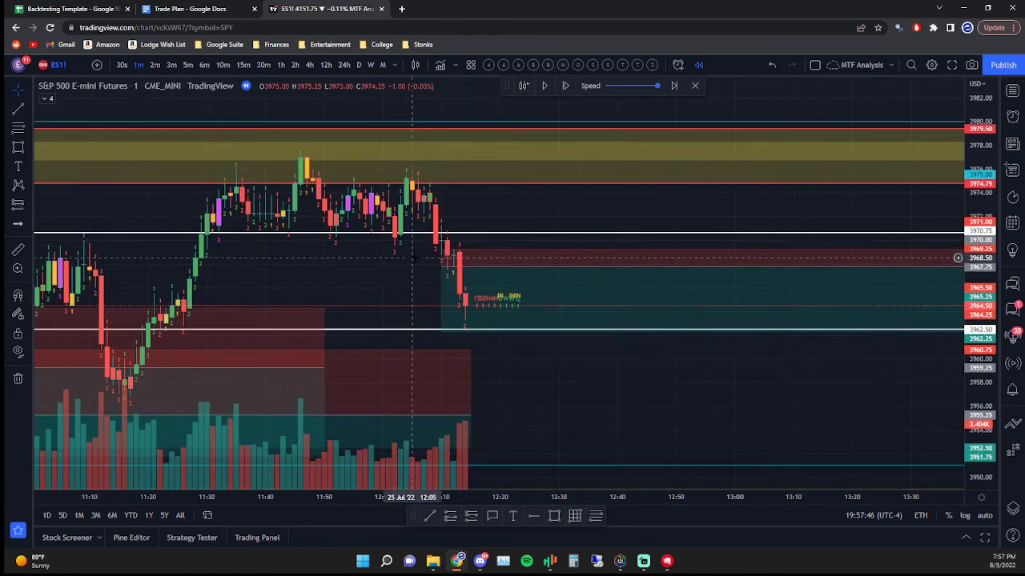
pyautogui.click(571, 91)
pyautogui.click(571, 91)
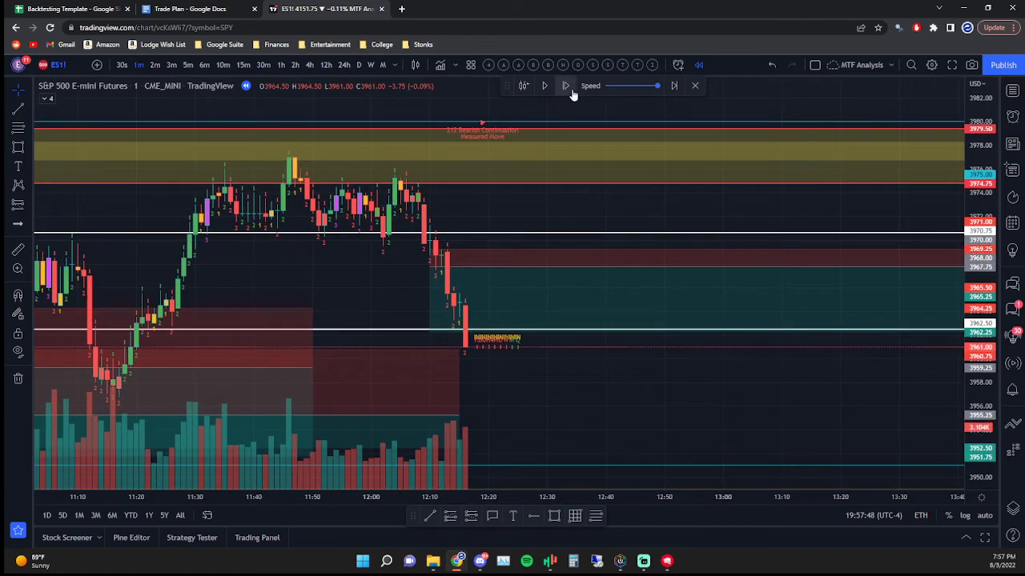
pyautogui.click(572, 91)
pyautogui.click(566, 85)
pyautogui.click(565, 86)
pyautogui.click(565, 86)
pyautogui.click(565, 86)
pyautogui.click(565, 86)
pyautogui.click(565, 86)
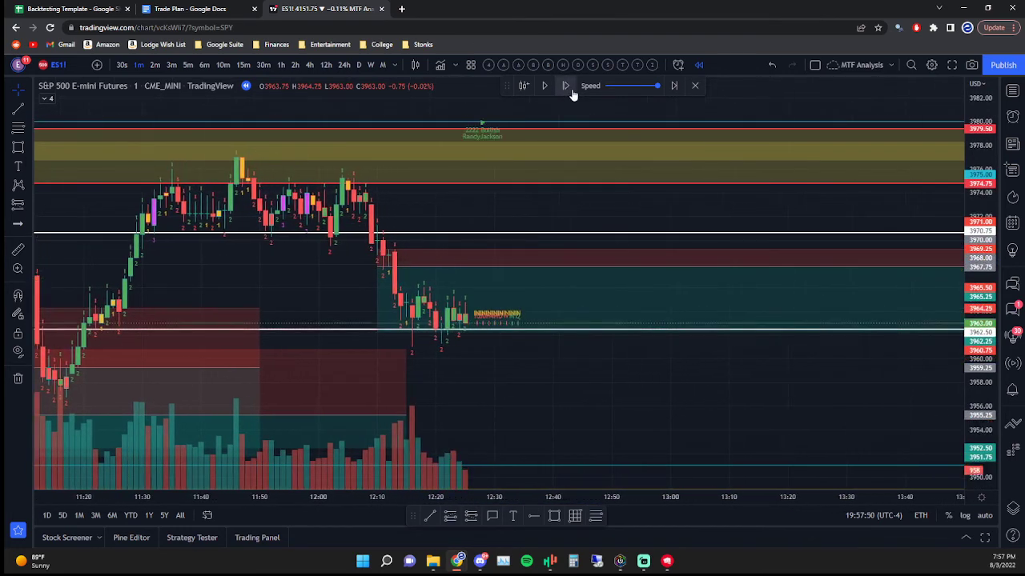
pyautogui.click(565, 86)
pyautogui.click(565, 85)
pyautogui.click(566, 91)
pyautogui.click(567, 92)
pyautogui.click(567, 91)
pyautogui.click(567, 91)
pyautogui.moveTo(337, 331); pyautogui.dragTo(337, 346)
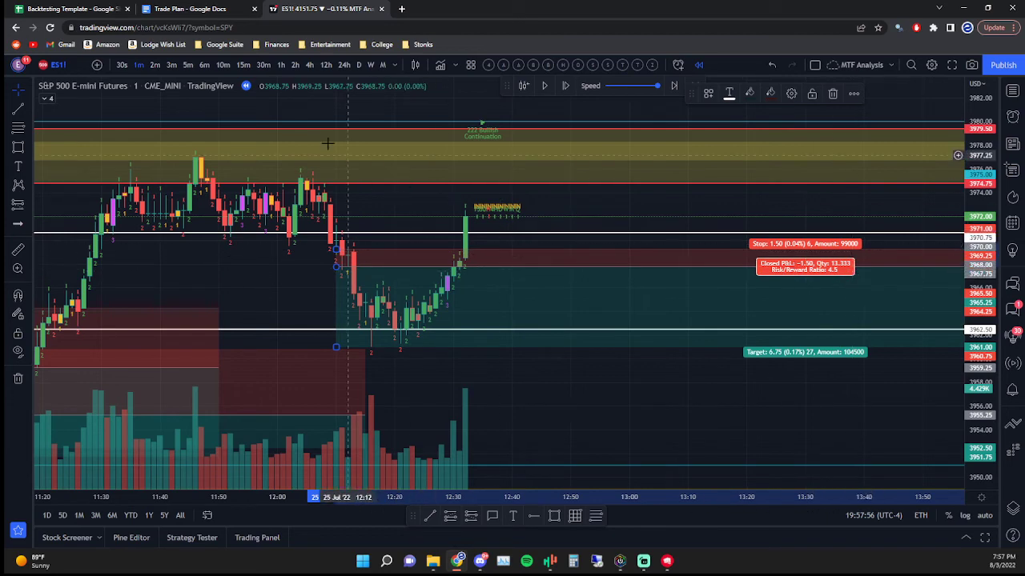
# - Switch to the Backtesting Template spreadsheet and enter a Short ES trade in row 11 with Points SL 1.5
pyautogui.click(57, 8)
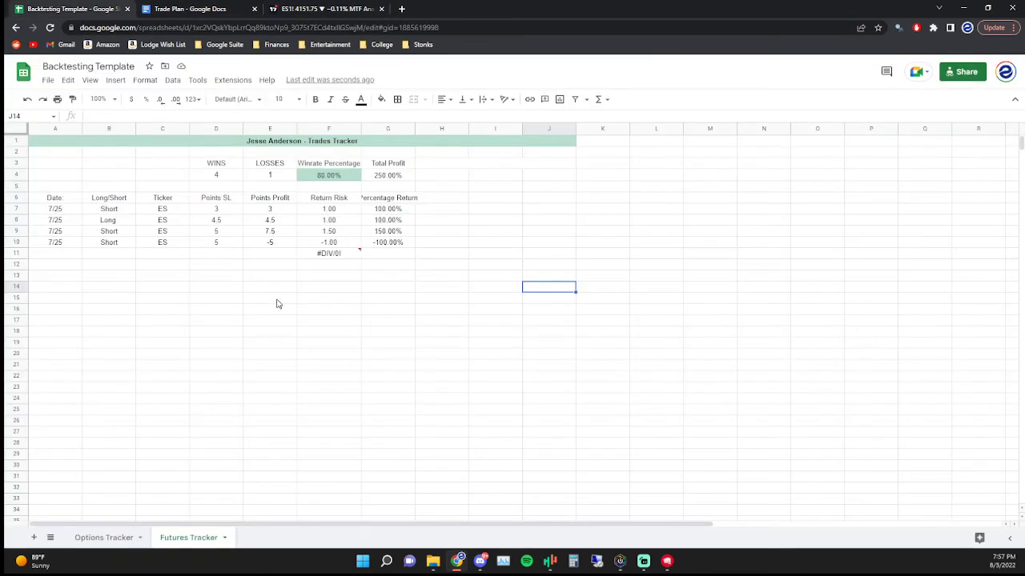
pyautogui.click(102, 256)
pyautogui.write('Short')
pyautogui.press('Tab')
pyautogui.write('ES')
pyautogui.press('Tab')
pyautogui.write('1.5')
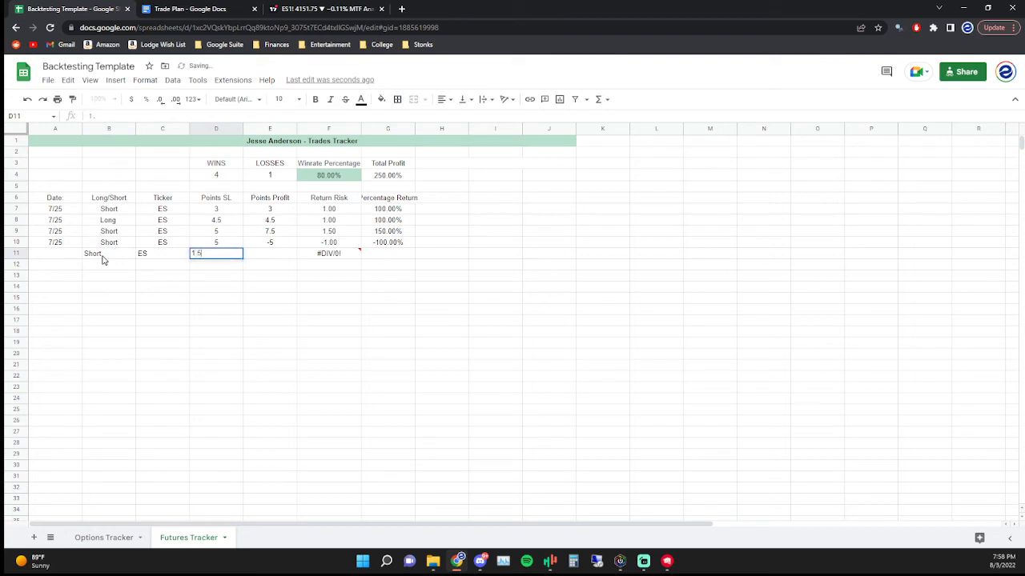
pyautogui.press('Tab')
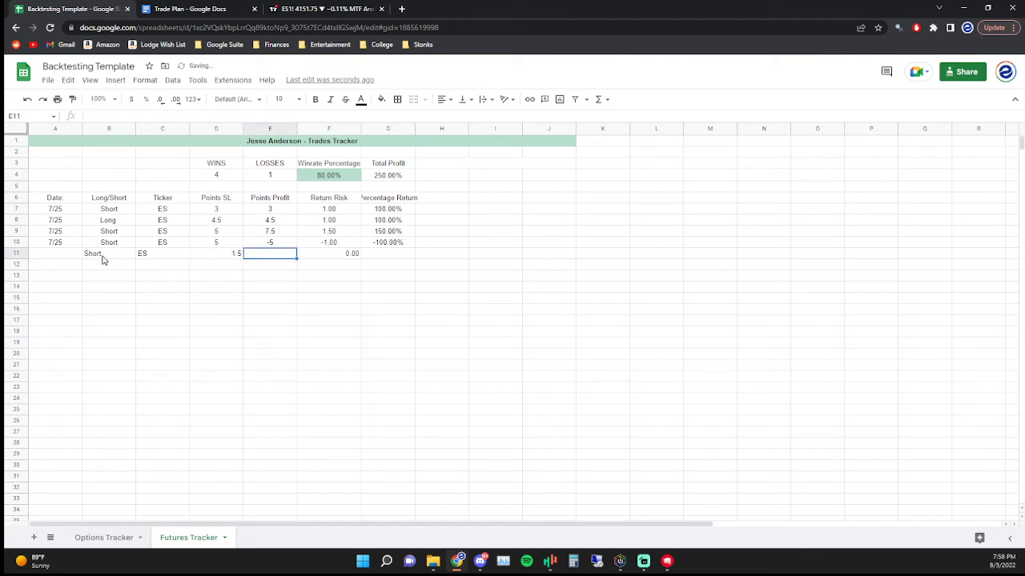
# - Check the short's target on the TradingView chart and enter 6.75 as row 11's Points Profit in the spreadsheet
pyautogui.click(352, 9)
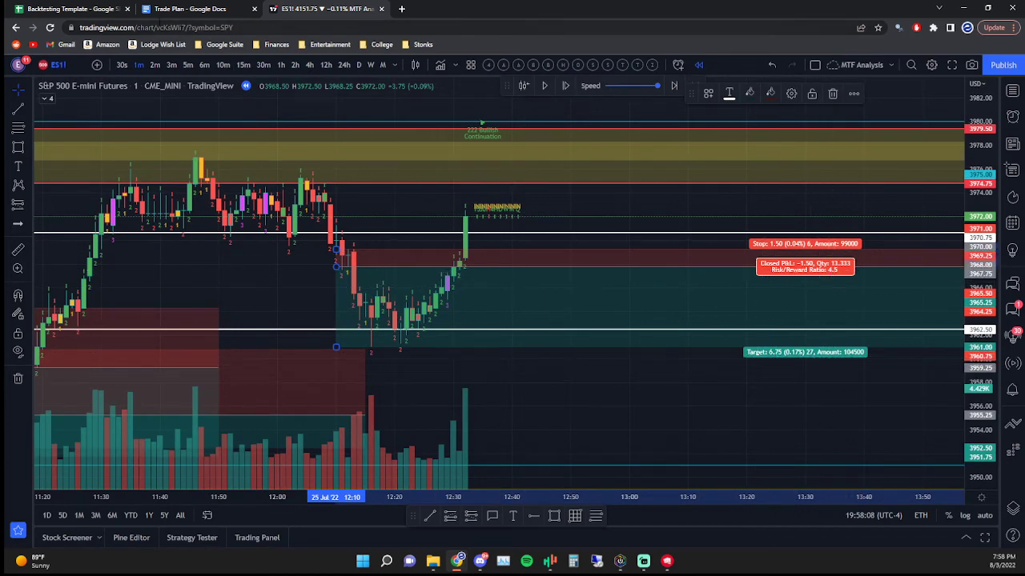
pyautogui.click(172, 9)
pyautogui.click(96, 8)
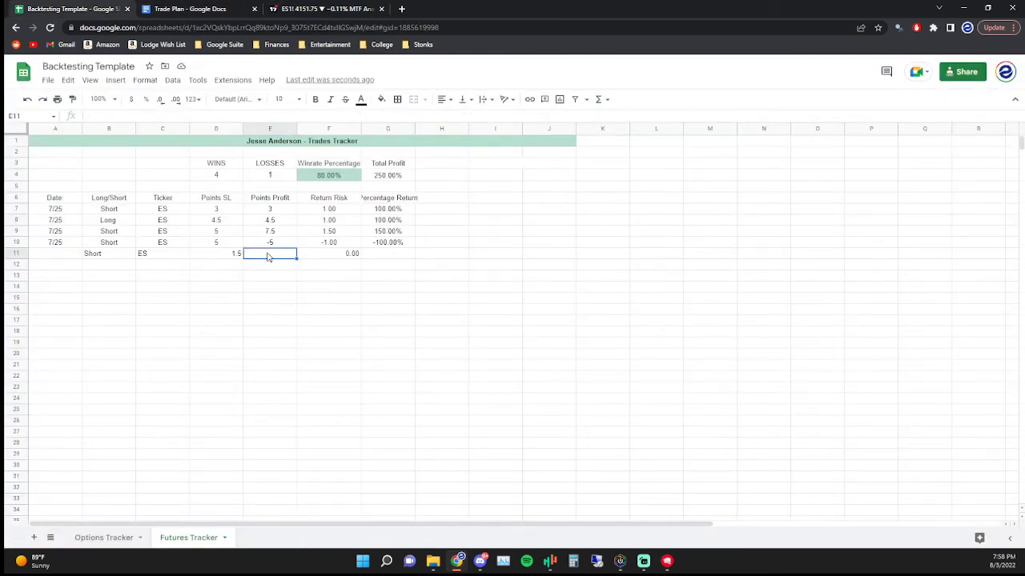
pyautogui.write('6.75')
pyautogui.press('Return')
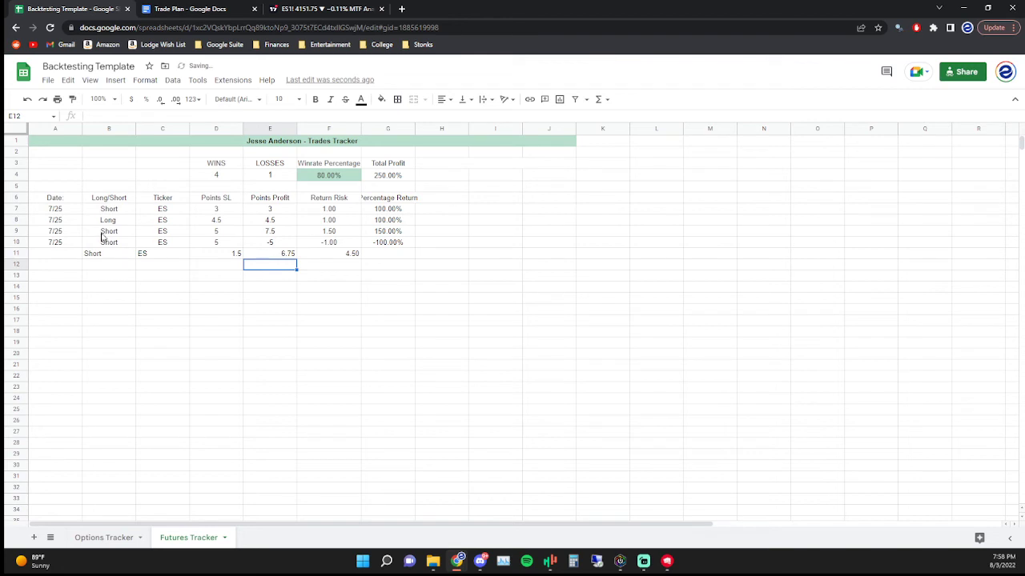
# - Fill the Percentage Return formula down to row 11 and enter 7/25 as that row's date
pyautogui.click(104, 256)
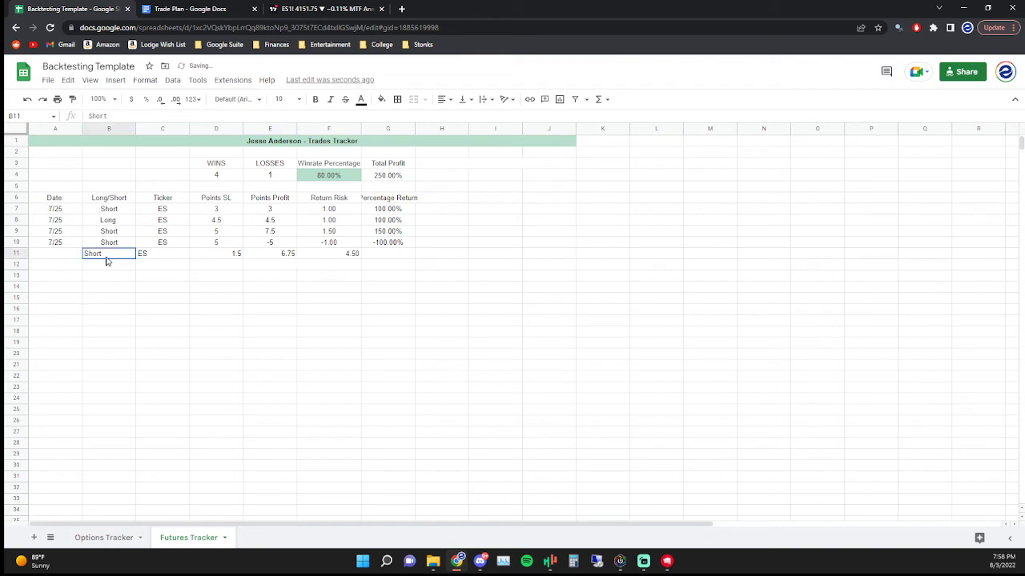
pyautogui.click(380, 243)
pyautogui.moveTo(414, 245); pyautogui.dragTo(464, 283)
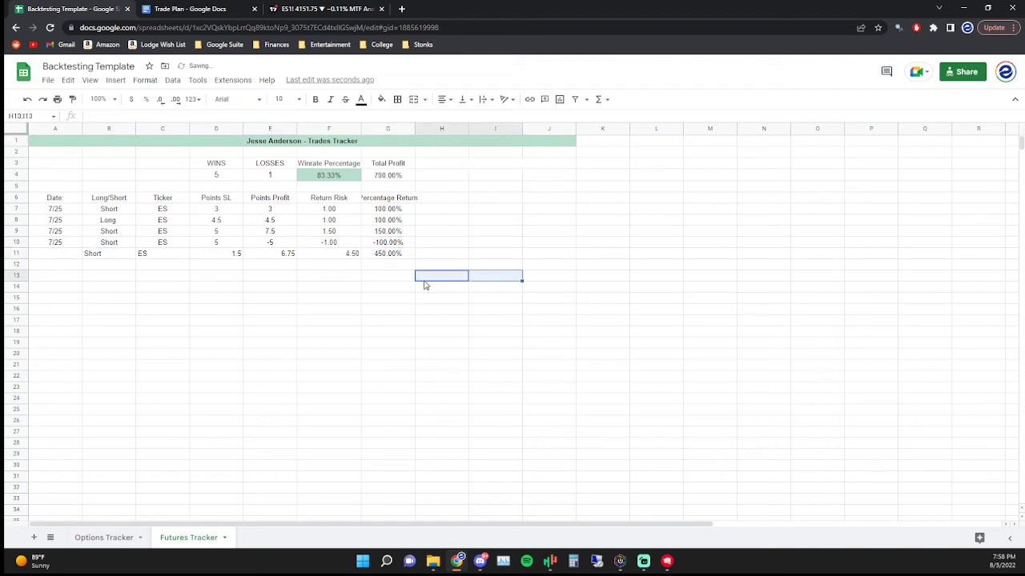
pyautogui.click(70, 256)
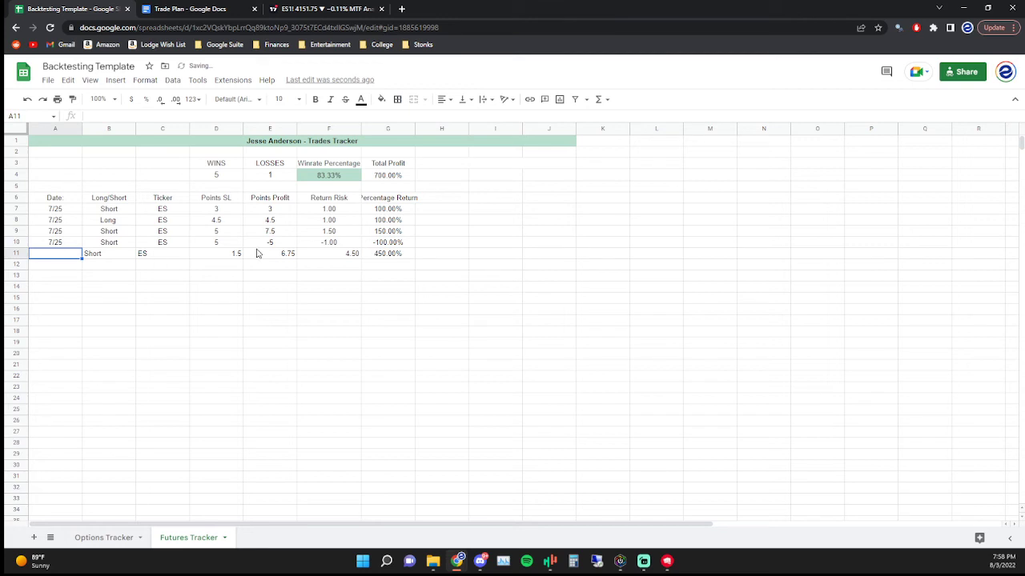
pyautogui.write('7/25')
pyautogui.press('Return')
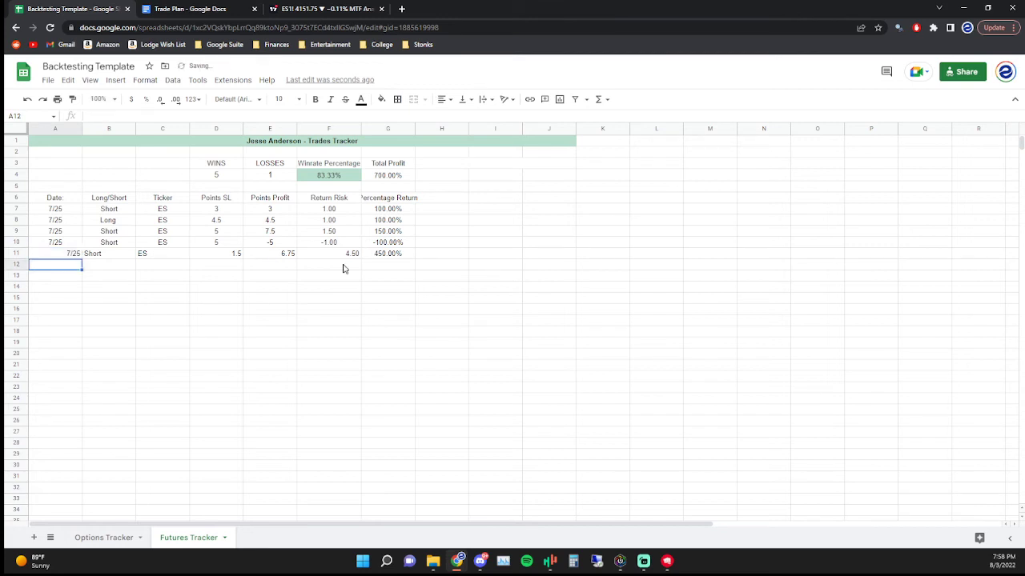
# - Centre-align the entries of the futures trade table in A6:G12
pyautogui.hotkey('ctrl', 'a')
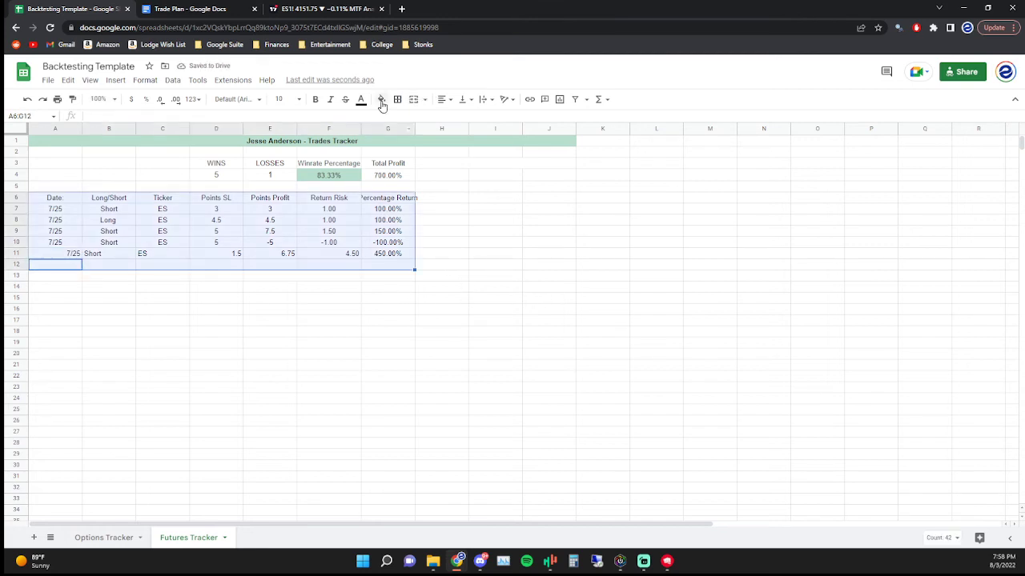
pyautogui.click(441, 100)
pyautogui.click(457, 120)
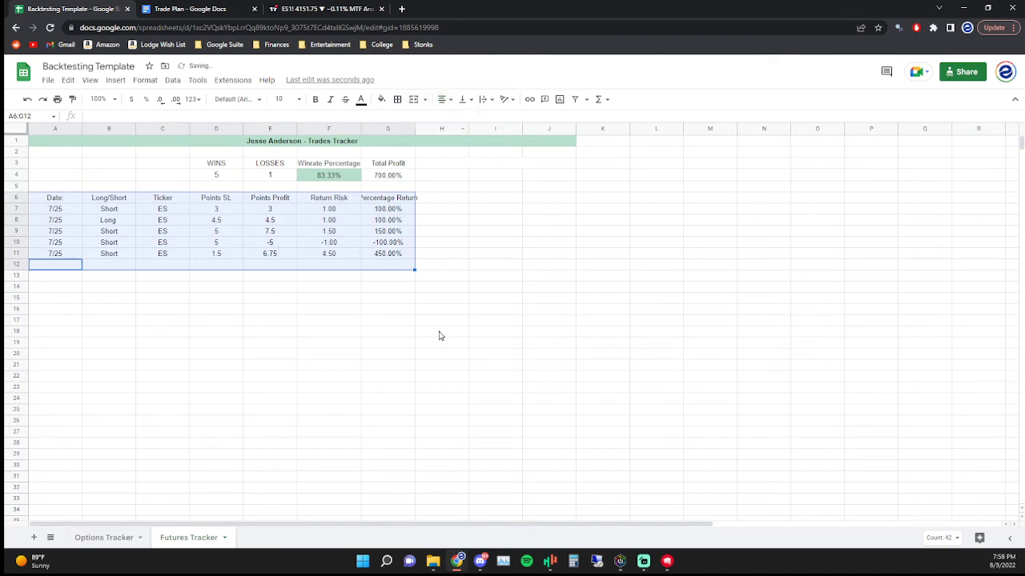
pyautogui.click(501, 362)
# - On the Options Tracker sheet, start row 9 with Date Opened 7/25, Date Closed 7/25 and ticker symbol SPY
pyautogui.click(100, 537)
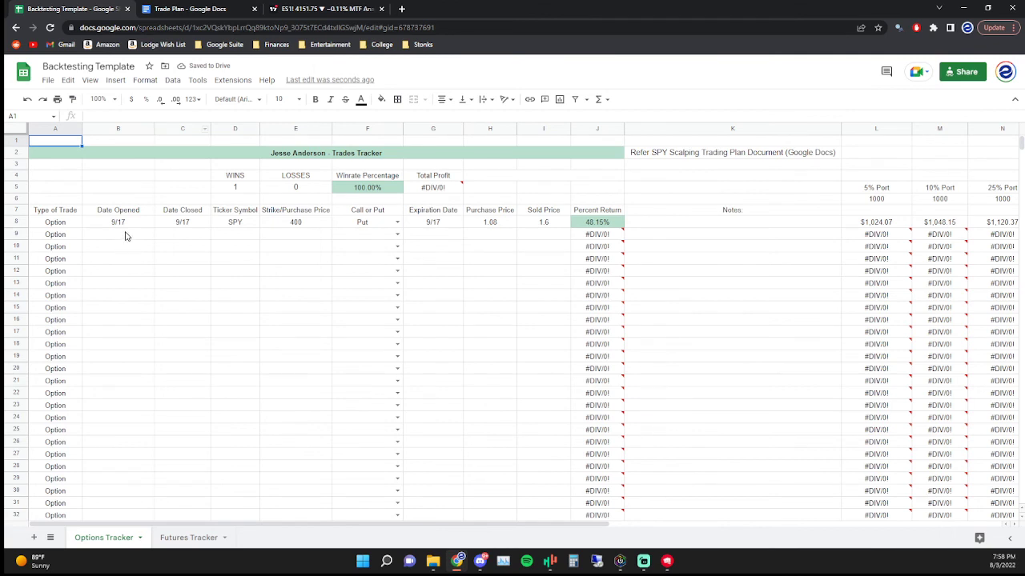
pyautogui.click(124, 237)
pyautogui.write('9/25')
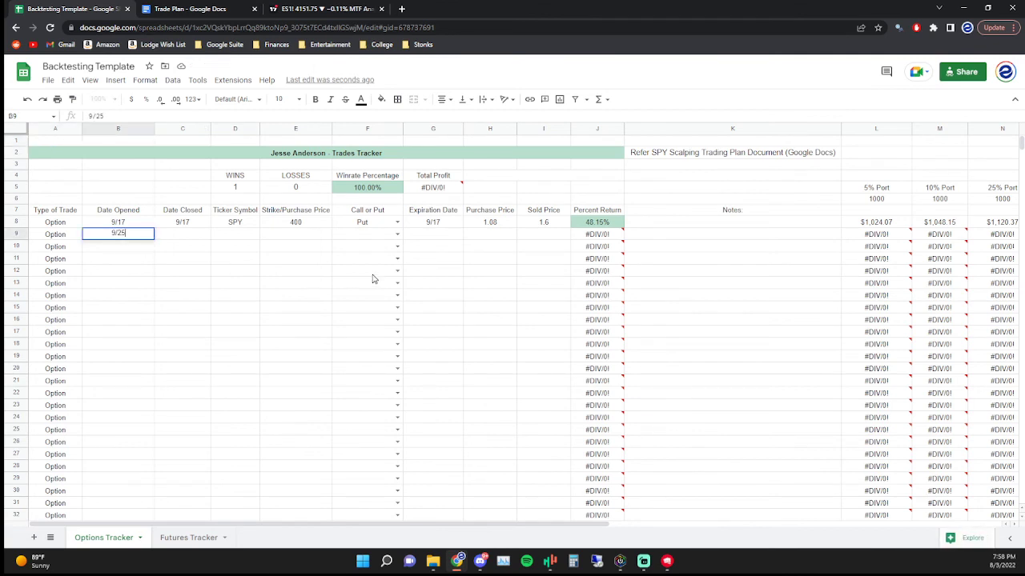
pyautogui.write('/285')
pyautogui.press('Tab')
pyautogui.hotkey('shift', 'Tab')
pyautogui.write('7/25')
pyautogui.press('Tab')
pyautogui.write('7/25')
pyautogui.press('Tab')
pyautogui.write('SPY')
pyautogui.press('Tab')
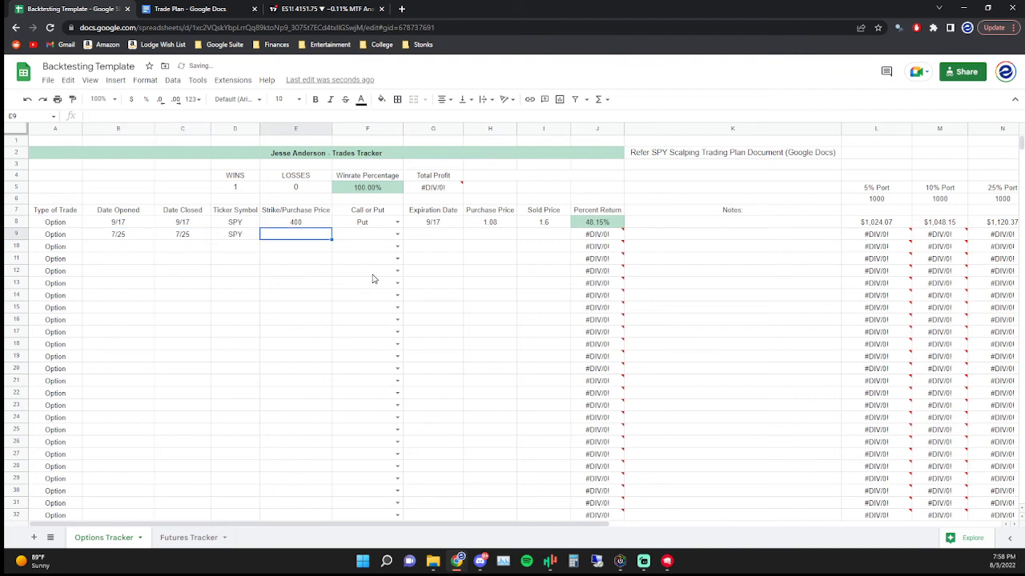
# - Enter a strike price of 400 and option type Put for the SPY trade in row 9
pyautogui.write('74')
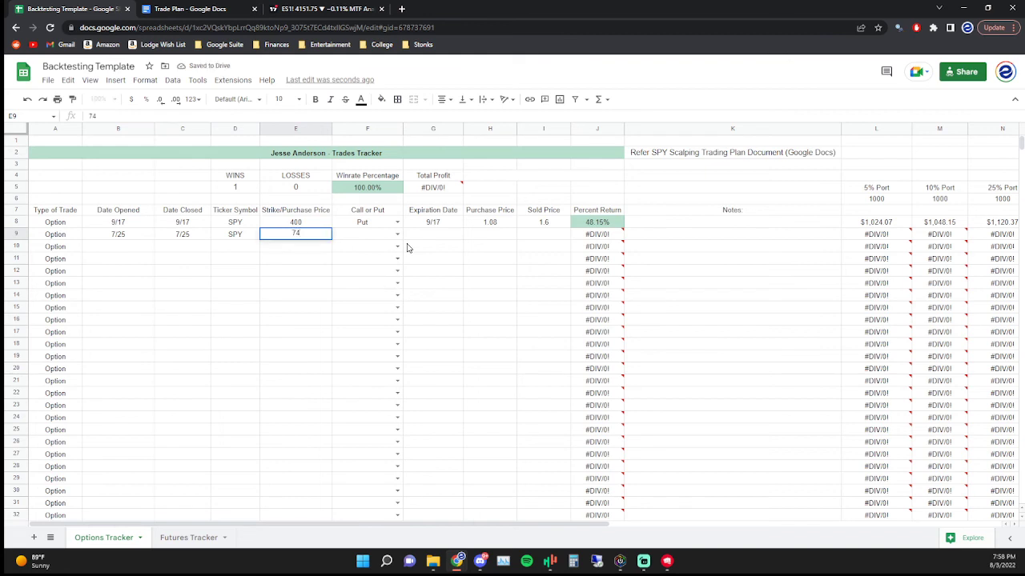
pyautogui.press('BackSpace')
pyautogui.write('400')
pyautogui.press('BackSpace')
pyautogui.press('Tab')
pyautogui.write('put')
pyautogui.press('Tab')
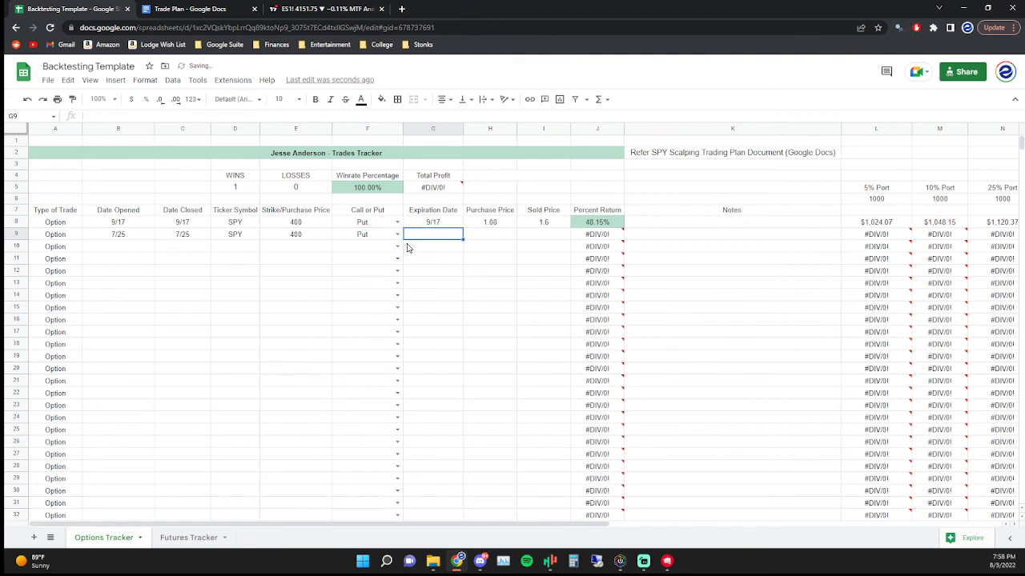
# - Complete row 9 with expiration date 7/25, purchase price 1 and sold price 1.5
pyautogui.write('7/25')
pyautogui.press('Tab')
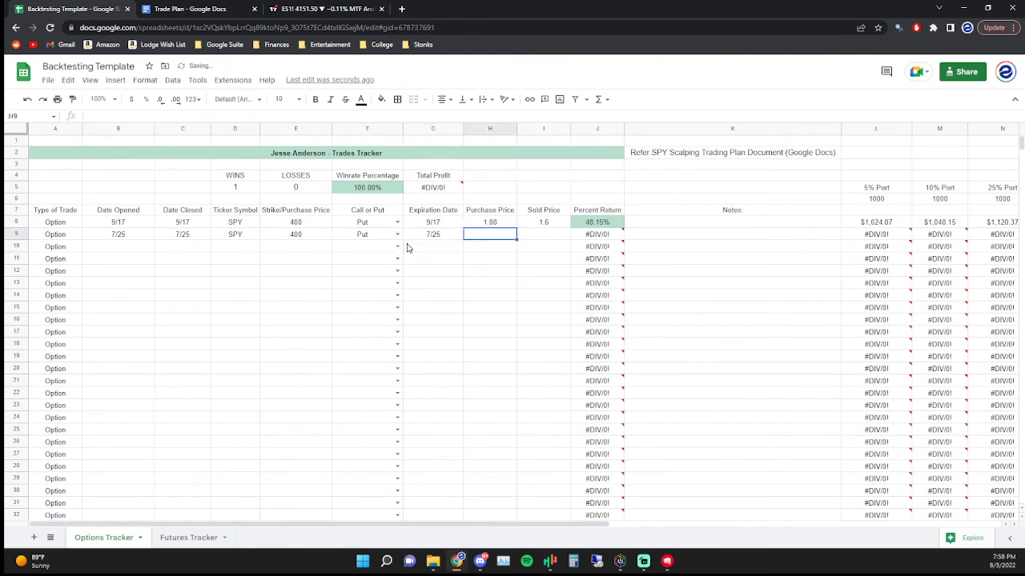
pyautogui.write('1')
pyautogui.press('Tab')
pyautogui.write('1.5')
pyautogui.press('Return')
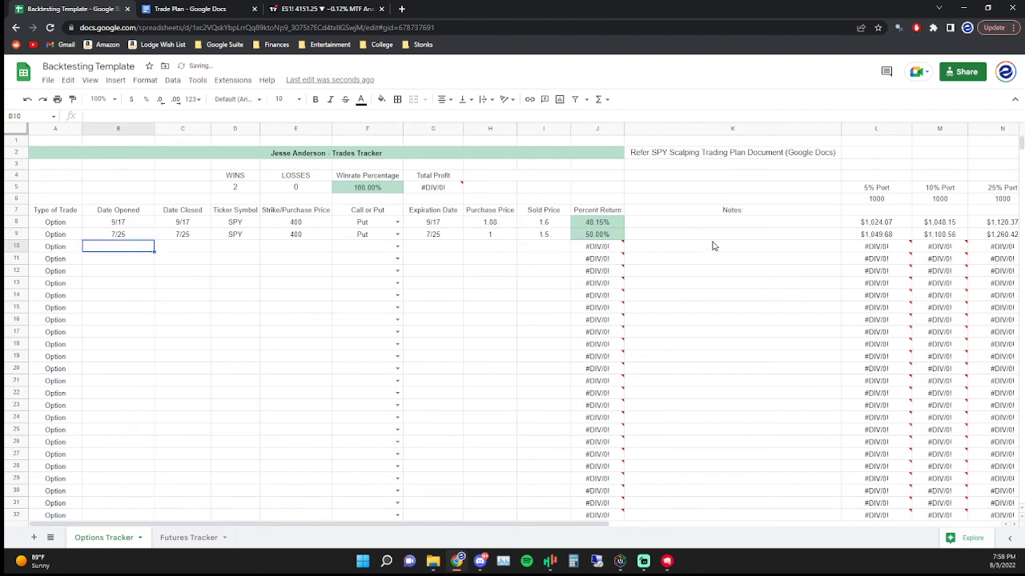
# - Examine the portfolio growth columns from 5% Port to 100k Port on the Options Tracker, then return to the Futures Tracker sheet
pyautogui.moveTo(231, 525); pyautogui.dragTo(482, 196)
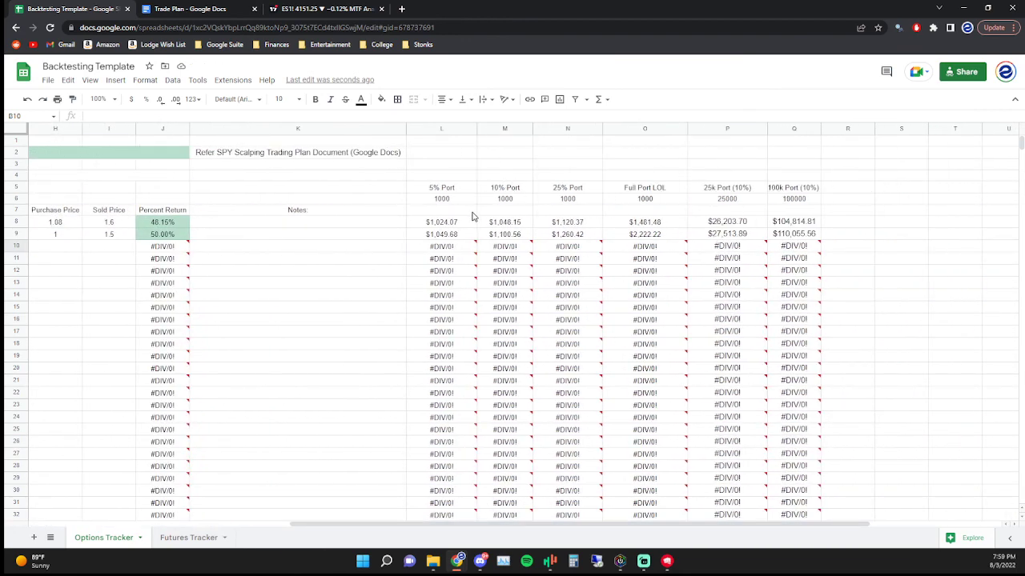
pyautogui.click(444, 202)
pyautogui.click(442, 189)
pyautogui.moveTo(396, 524); pyautogui.dragTo(434, 525)
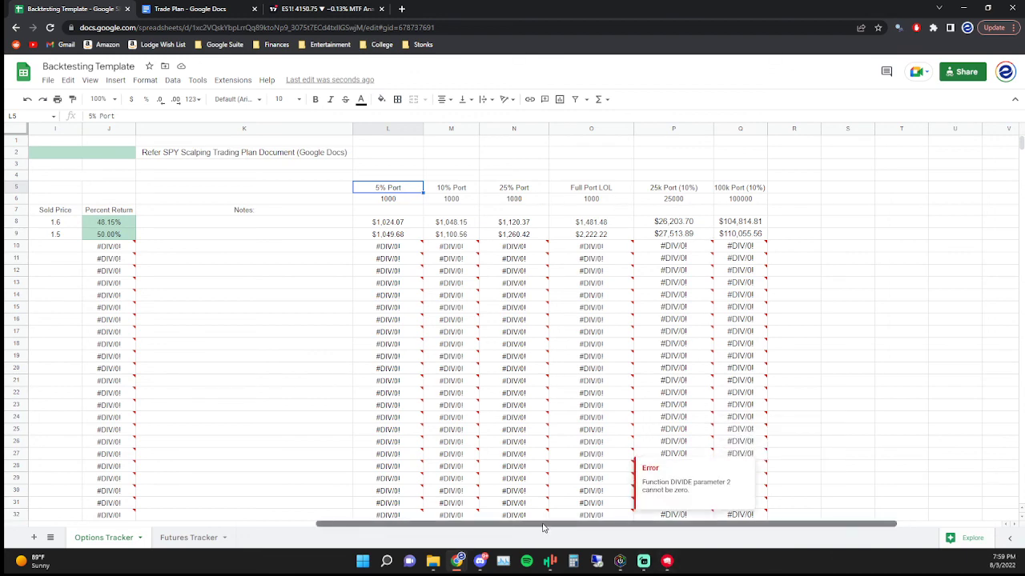
pyautogui.moveTo(542, 528); pyautogui.dragTo(254, 525)
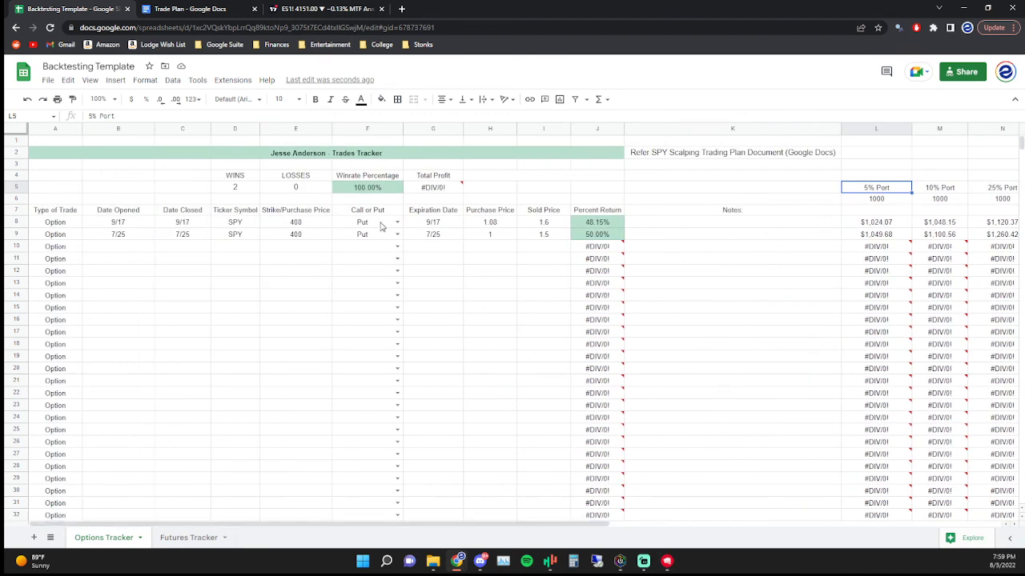
pyautogui.click(189, 537)
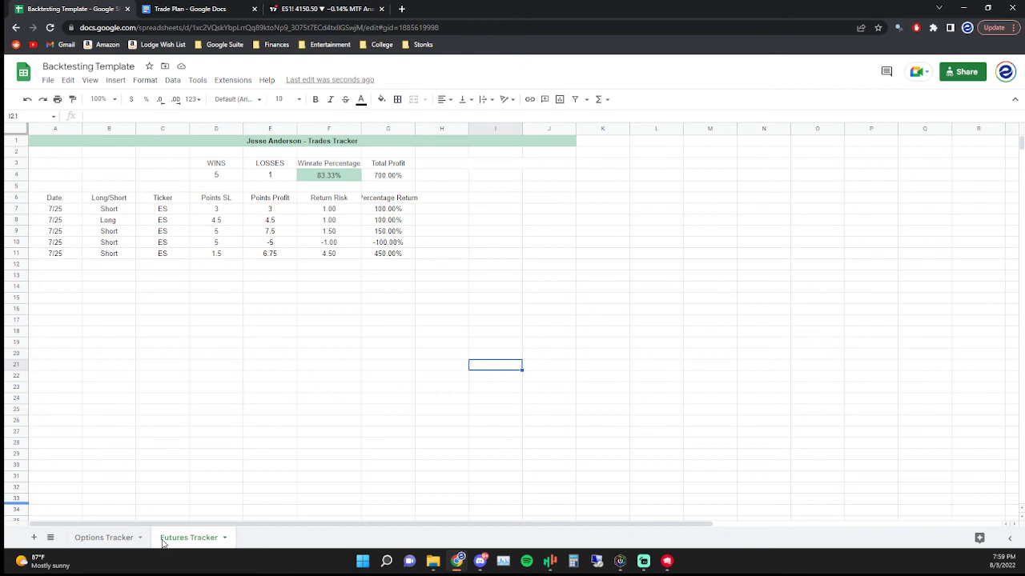
pyautogui.click(122, 539)
pyautogui.click(185, 539)
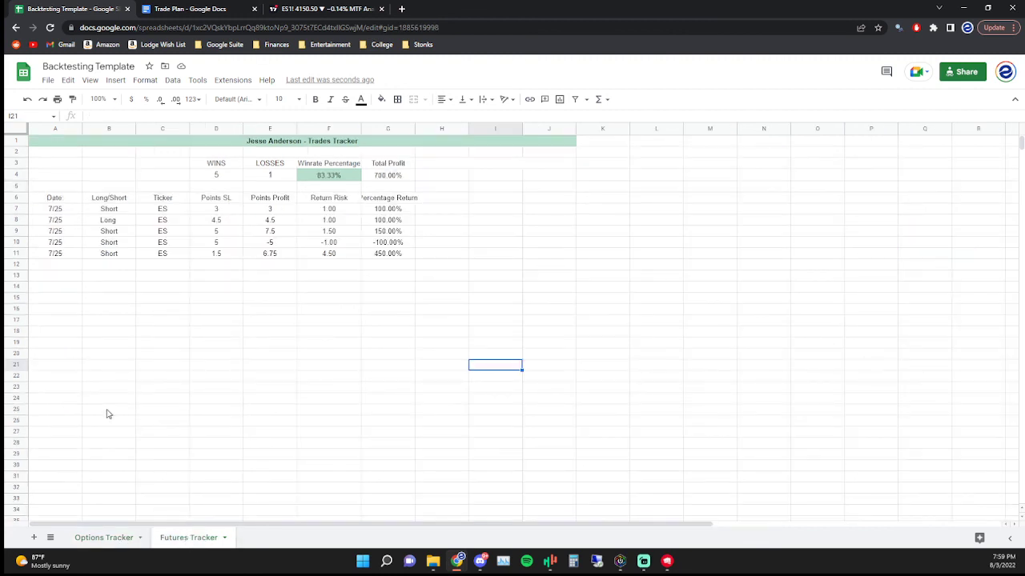